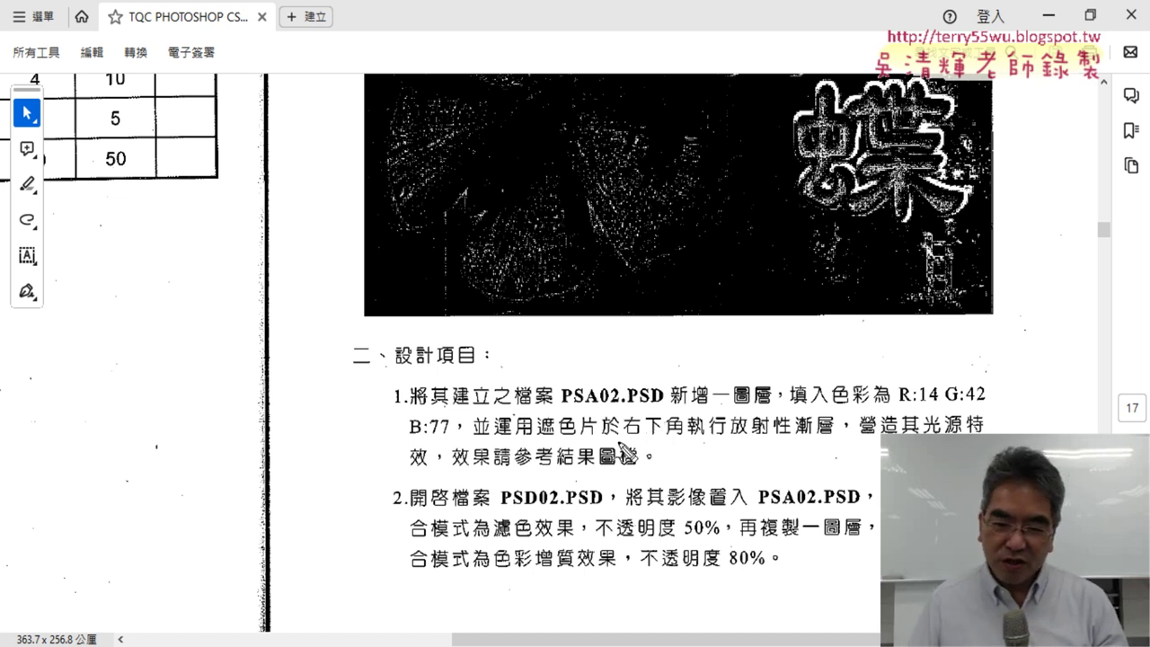
# - Mark the 右下角 (bottom-right corner) requirement in step 1 of the exercise text, then clear the mark
pyautogui.moveTo(617, 440)
pyautogui.mouseDown()
pyautogui.moveTo(691, 420)
pyautogui.moveTo(618, 440)
pyautogui.mouseUp()
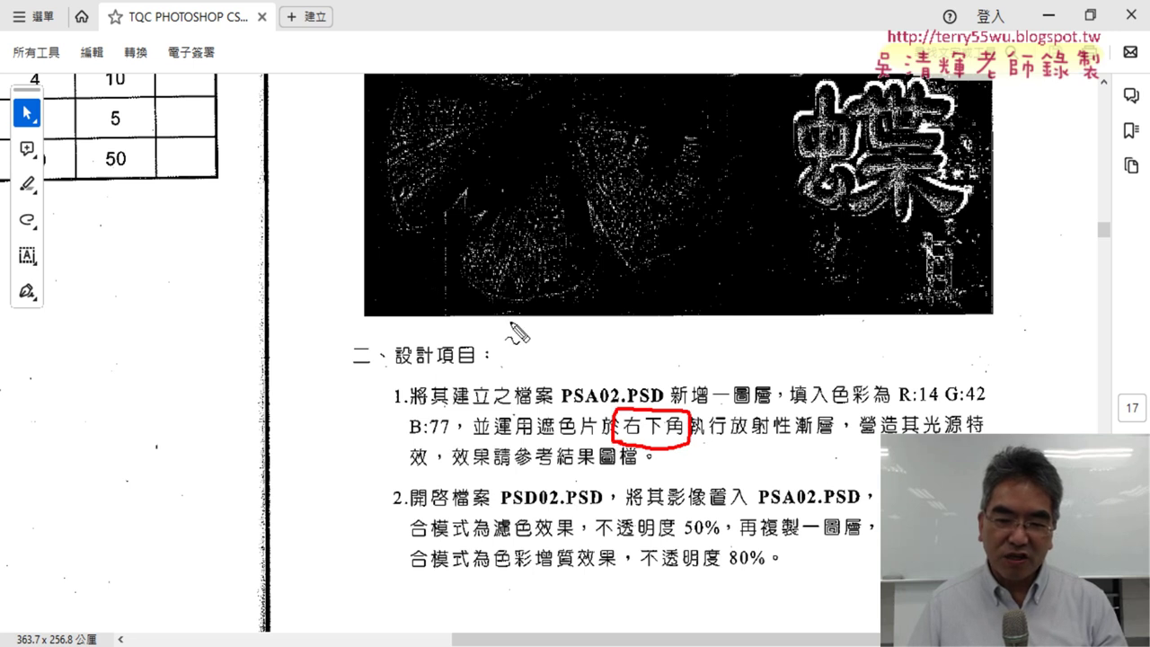
pyautogui.press('Escape')
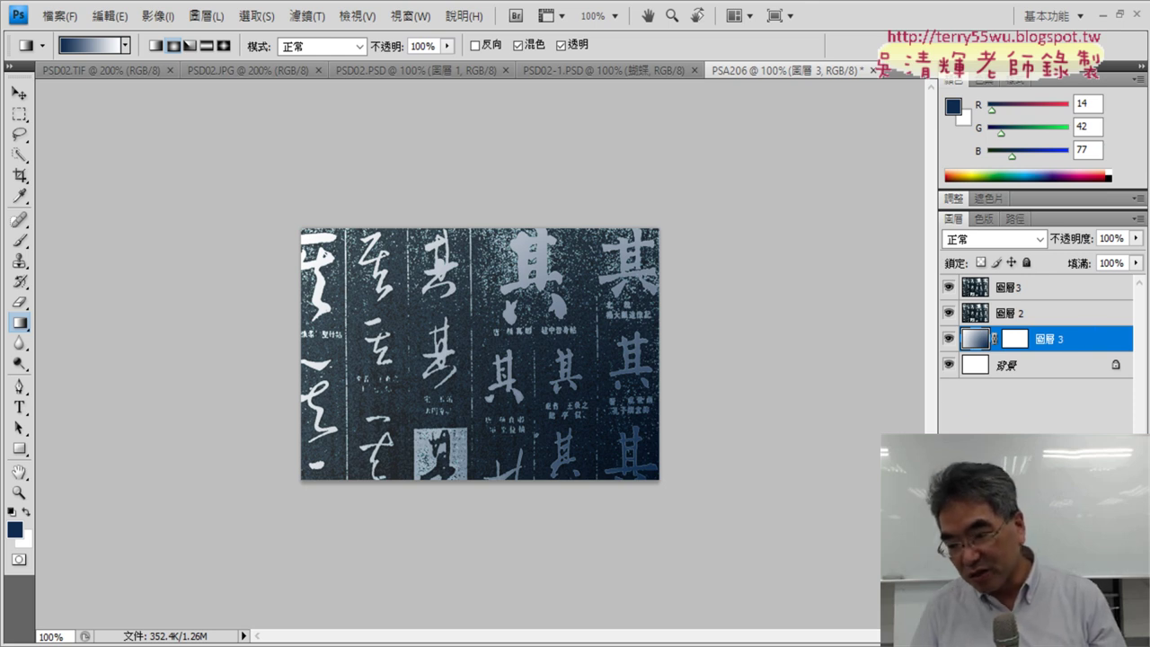
# - Replace 圖層 3 with a new masked empty layer and hide the two calligraphy layers above
pyautogui.press('Delete')
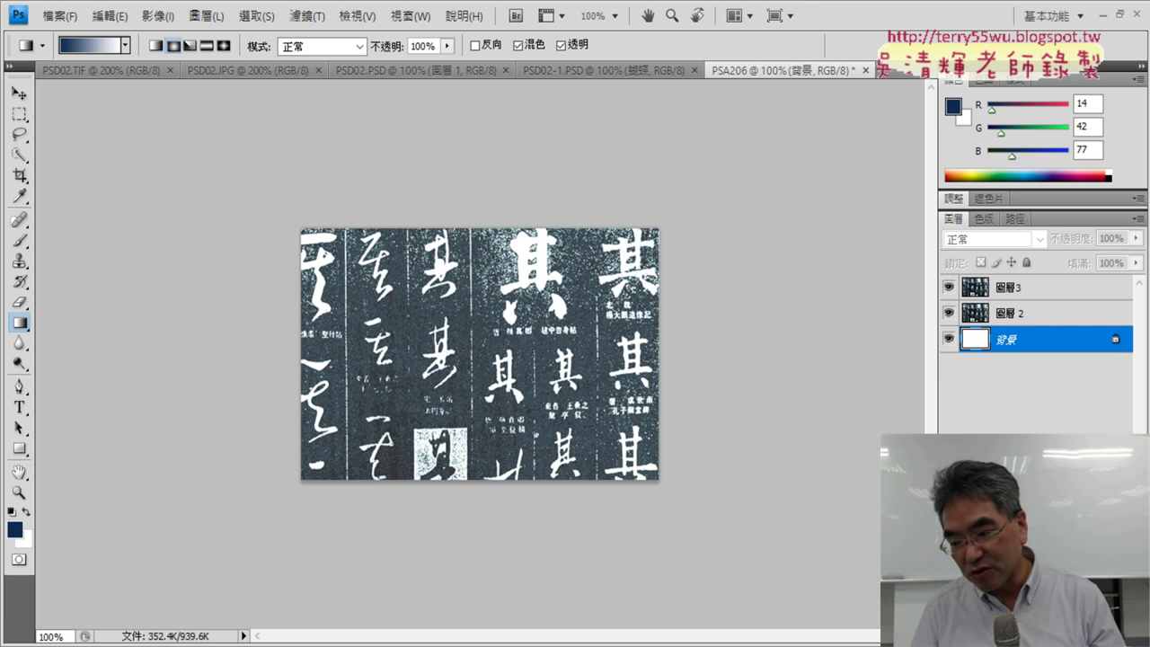
pyautogui.hotkey('ctrl', 'shift', 'alt', 'n')
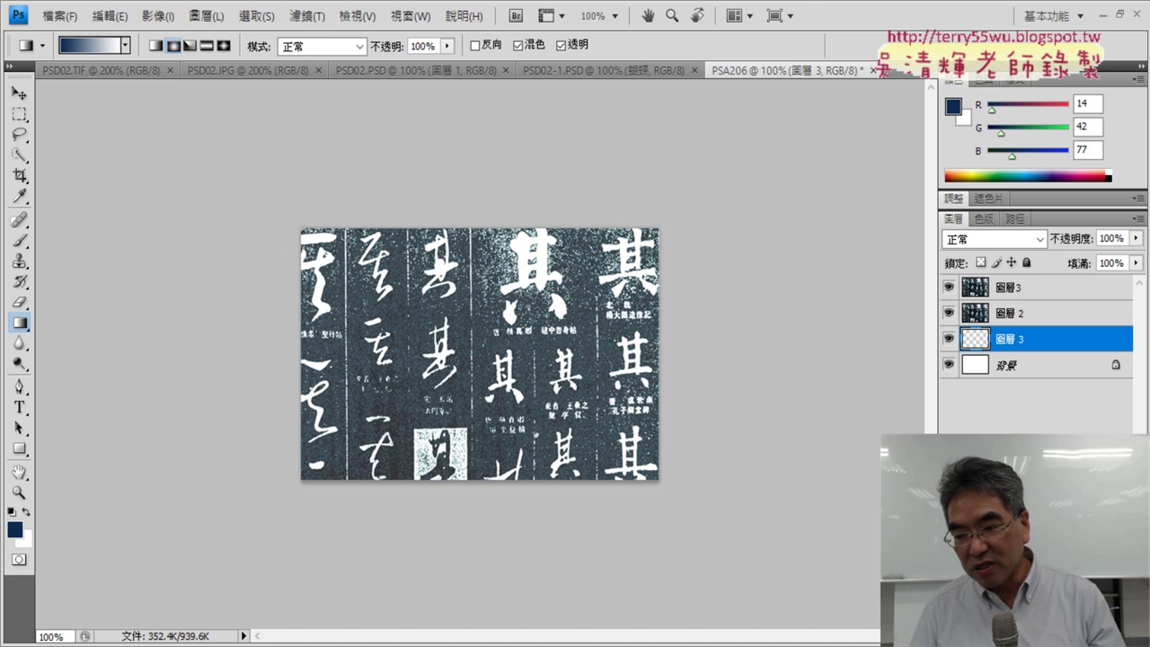
pyautogui.click(1016, 634)
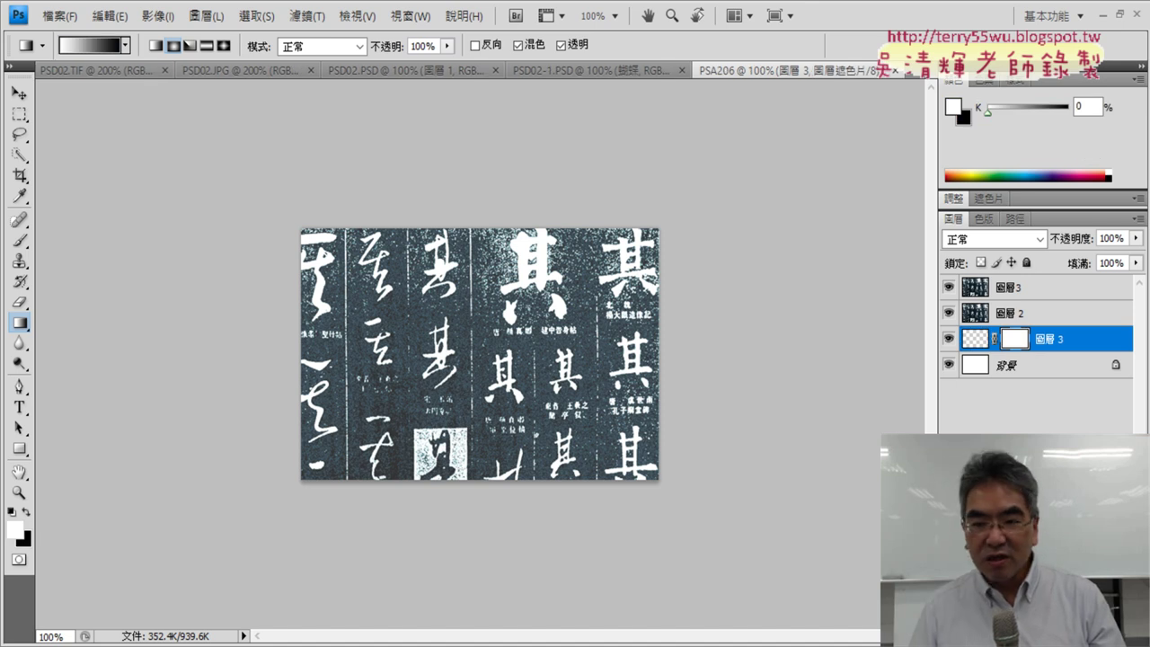
pyautogui.moveTo(948, 286); pyautogui.dragTo(951, 321)
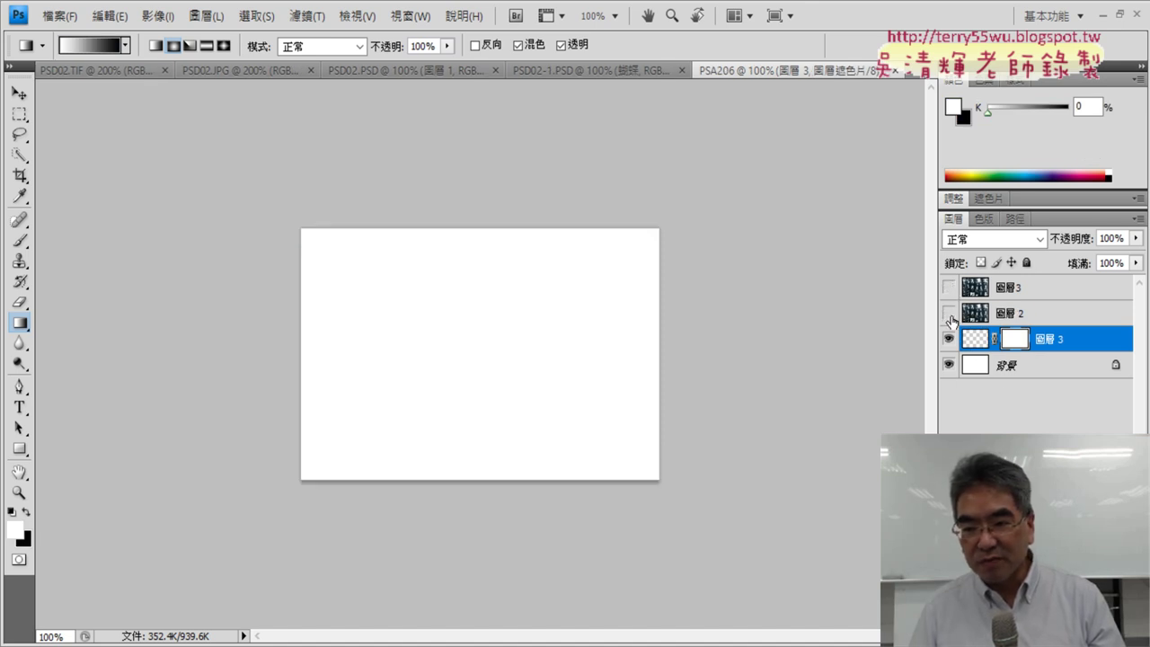
# - Draw a radial gradient from the bottom-right corner outward, then show the calligraphy layers again
pyautogui.click(977, 341)
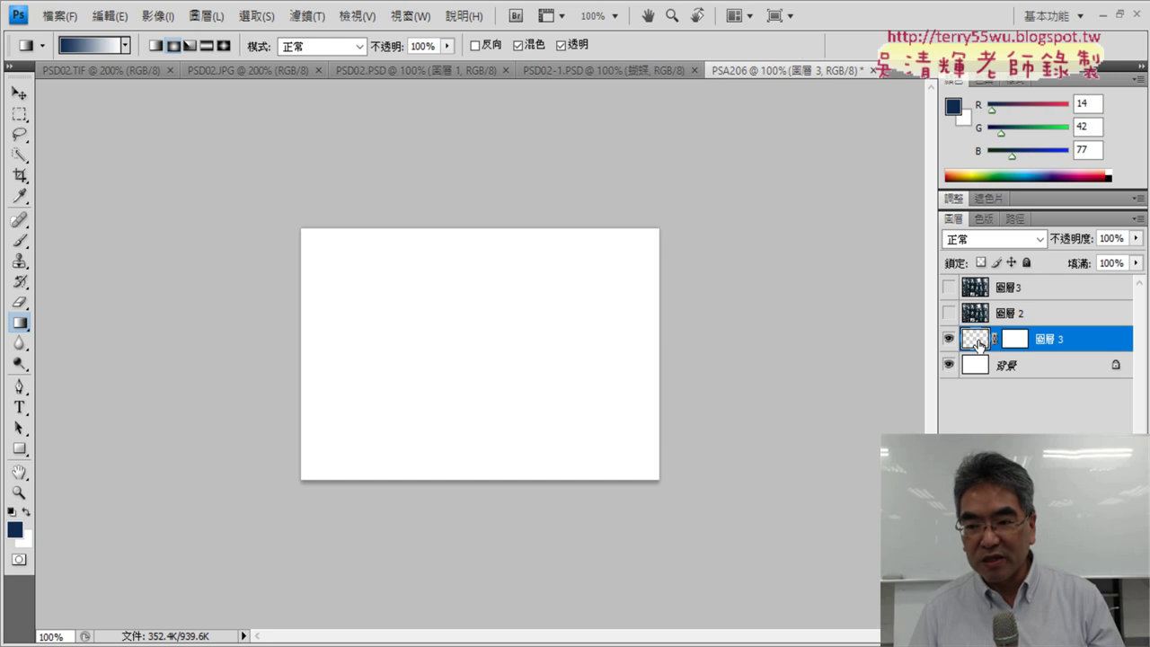
pyautogui.rightClick(19, 326)
pyautogui.click(85, 321)
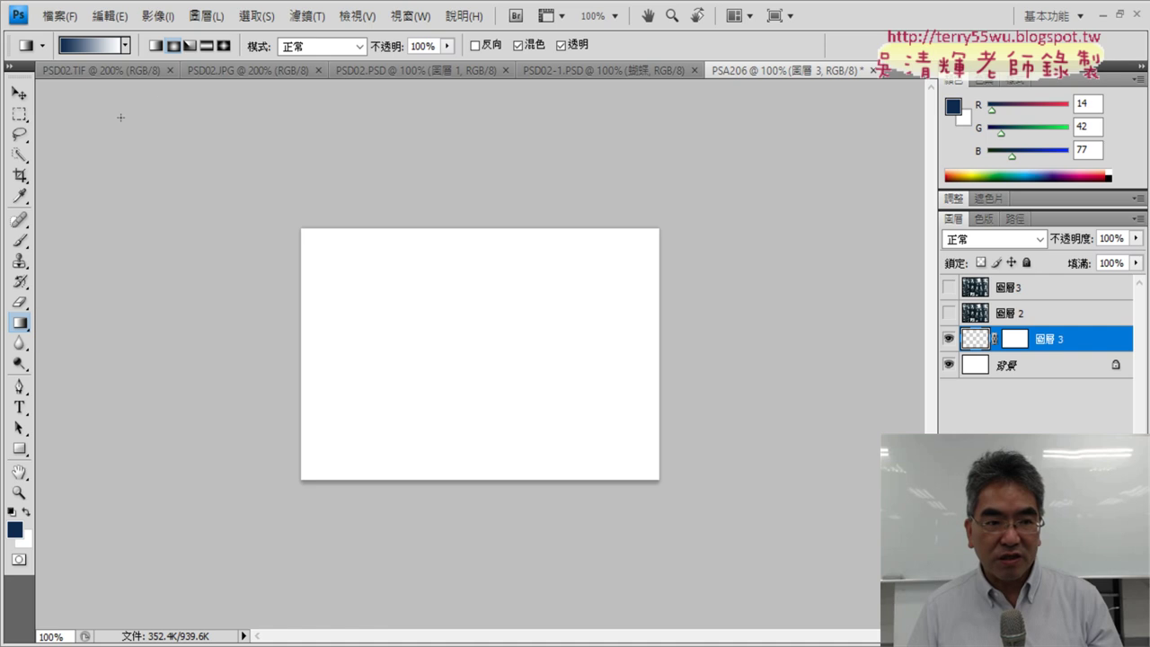
pyautogui.click(172, 45)
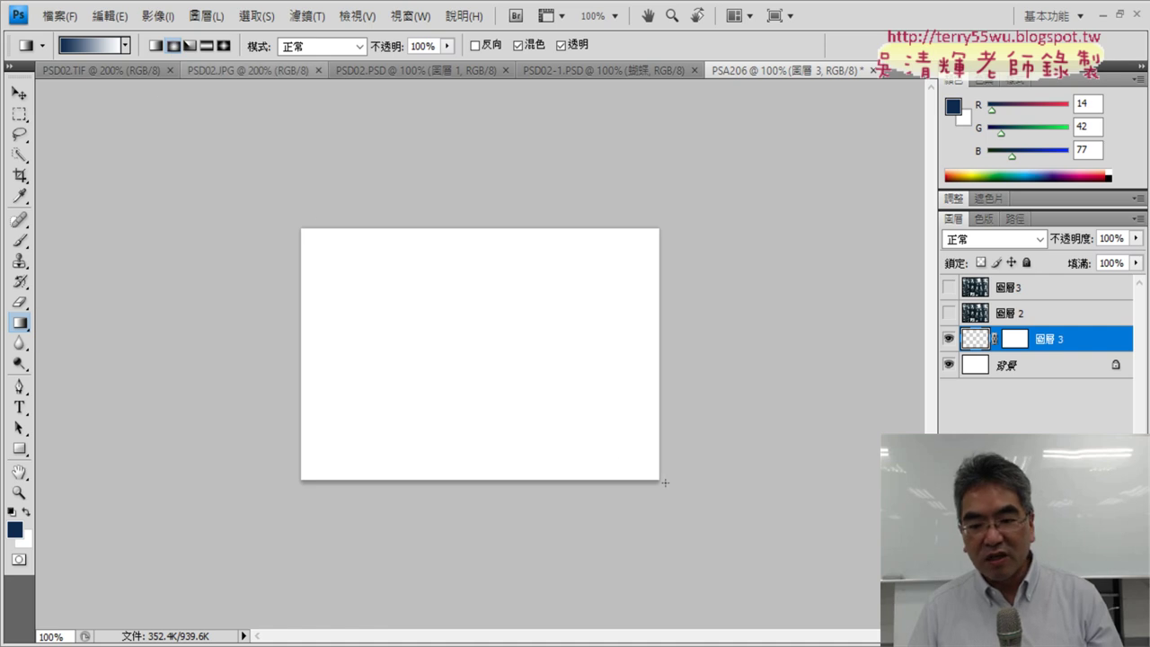
pyautogui.moveTo(641, 468); pyautogui.dragTo(301, 230)
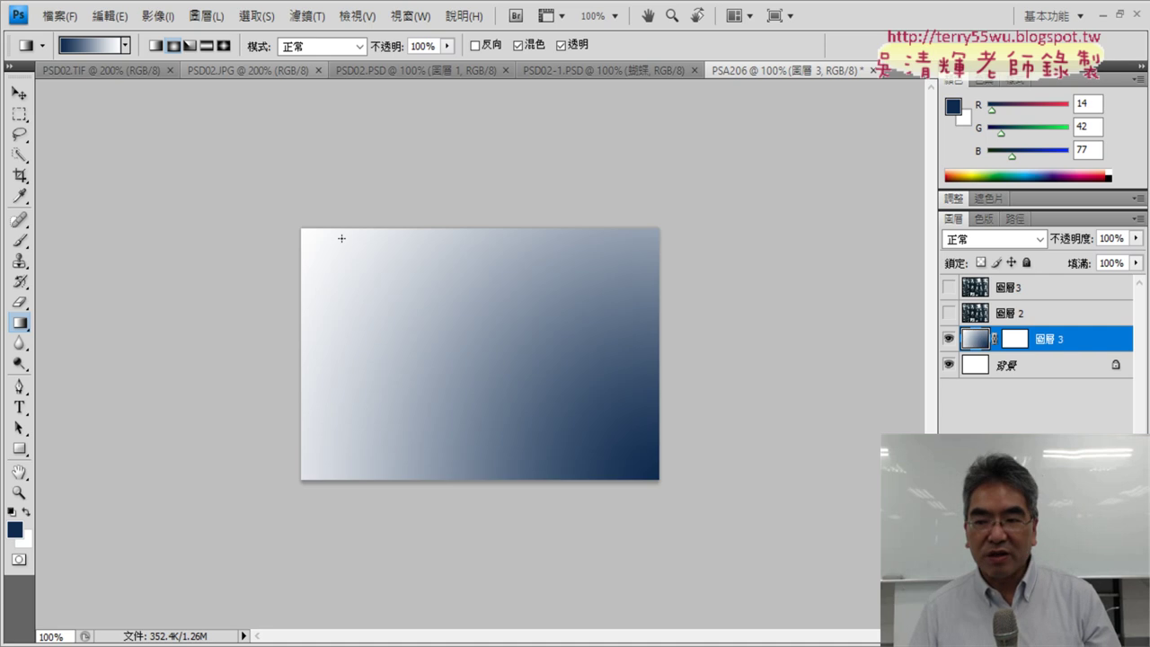
pyautogui.click(949, 288)
pyautogui.click(950, 313)
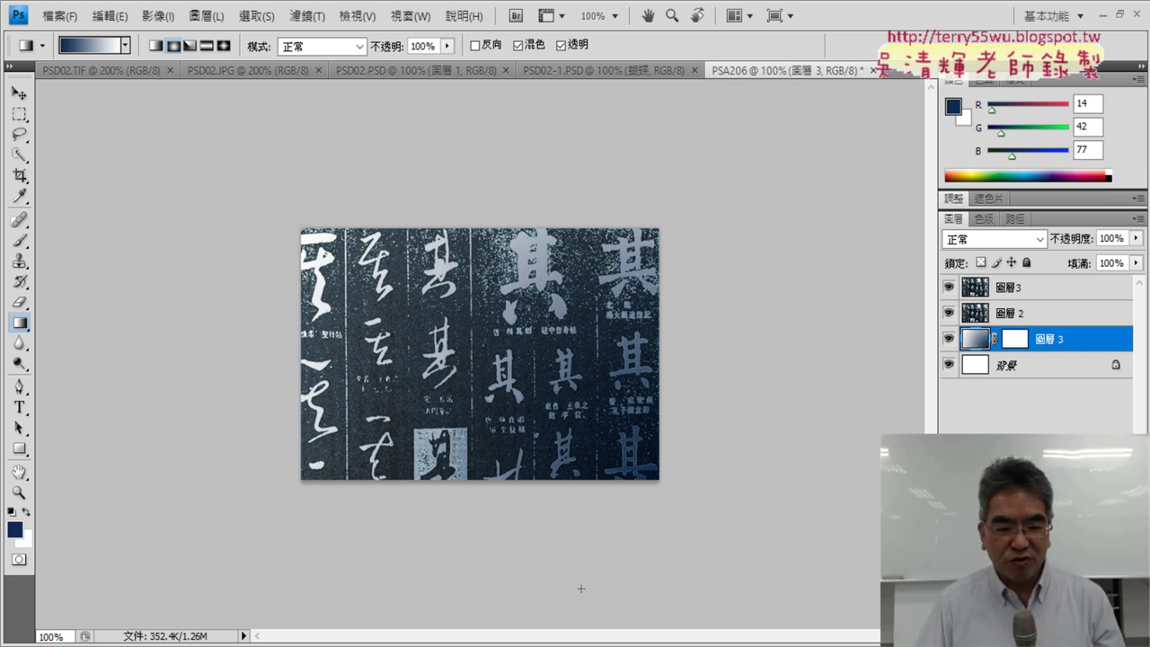
pyautogui.hotkey('alt', 'Tab')
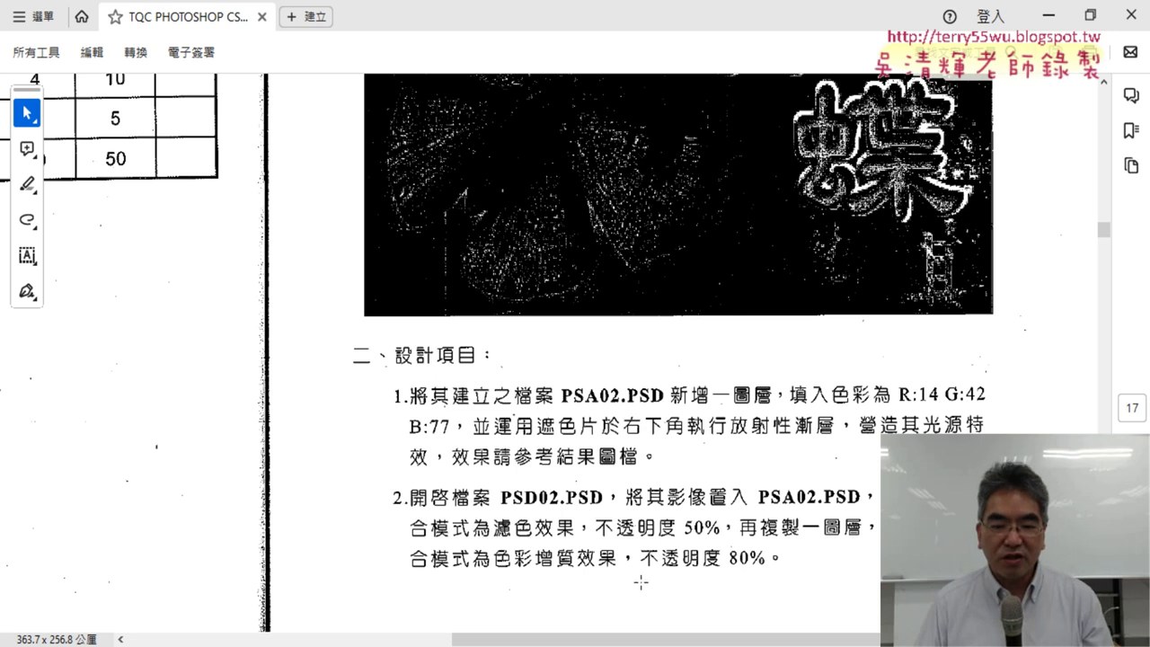
# - Read steps 3–5 on page 3-36 about cutting out PSD02.JPG, flipping it and rotating -15°
pyautogui.scroll(-1, 597, 459)
pyautogui.scroll(-5, 596, 459)
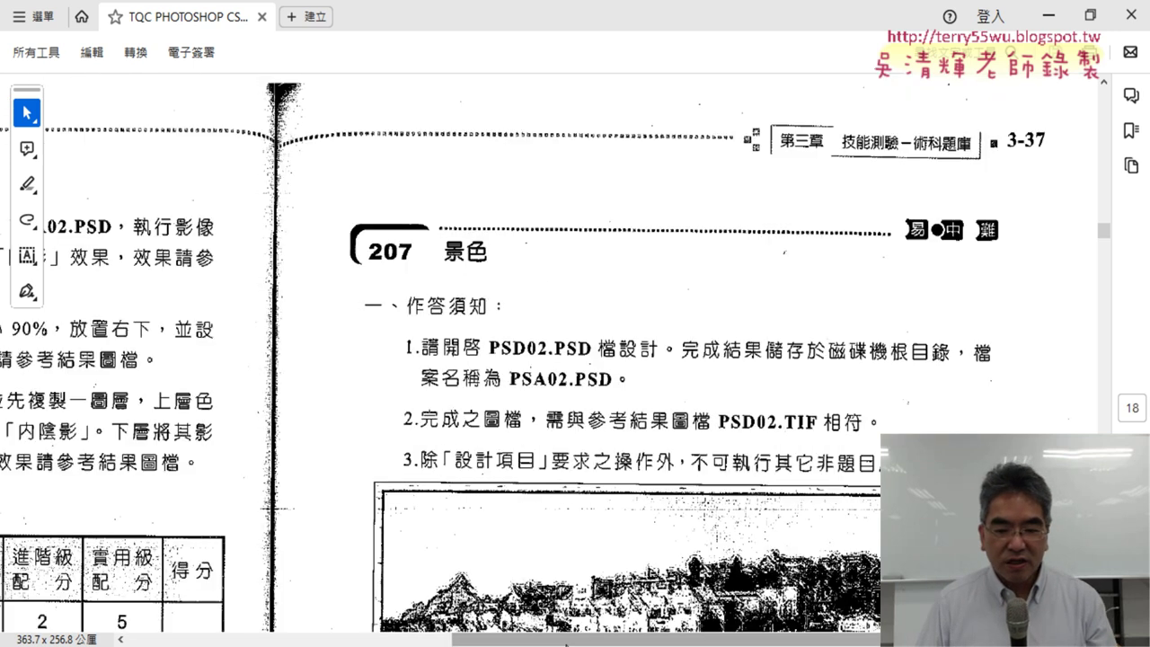
pyautogui.moveTo(550, 640); pyautogui.dragTo(246, 639)
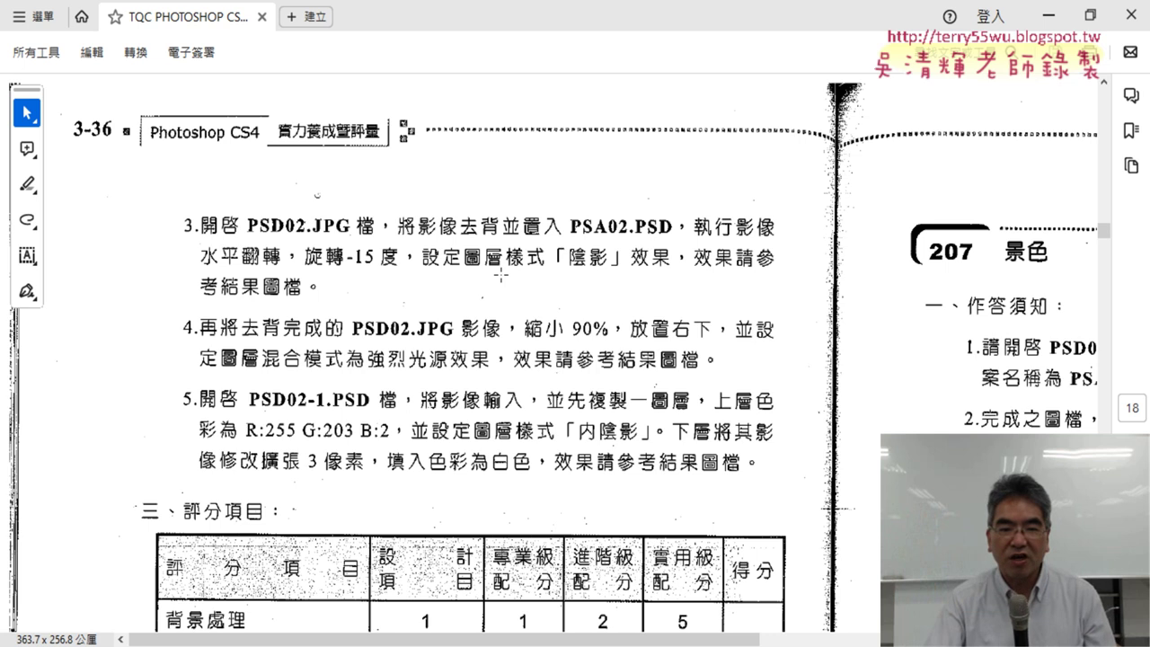
pyautogui.click(1048, 22)
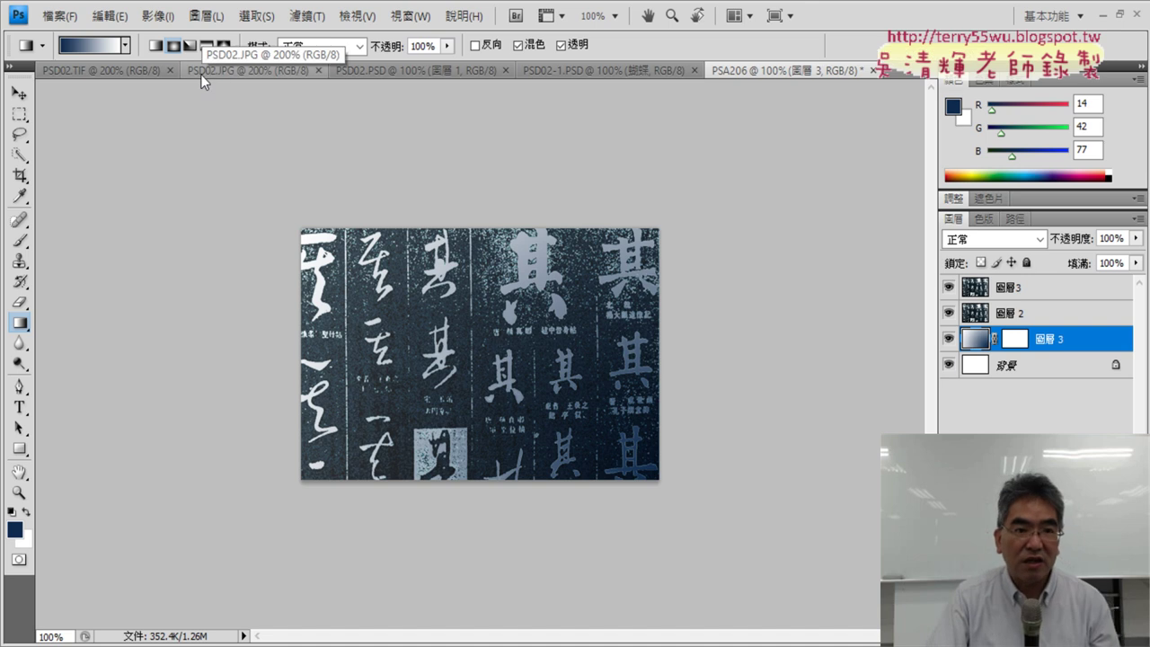
# - Bring up the PSD02.JPG butterfly photo and select the Quick Selection Tool
pyautogui.click(234, 72)
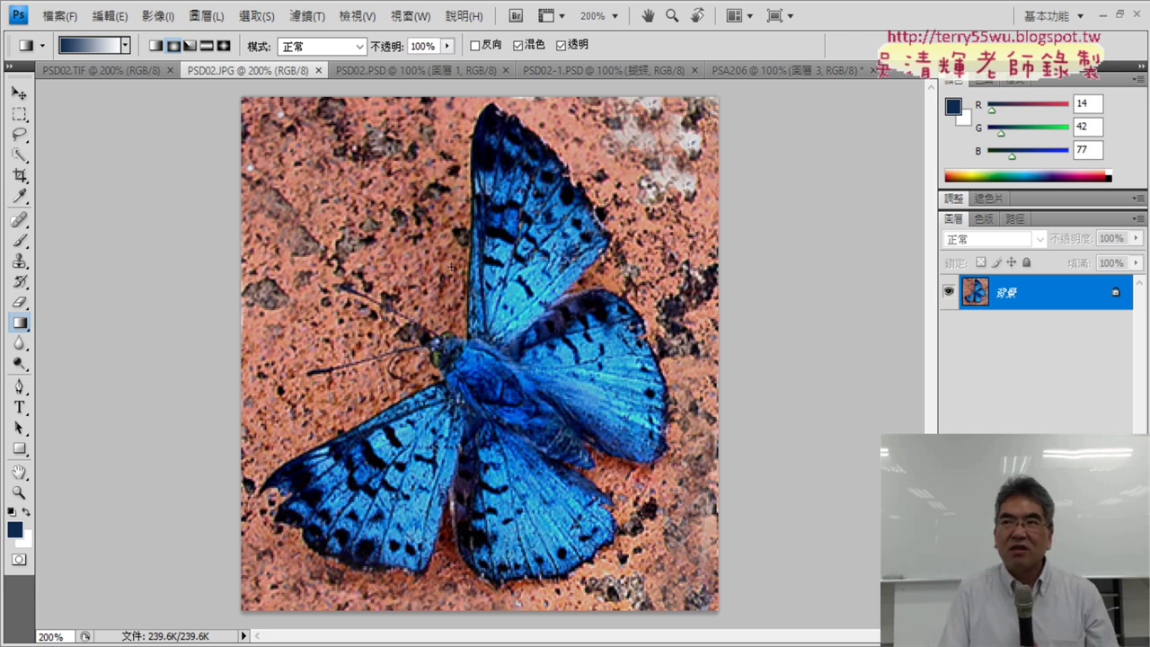
pyautogui.click(22, 160)
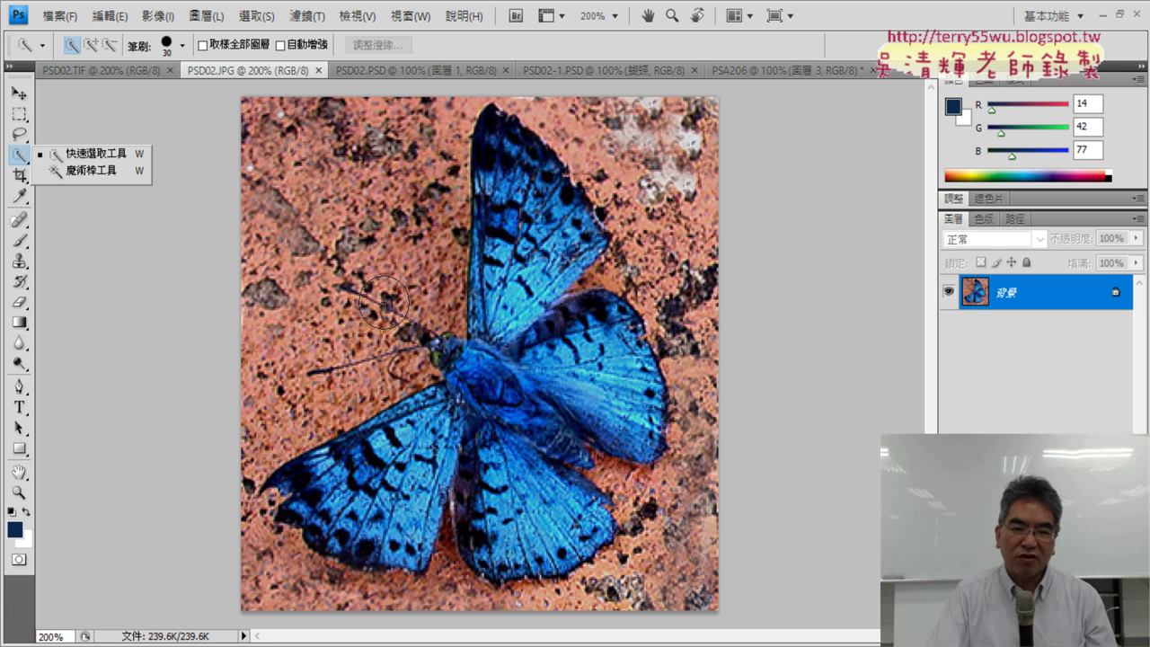
pyautogui.click(24, 136)
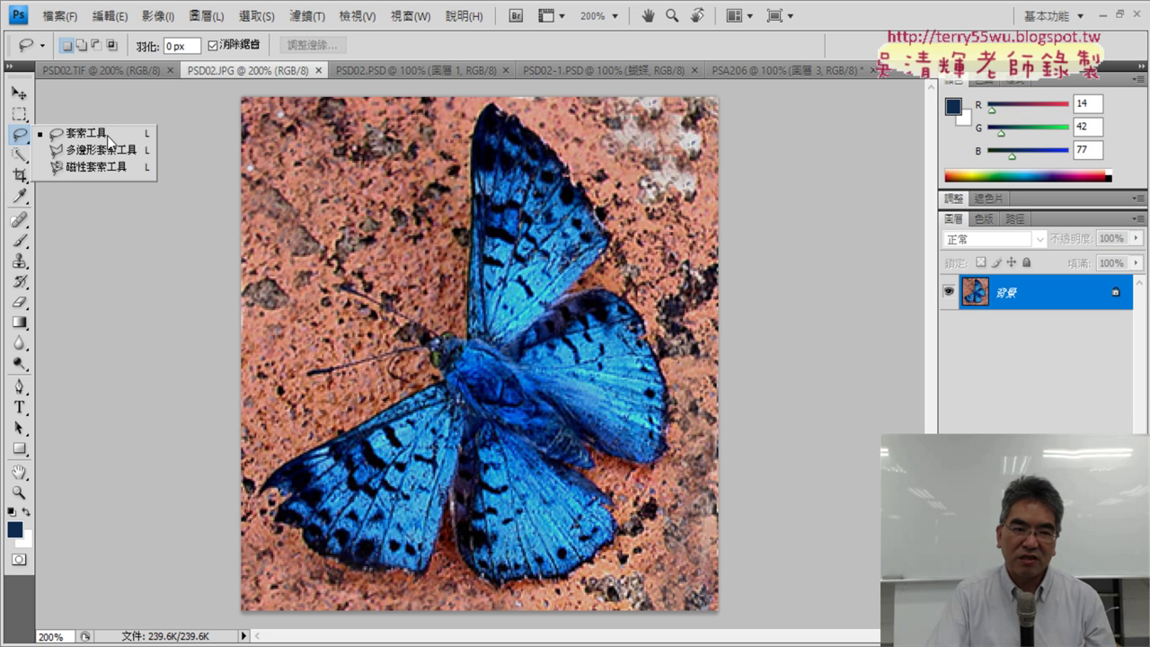
pyautogui.click(22, 158)
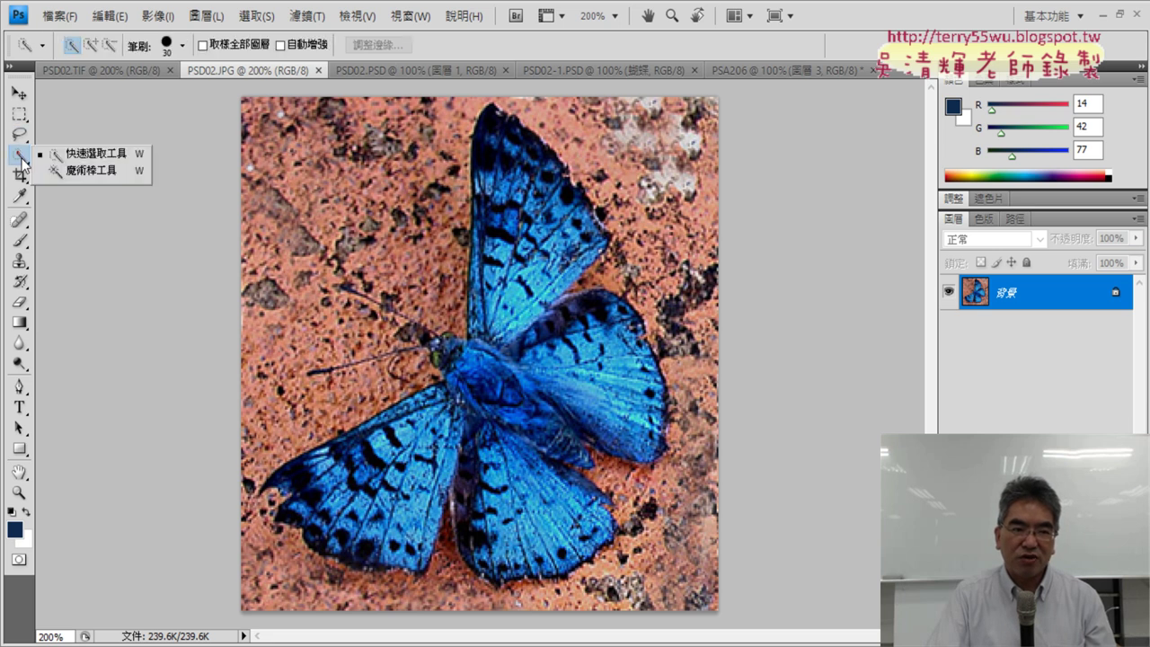
pyautogui.click(92, 157)
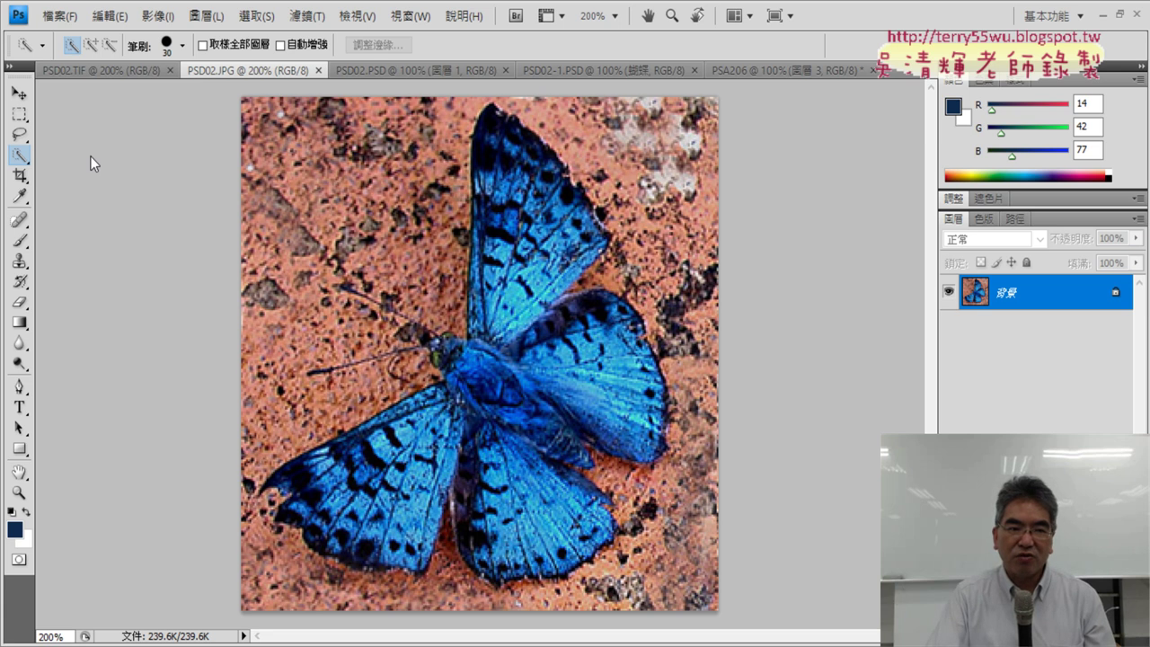
pyautogui.click(20, 158)
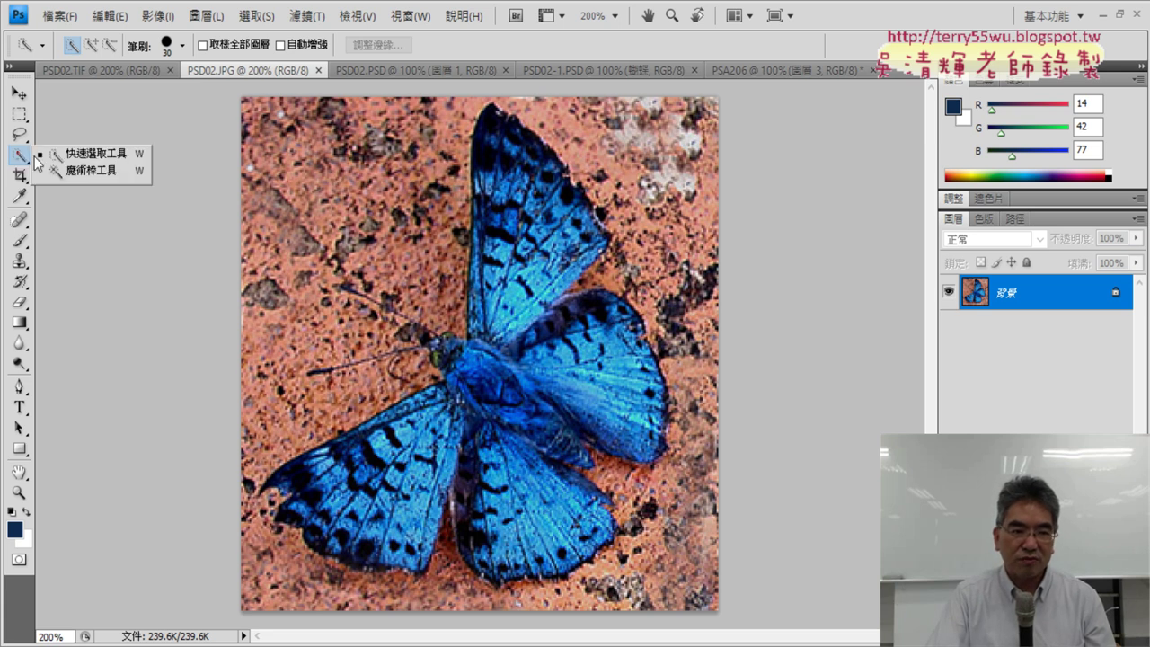
pyautogui.click(89, 154)
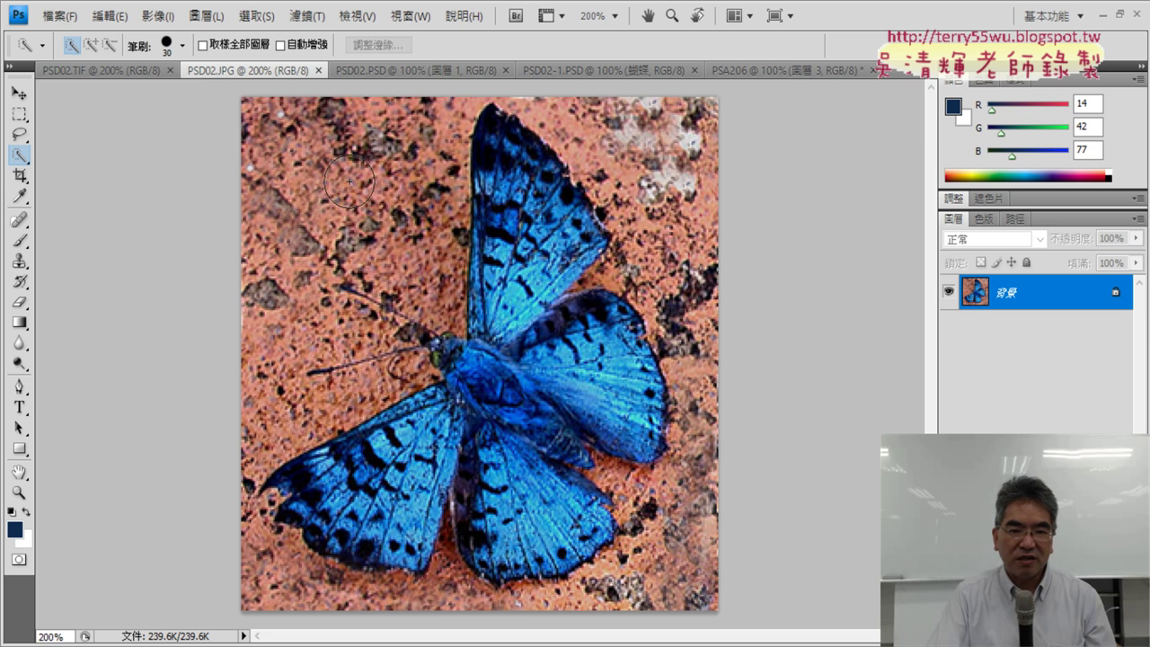
# - Paint the brick around the butterfly into the selection: upper left, top right, right wing edge, lower edge
pyautogui.moveTo(348, 181)
pyautogui.mouseDown()
pyautogui.moveTo(428, 253)
pyautogui.moveTo(283, 136)
pyautogui.mouseUp()
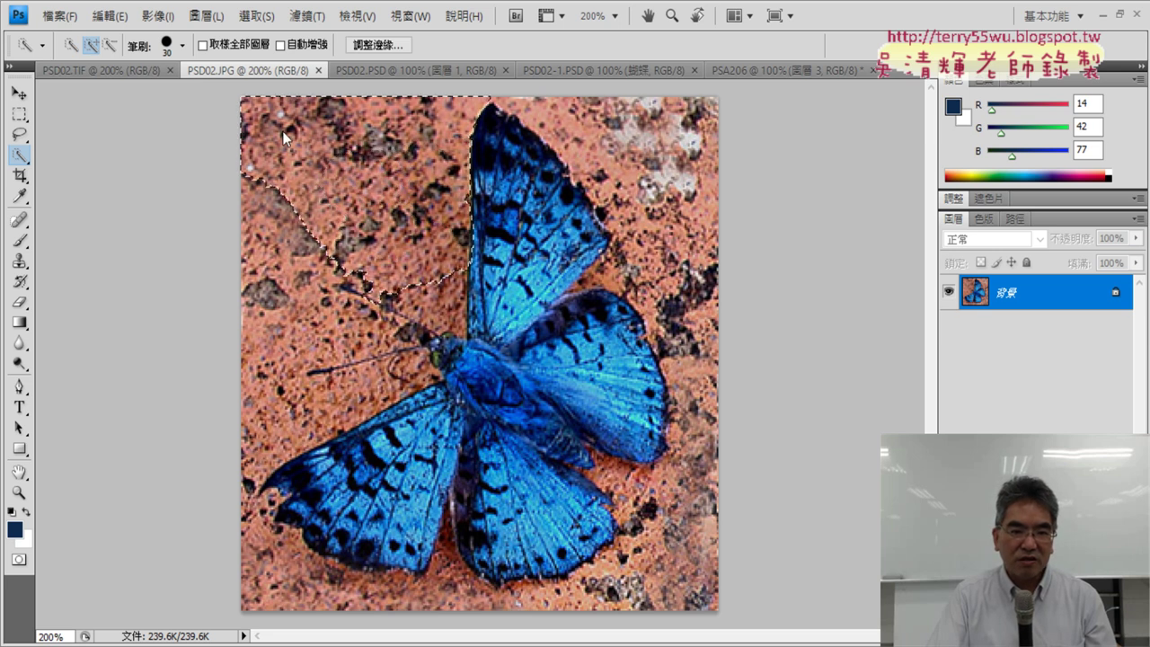
pyautogui.click(631, 135)
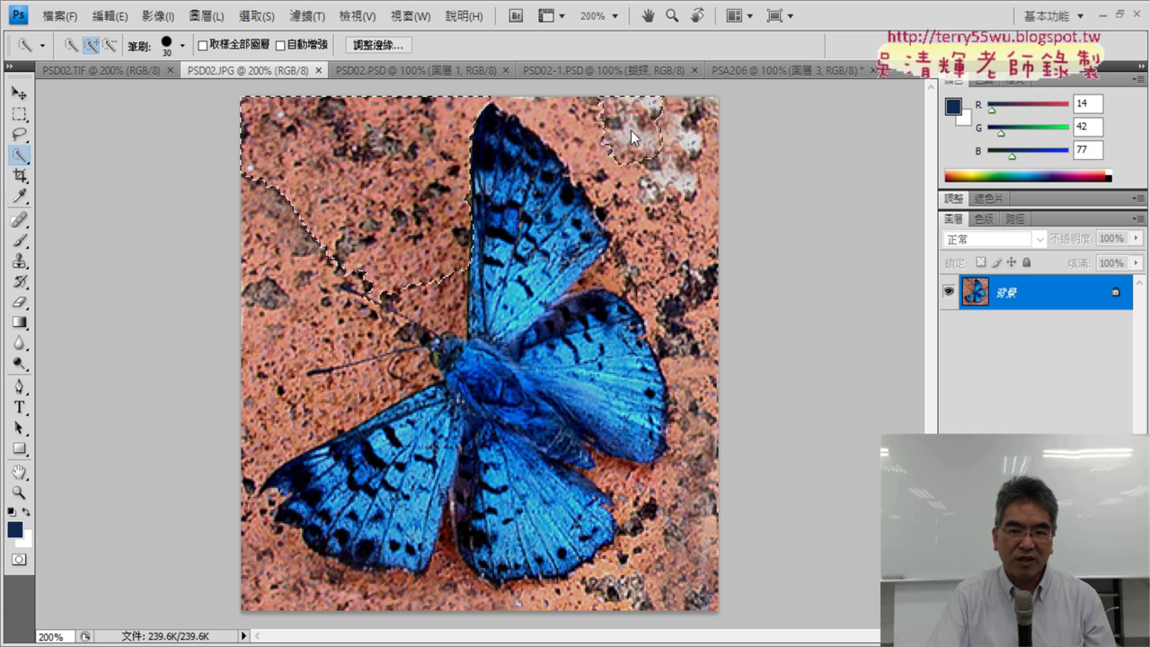
pyautogui.moveTo(631, 135); pyautogui.dragTo(575, 175)
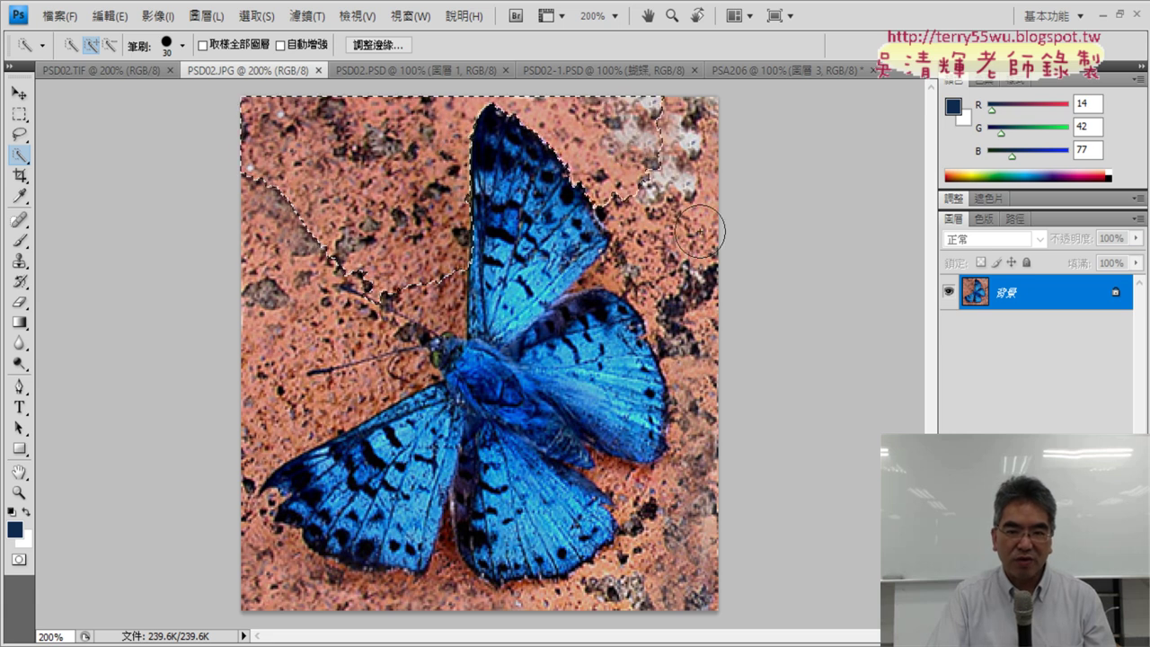
pyautogui.moveTo(700, 232)
pyautogui.mouseDown()
pyautogui.moveTo(611, 207)
pyautogui.moveTo(622, 268)
pyautogui.moveTo(701, 390)
pyautogui.mouseUp()
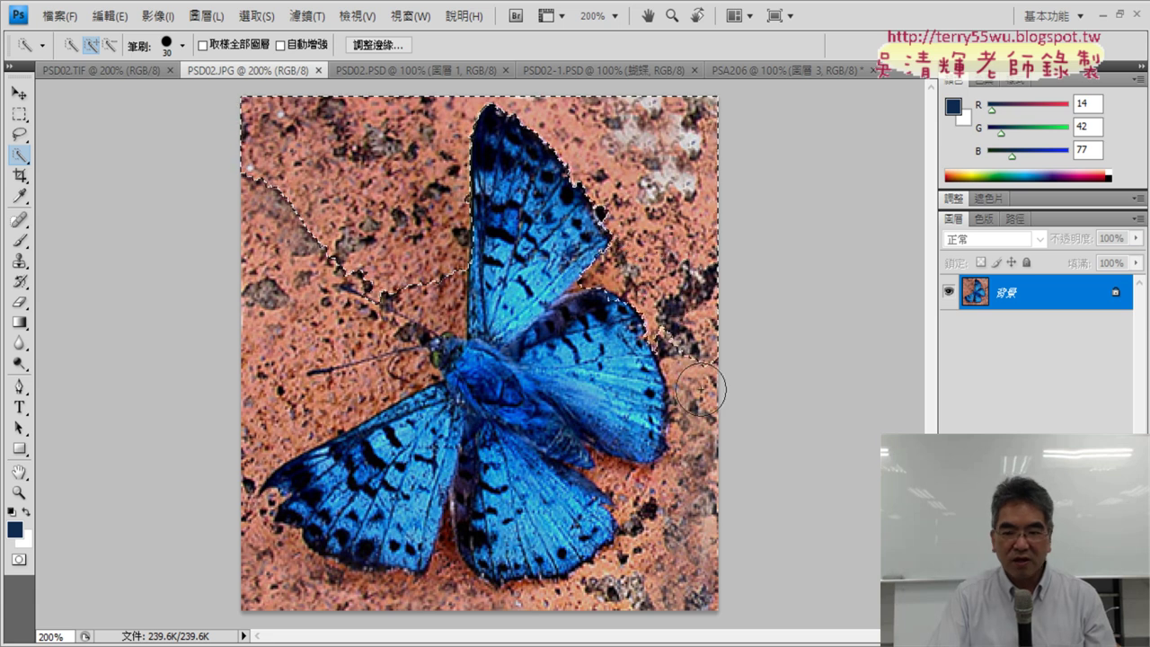
pyautogui.moveTo(701, 390)
pyautogui.mouseDown()
pyautogui.moveTo(688, 519)
pyautogui.moveTo(662, 540)
pyautogui.moveTo(619, 482)
pyautogui.mouseUp()
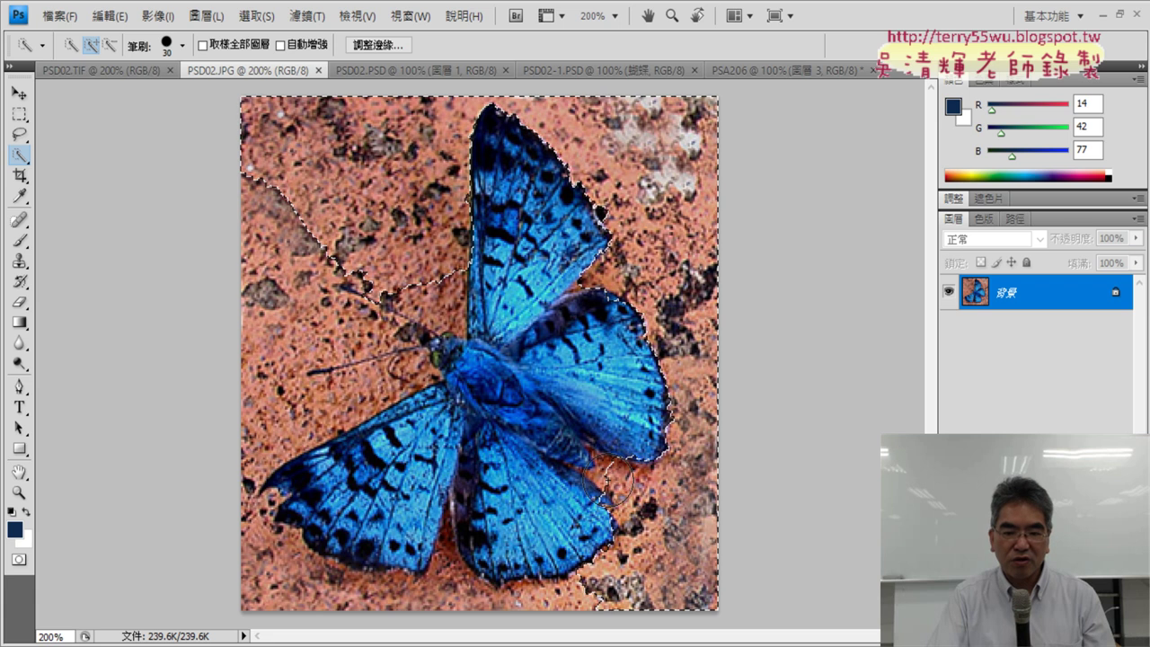
pyautogui.moveTo(619, 482)
pyautogui.mouseDown()
pyautogui.moveTo(566, 604)
pyautogui.moveTo(503, 609)
pyautogui.moveTo(362, 594)
pyautogui.moveTo(355, 550)
pyautogui.moveTo(261, 593)
pyautogui.moveTo(252, 539)
pyautogui.moveTo(267, 418)
pyautogui.moveTo(252, 505)
pyautogui.mouseUp()
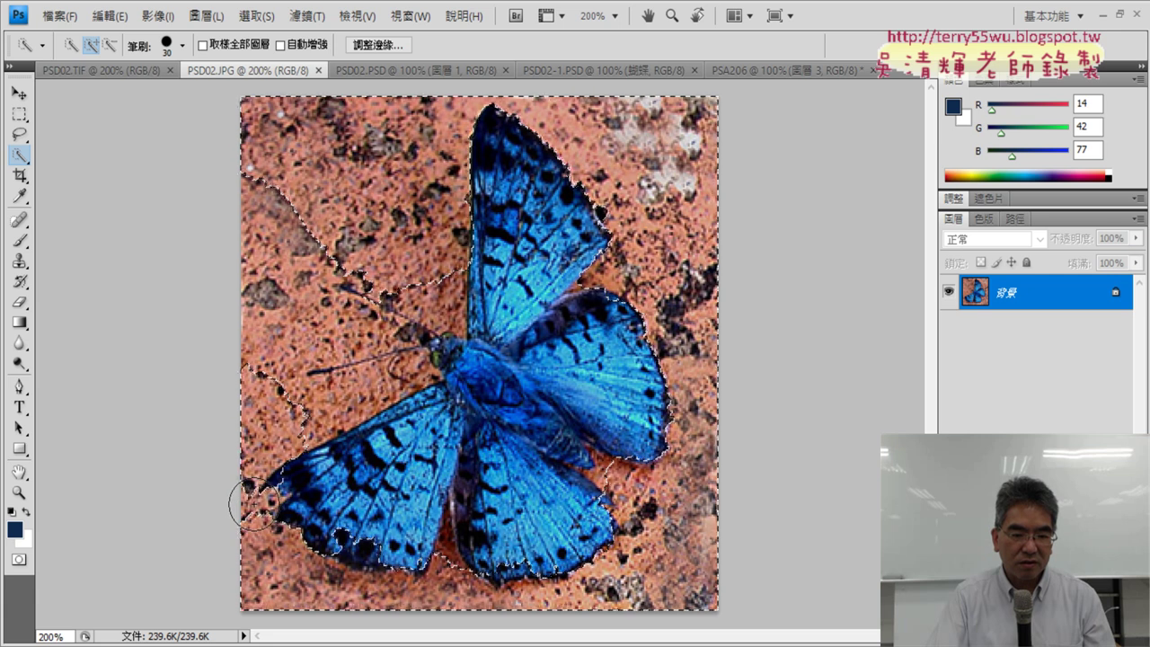
pyautogui.click(254, 504)
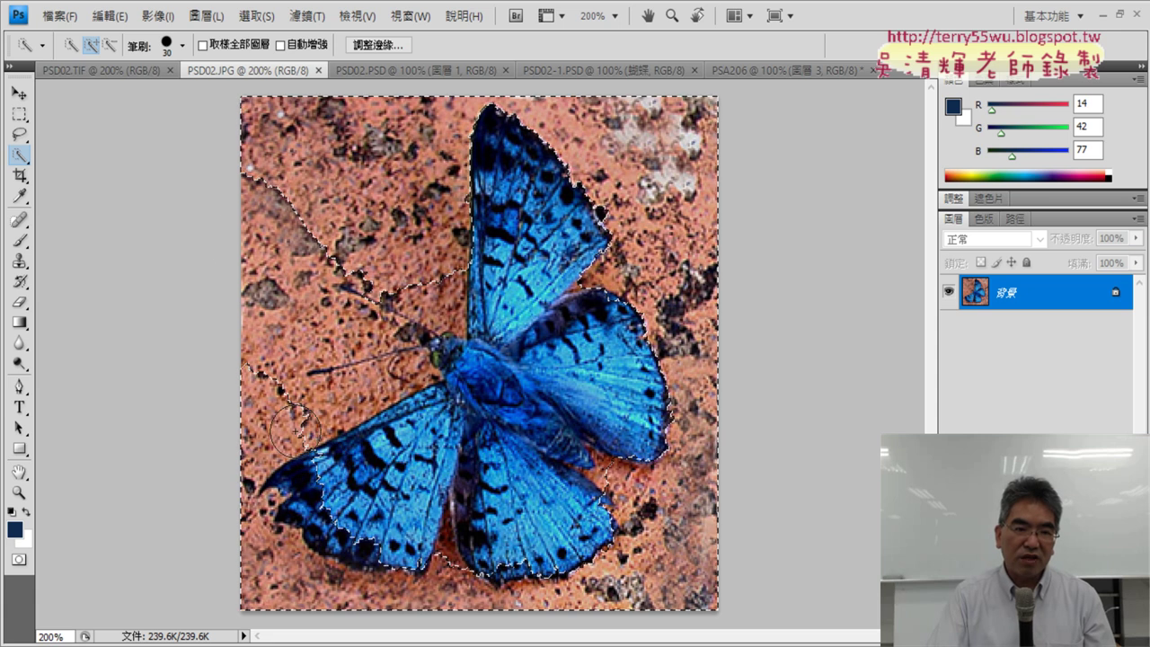
# - Subtract the lower-left wing edge from the selection and add the background around the head and antennae
pyautogui.click(115, 46)
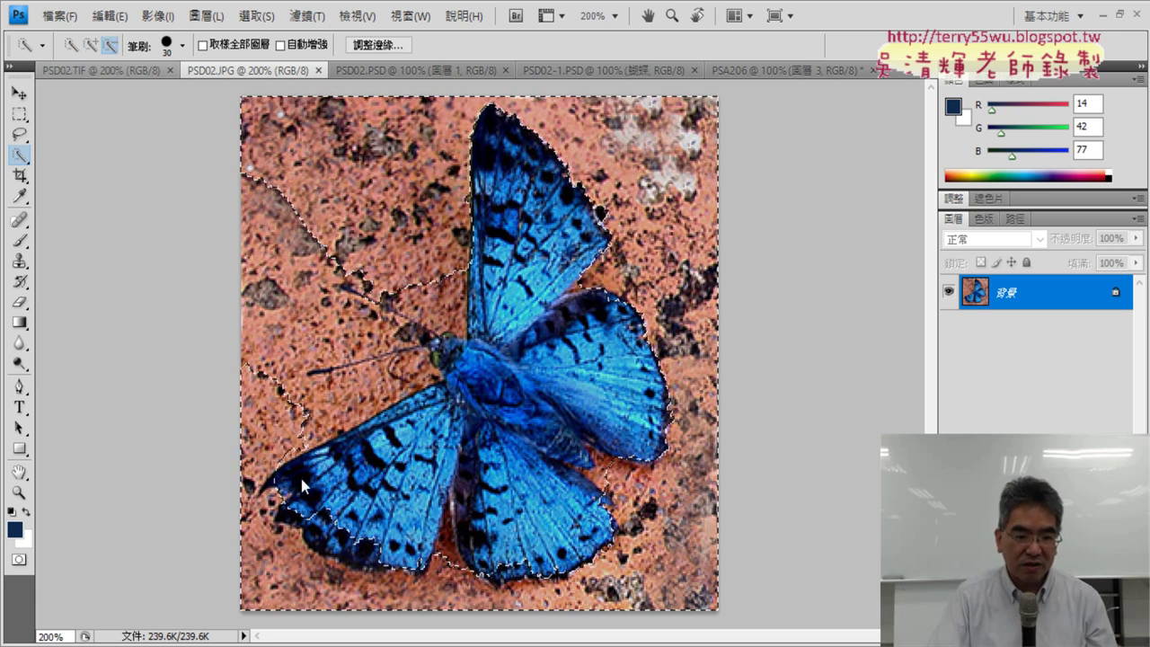
pyautogui.moveTo(300, 474)
pyautogui.mouseDown()
pyautogui.moveTo(361, 551)
pyautogui.moveTo(314, 545)
pyautogui.mouseUp()
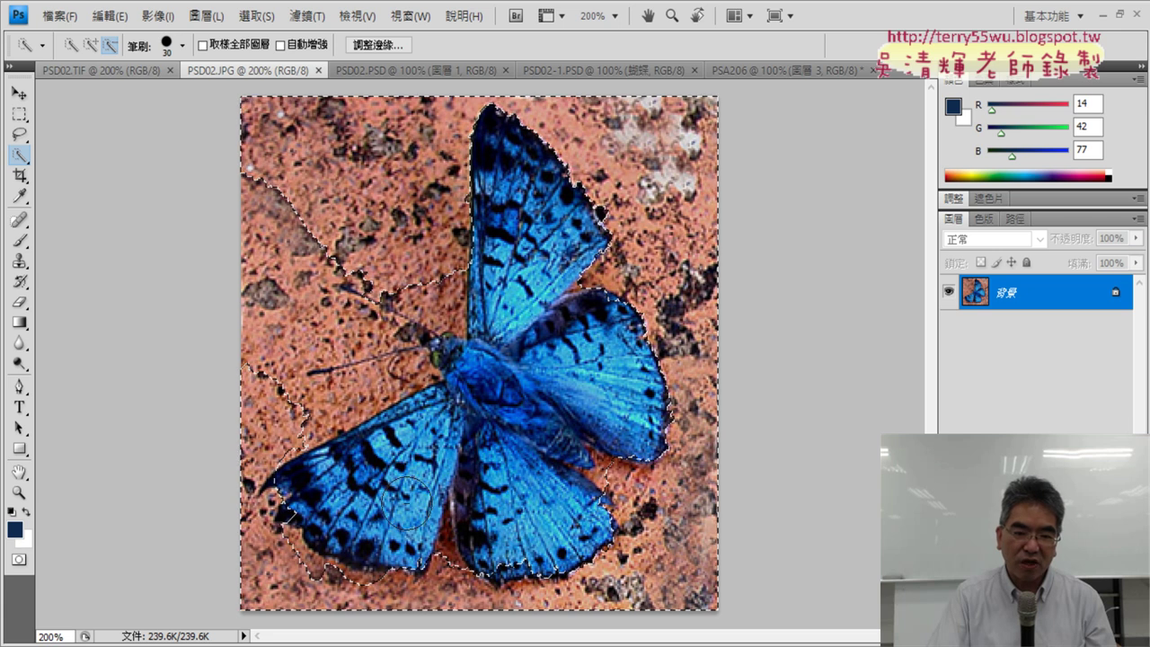
pyautogui.click(91, 47)
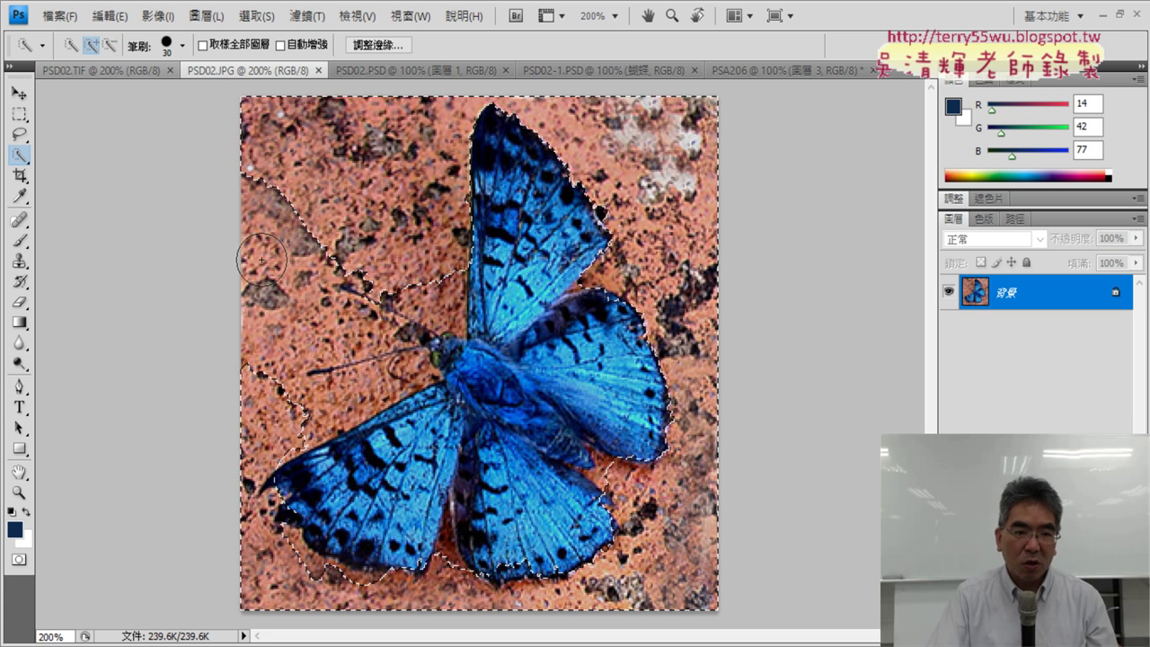
pyautogui.moveTo(283, 288); pyautogui.dragTo(363, 356)
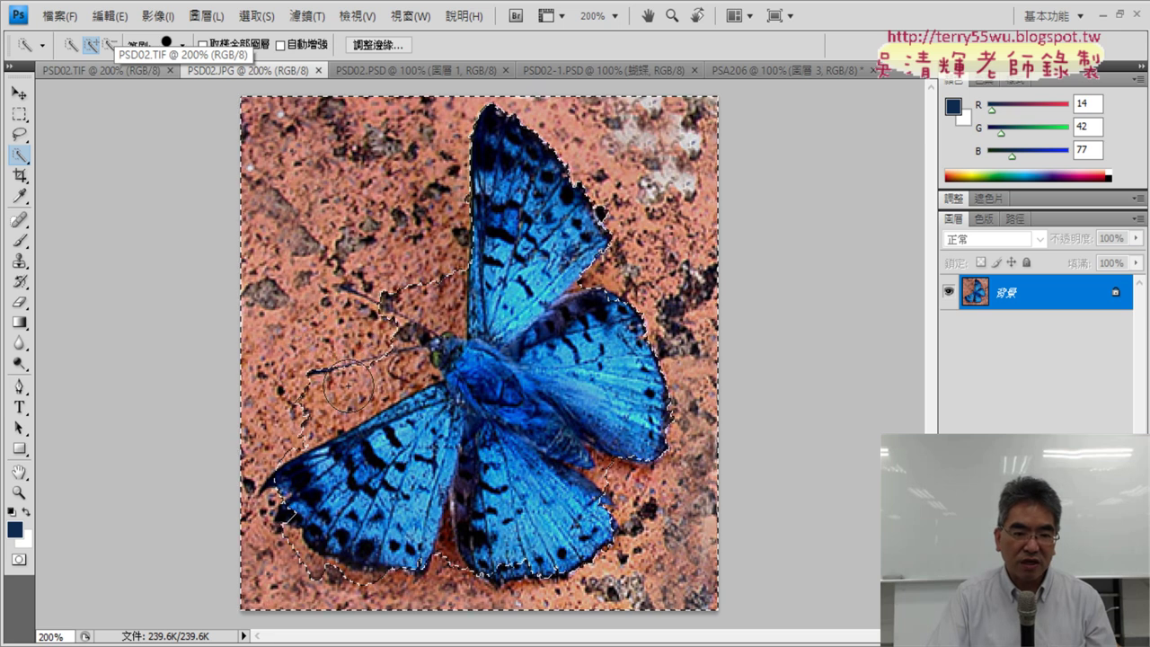
pyautogui.moveTo(349, 390)
pyautogui.mouseDown()
pyautogui.moveTo(358, 351)
pyautogui.moveTo(432, 312)
pyautogui.mouseUp()
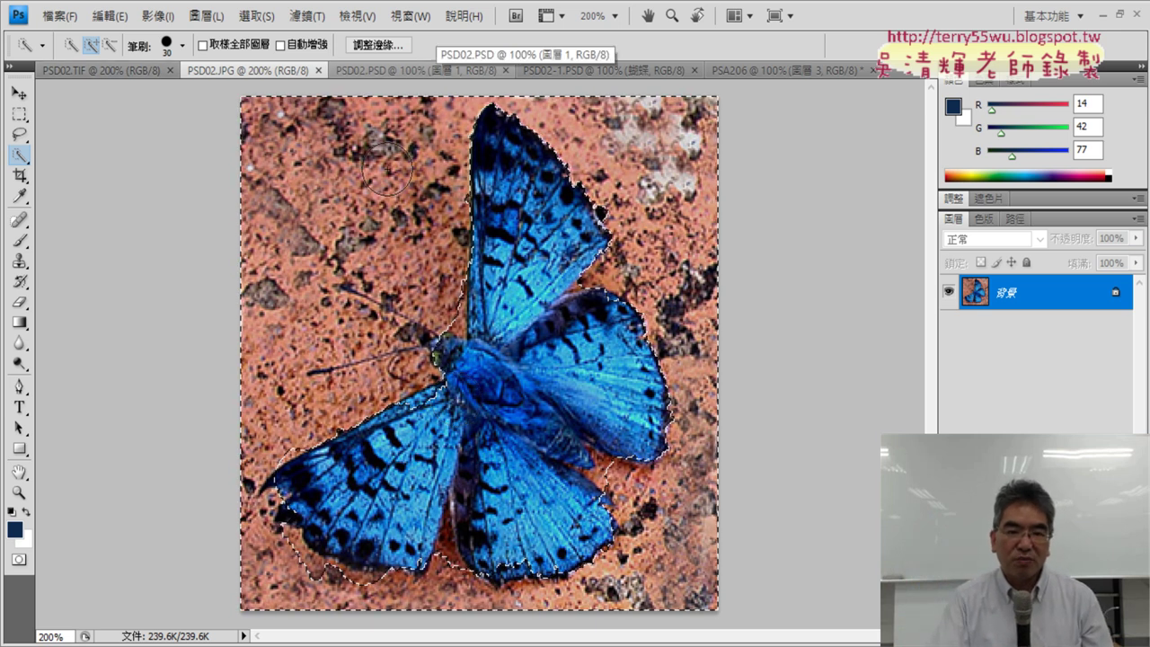
pyautogui.click(252, 18)
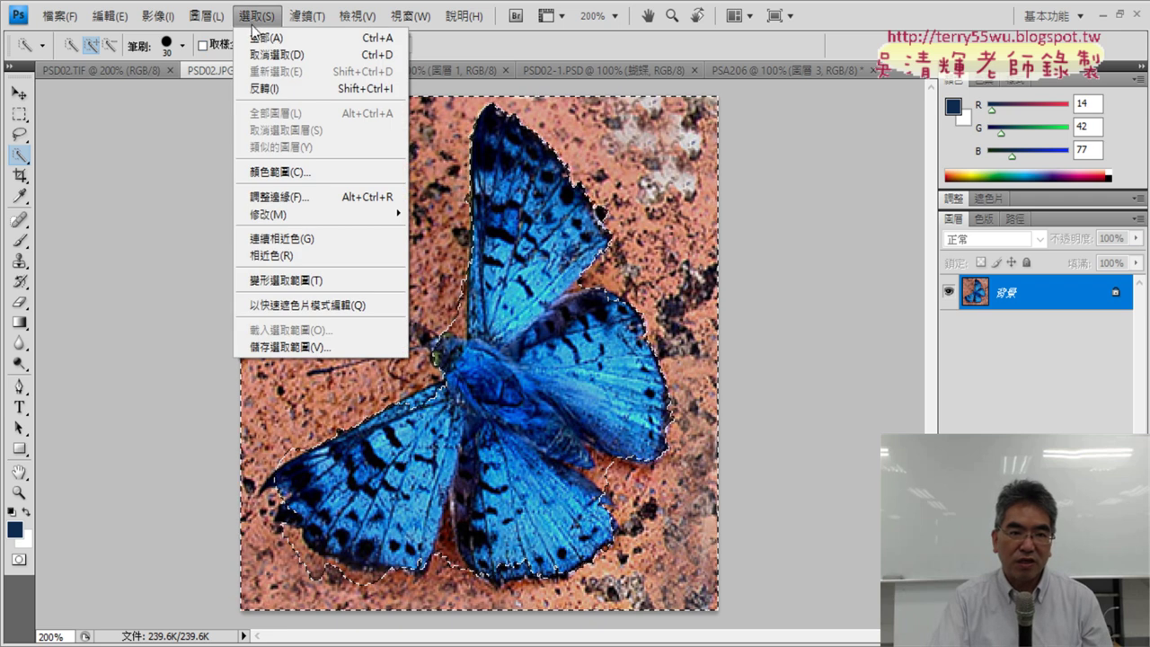
# - Invert the selection so the butterfly, not the brick background, is selected
pyautogui.click(271, 90)
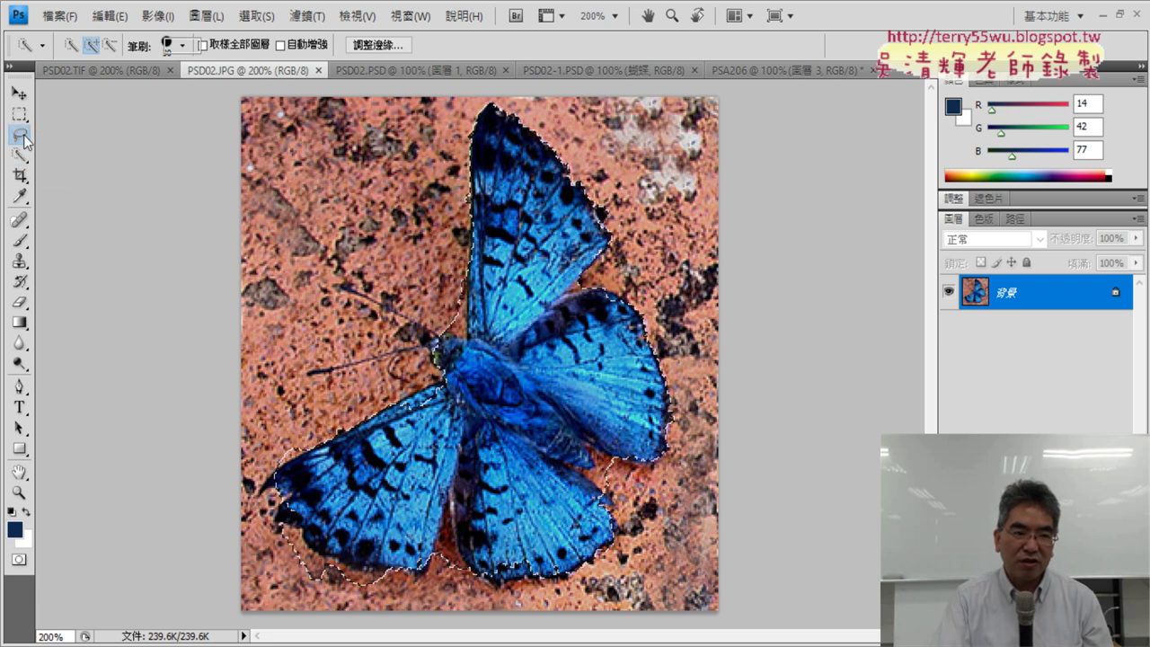
pyautogui.moveTo(21, 137); pyautogui.dragTo(90, 140)
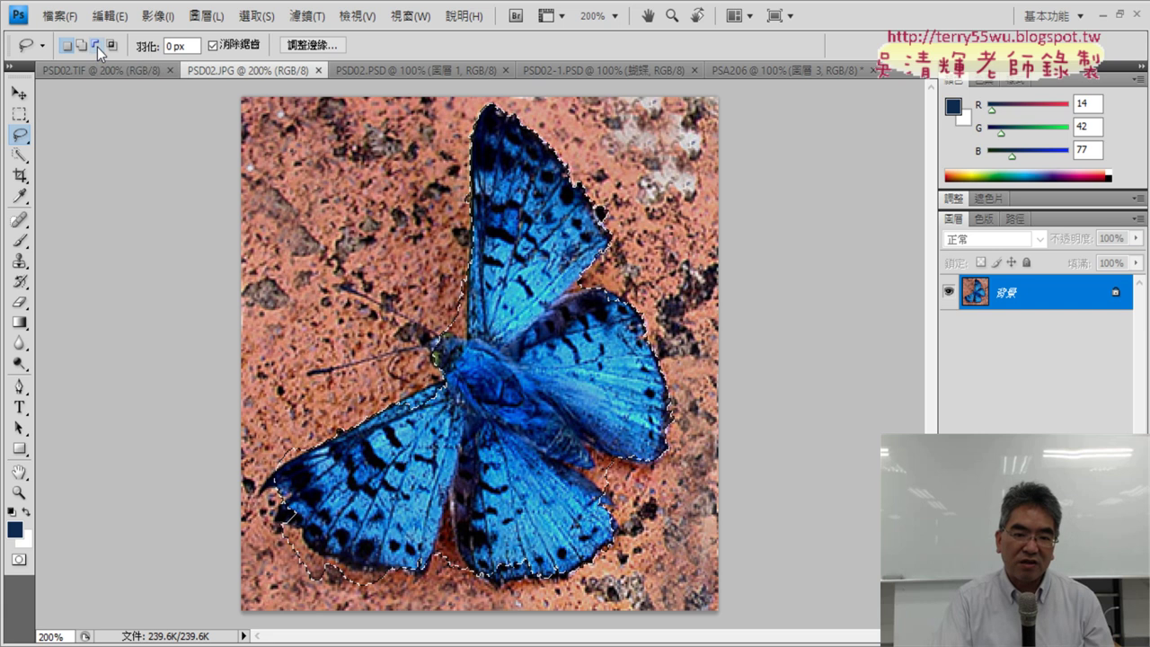
# - Zoom in and lasso both the upper and lower antennae into the butterfly selection
pyautogui.click(82, 46)
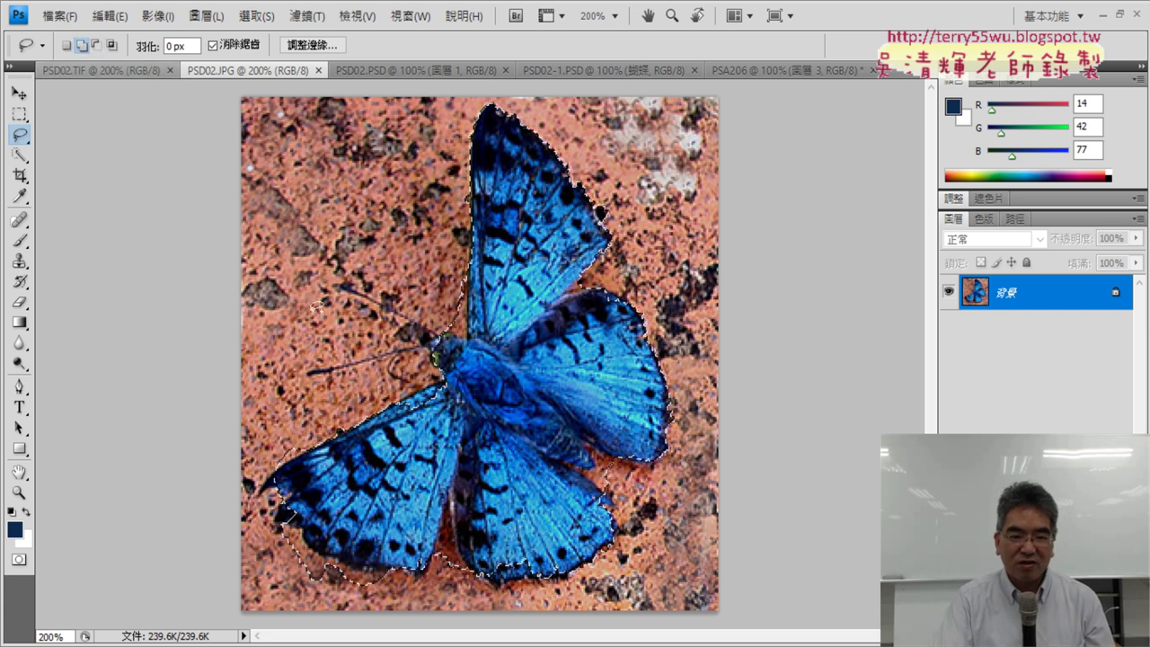
pyautogui.scroll(1, 463, 349)
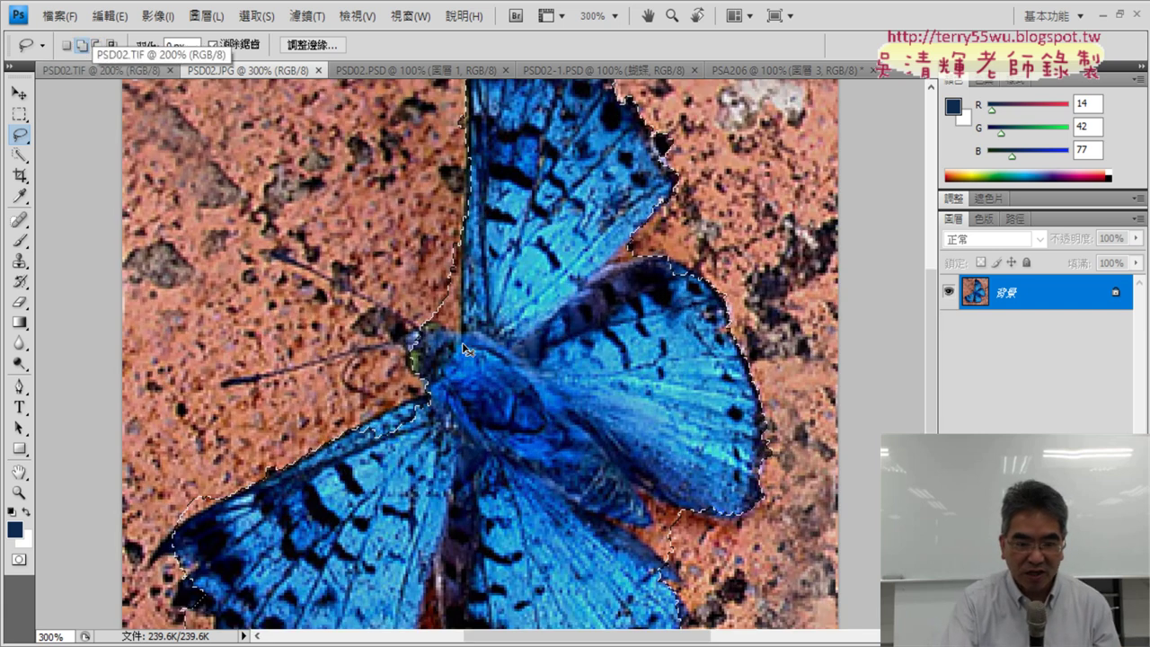
pyautogui.scroll(1, 463, 349)
pyautogui.scroll(1, 463, 349)
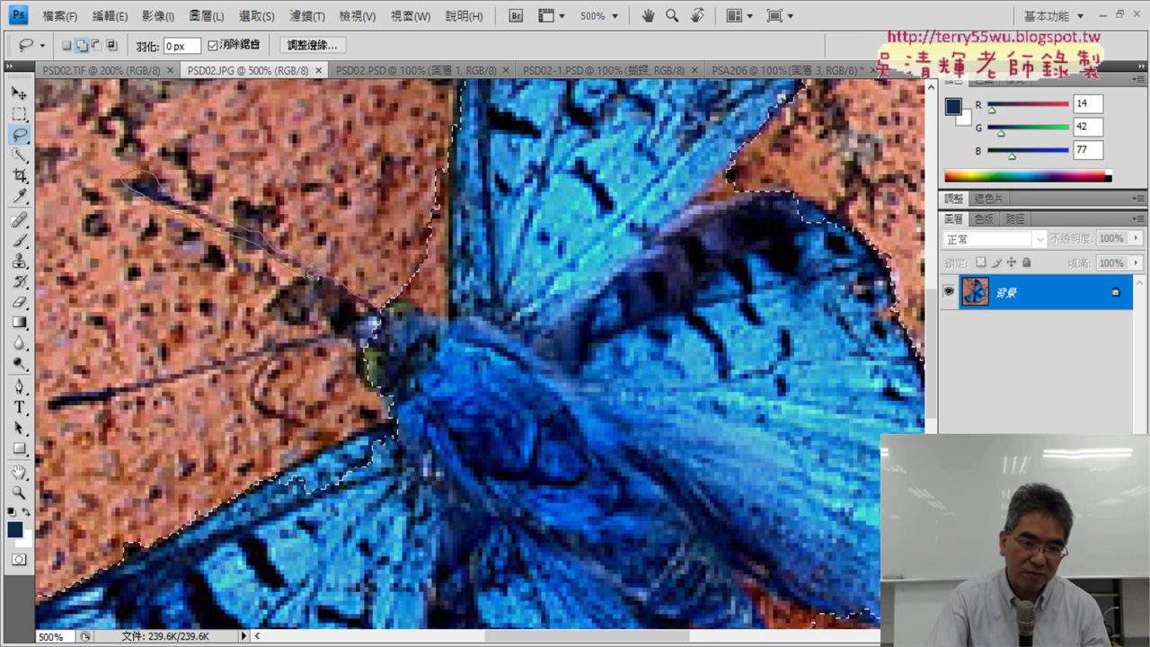
pyautogui.moveTo(421, 329); pyautogui.dragTo(399, 312)
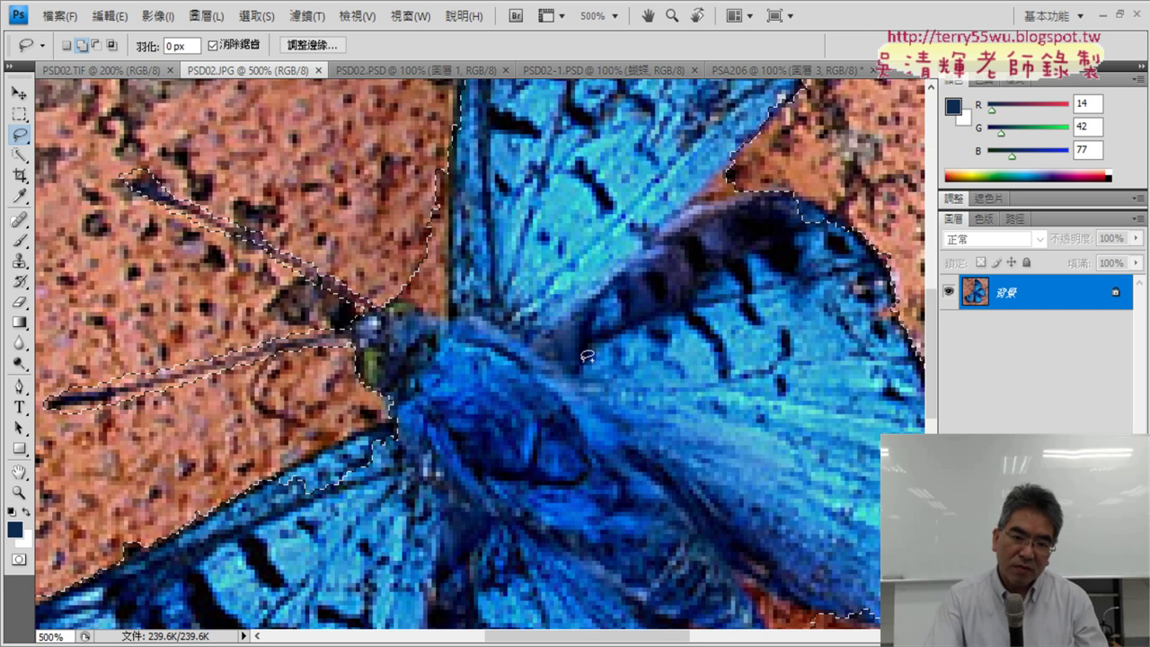
pyautogui.moveTo(353, 338); pyautogui.dragTo(356, 342)
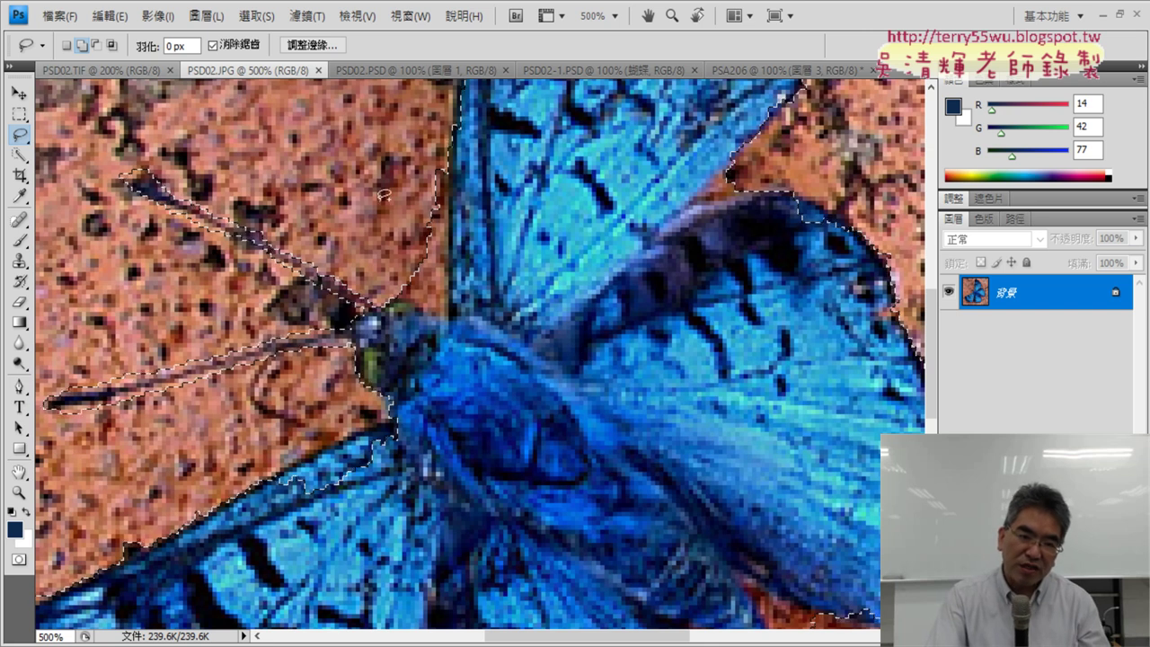
# - Lasso away the brick background caught in the selection near the upper wing
pyautogui.click(96, 45)
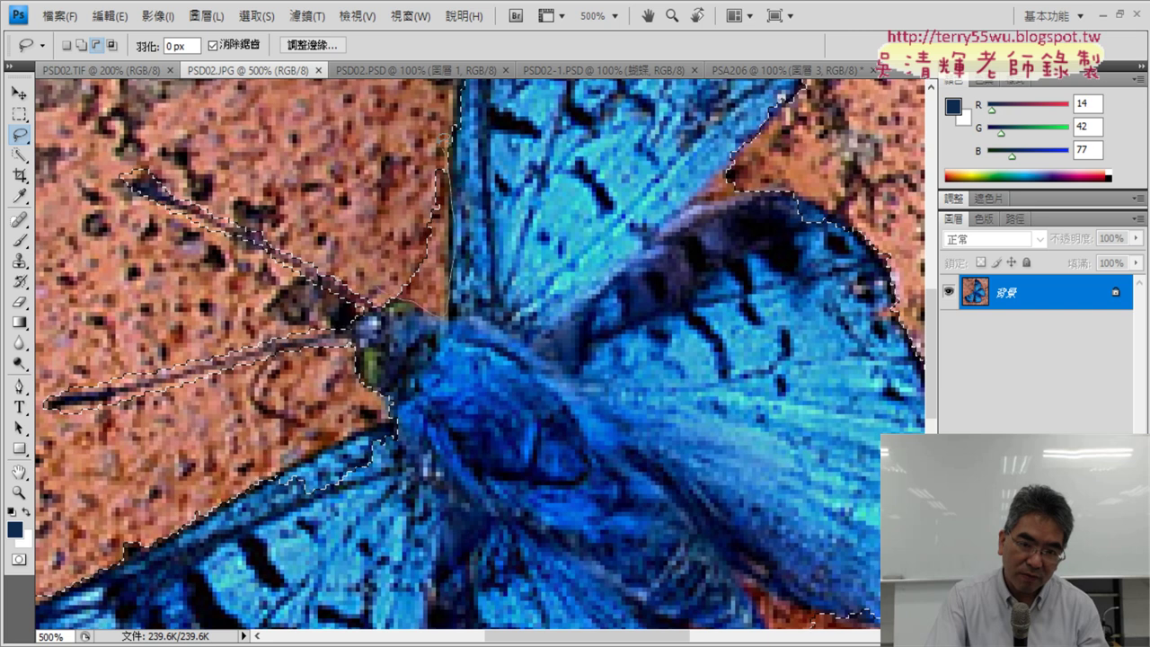
pyautogui.moveTo(436, 154); pyautogui.dragTo(378, 225)
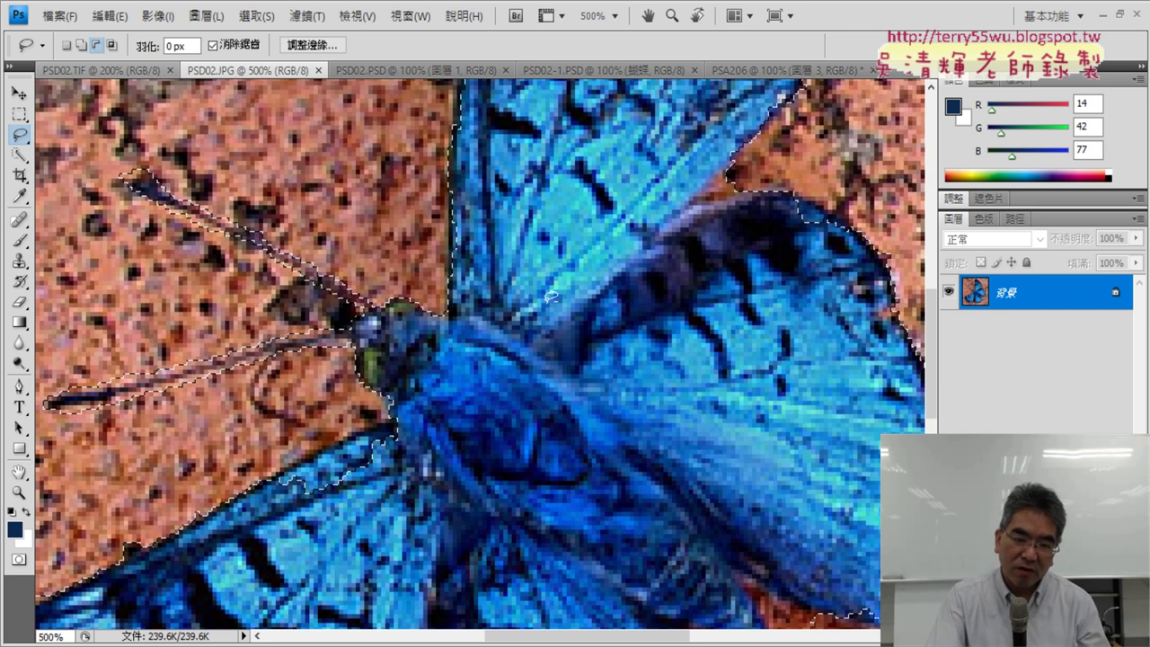
pyautogui.scroll(1, 710, 292)
pyautogui.scroll(2, 710, 292)
pyautogui.scroll(2, 710, 292)
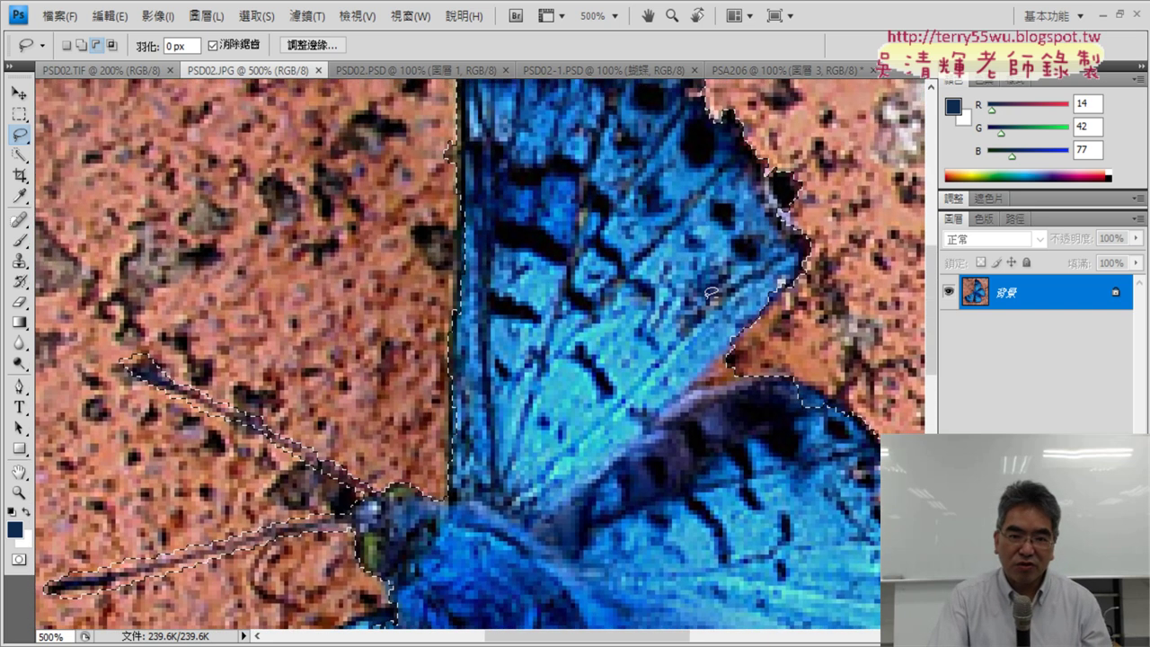
pyautogui.scroll(2, 710, 292)
pyautogui.scroll(2, 710, 292)
pyautogui.scroll(1, 824, 393)
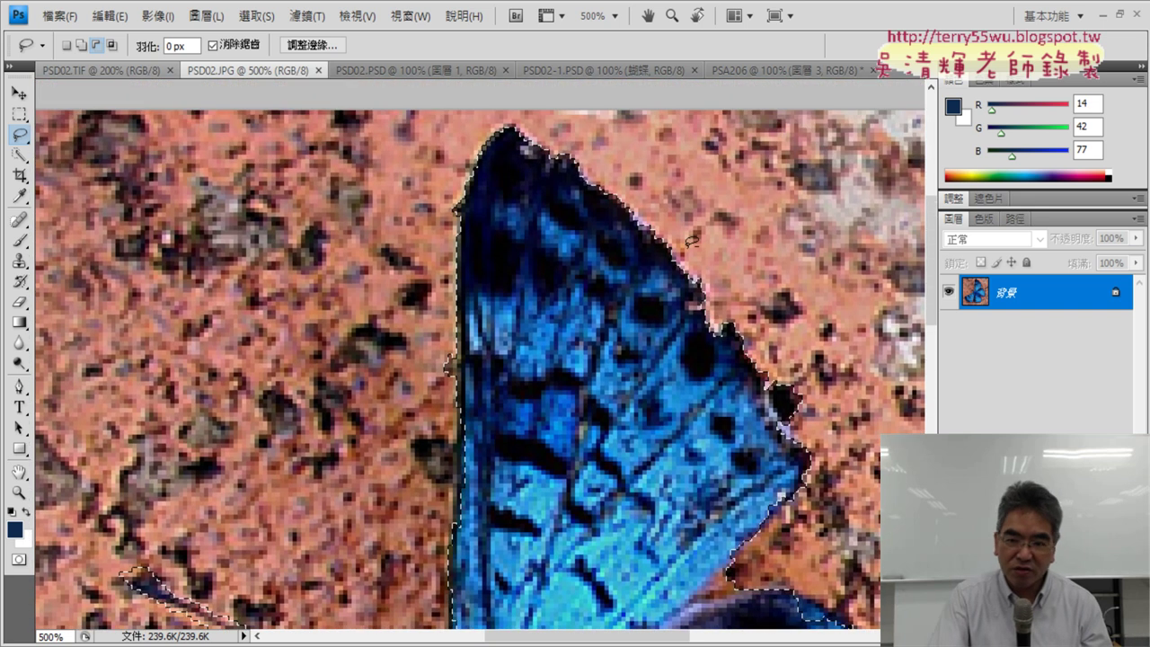
pyautogui.scroll(1, 824, 393)
pyautogui.scroll(-2, 824, 393)
pyautogui.scroll(-2, 824, 393)
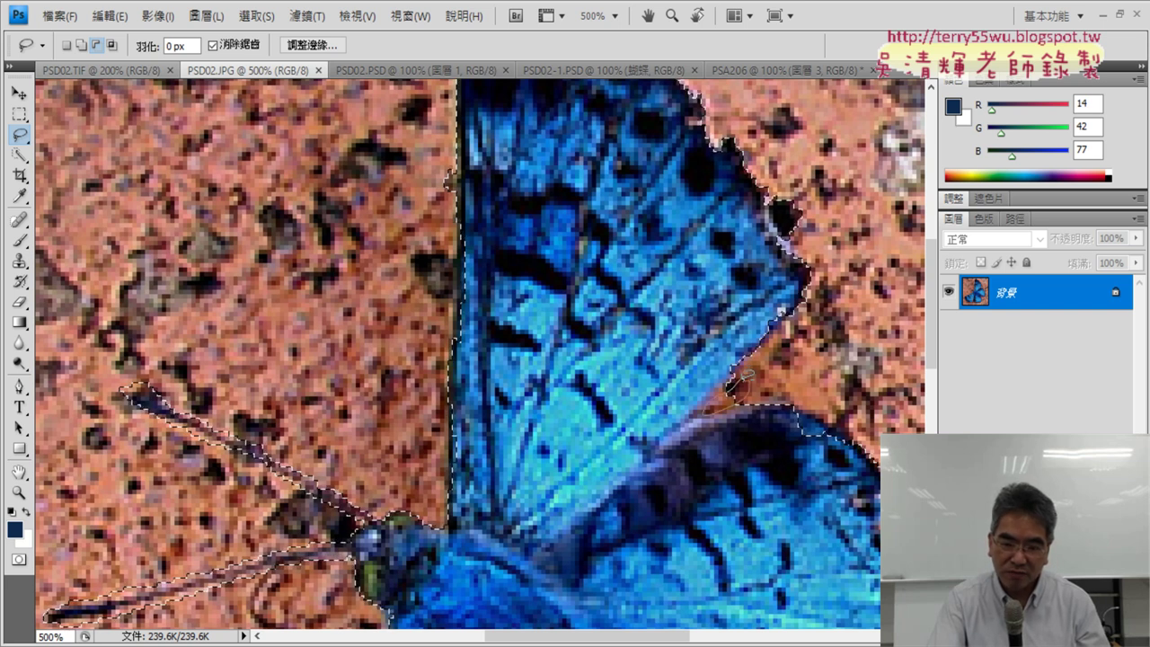
pyautogui.scroll(-2, 848, 500)
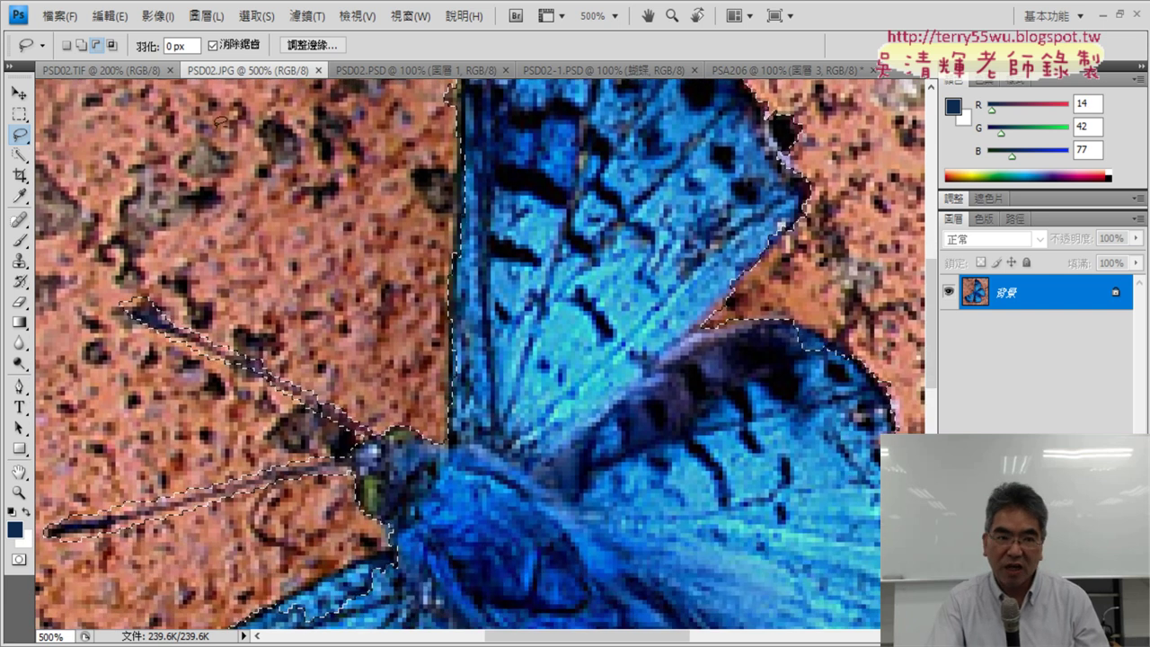
# - Add the missed strip along the right wing's edge back into the selection
pyautogui.click(80, 47)
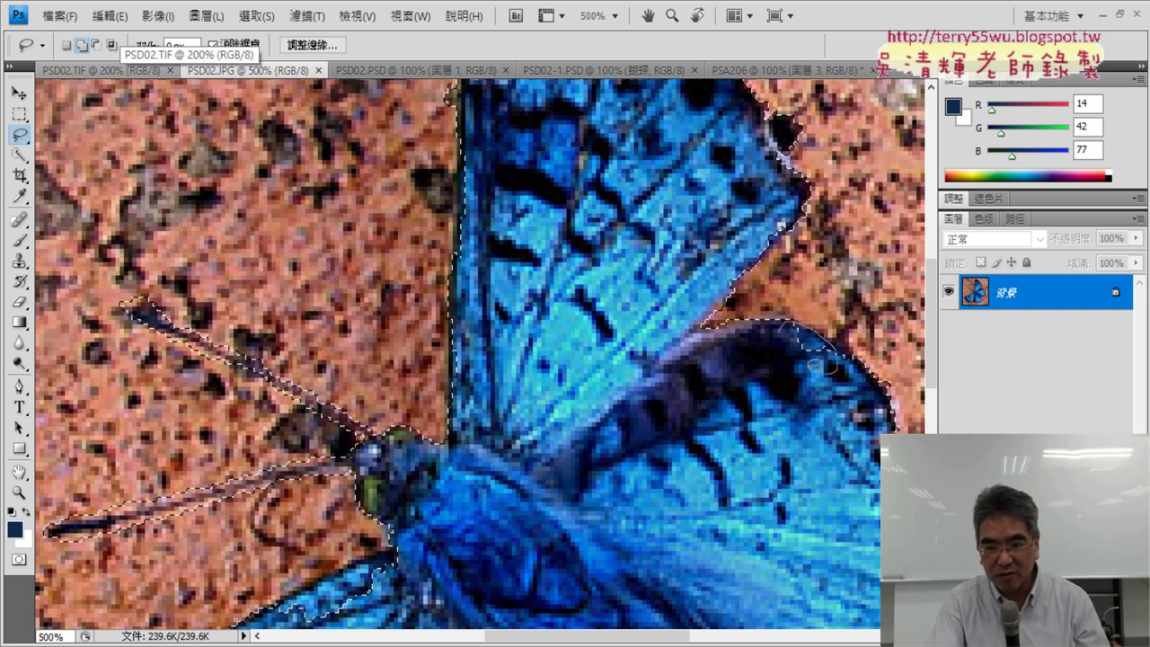
pyautogui.moveTo(831, 361)
pyautogui.mouseDown()
pyautogui.moveTo(782, 333)
pyautogui.moveTo(868, 588)
pyautogui.mouseUp()
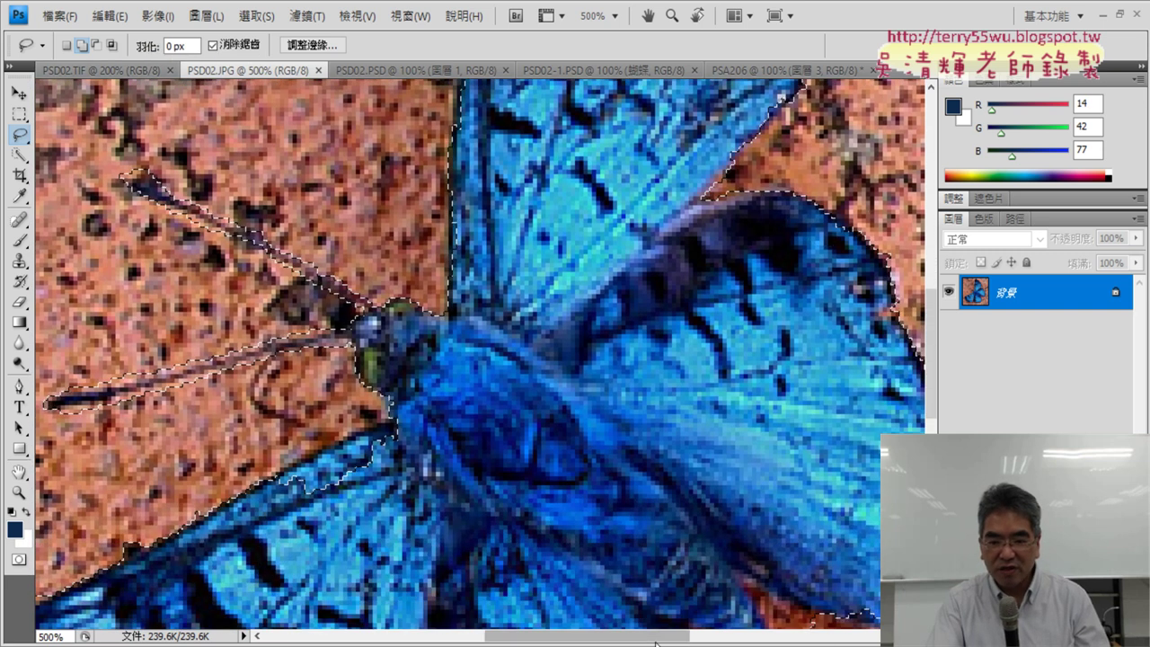
pyautogui.moveTo(656, 638)
pyautogui.mouseDown()
pyautogui.moveTo(716, 640)
pyautogui.moveTo(660, 517)
pyautogui.mouseUp()
pyautogui.scroll(-2, 661, 517)
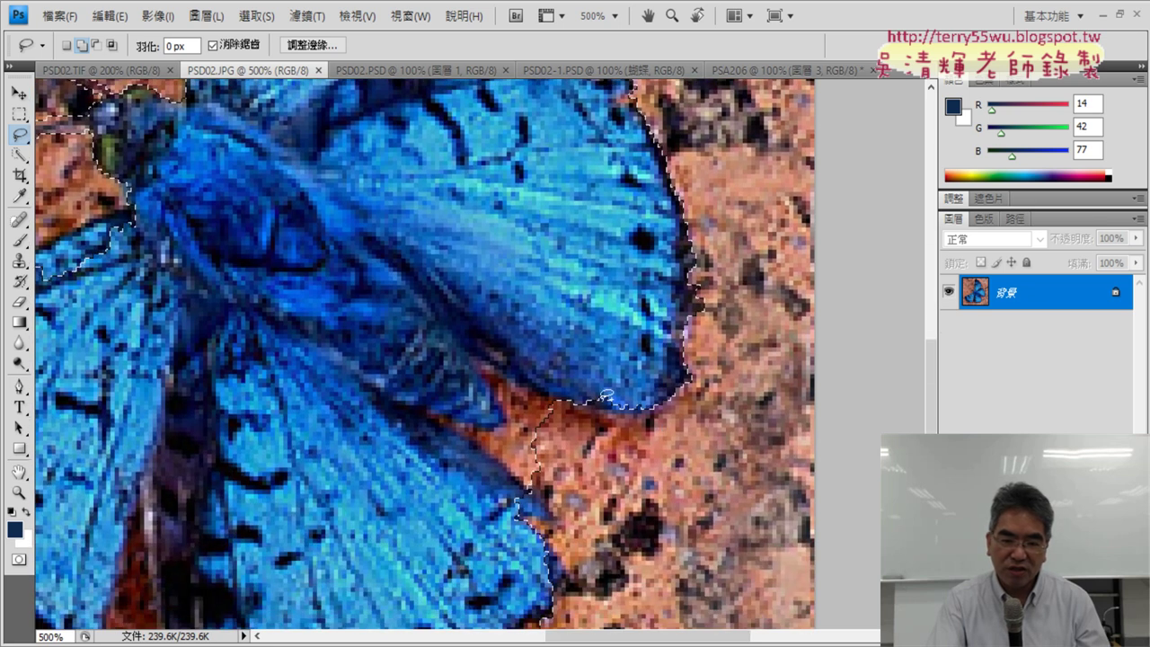
# - Lasso-subtract the brick strips below the wings and along the left wing's lower edge
pyautogui.click(97, 45)
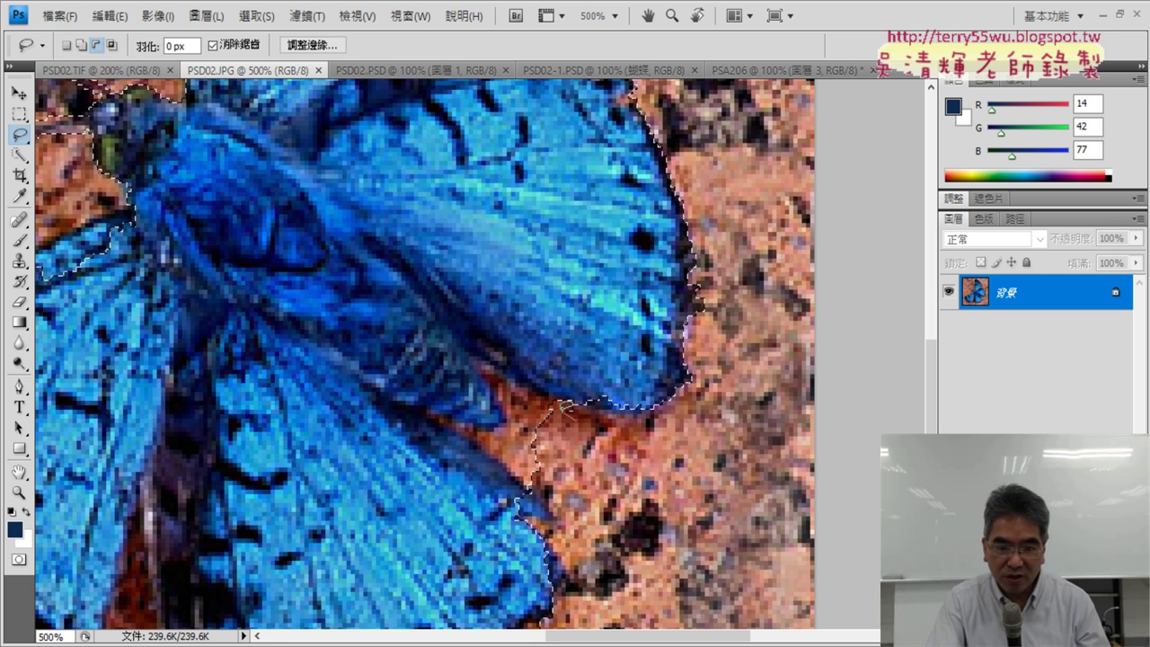
pyautogui.moveTo(575, 419)
pyautogui.mouseDown()
pyautogui.moveTo(492, 369)
pyautogui.moveTo(440, 412)
pyautogui.mouseUp()
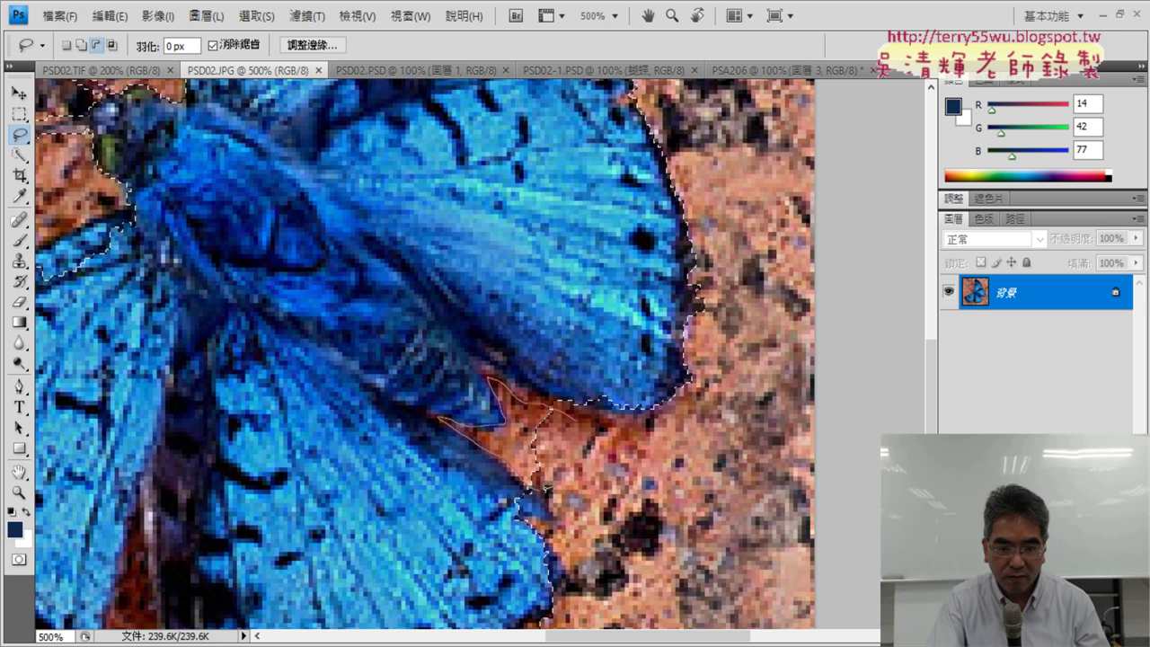
pyautogui.moveTo(441, 412); pyautogui.dragTo(445, 418)
pyautogui.scroll(-5, 450, 468)
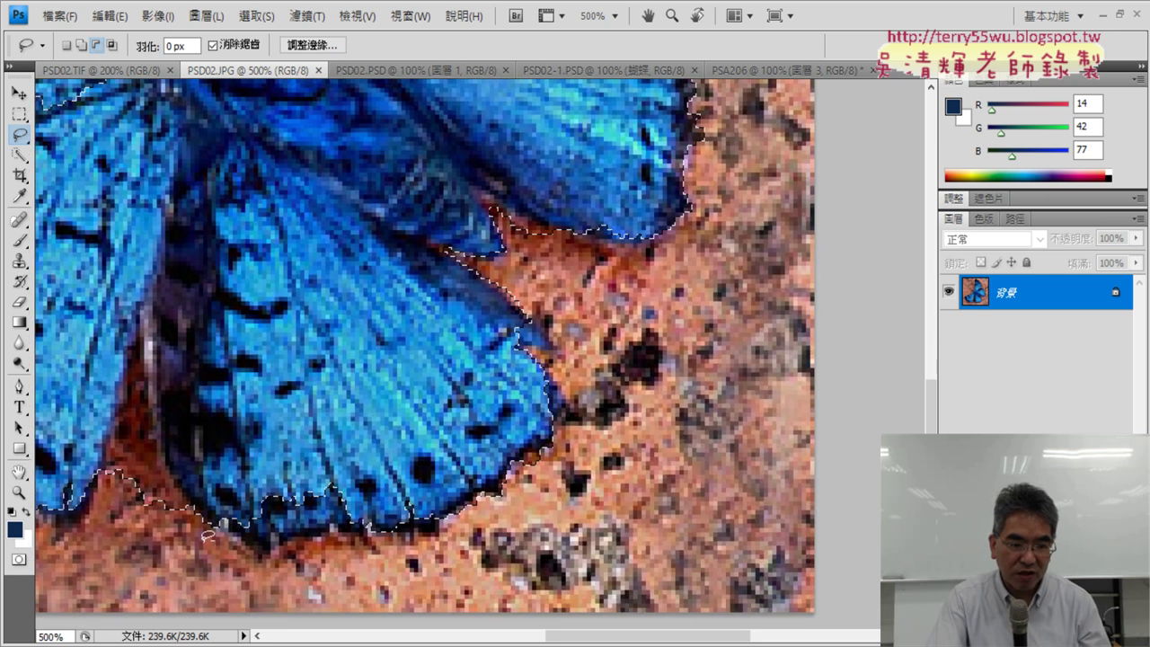
pyautogui.moveTo(200, 530)
pyautogui.mouseDown()
pyautogui.moveTo(160, 456)
pyautogui.moveTo(117, 430)
pyautogui.moveTo(199, 512)
pyautogui.mouseUp()
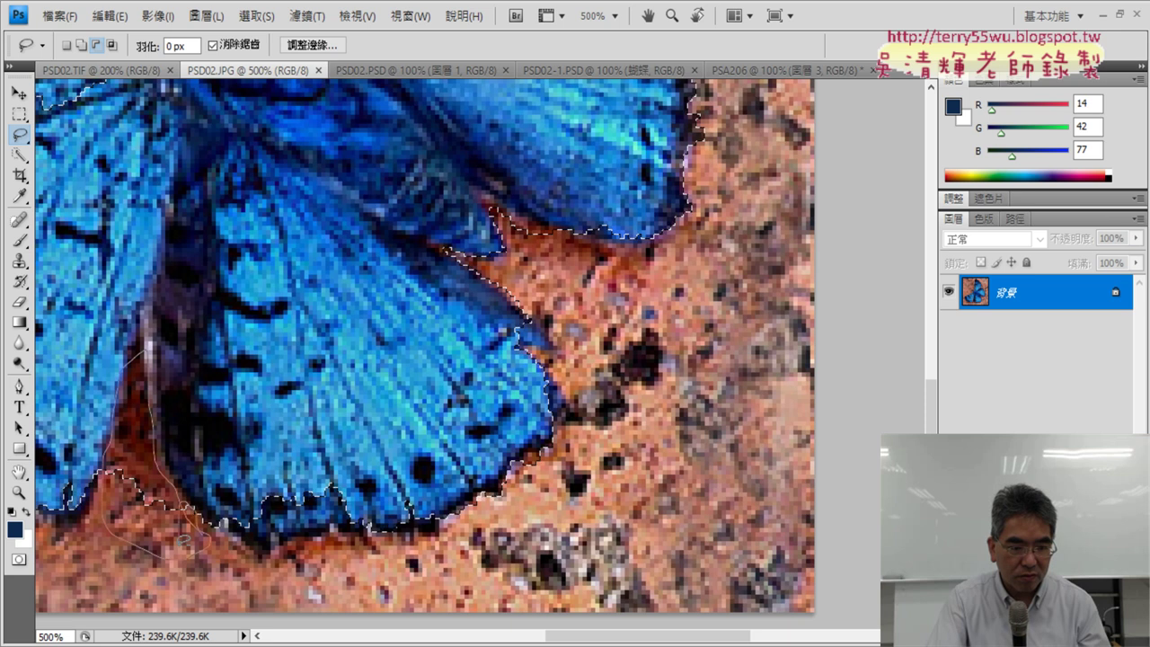
pyautogui.moveTo(200, 512); pyautogui.dragTo(355, 548)
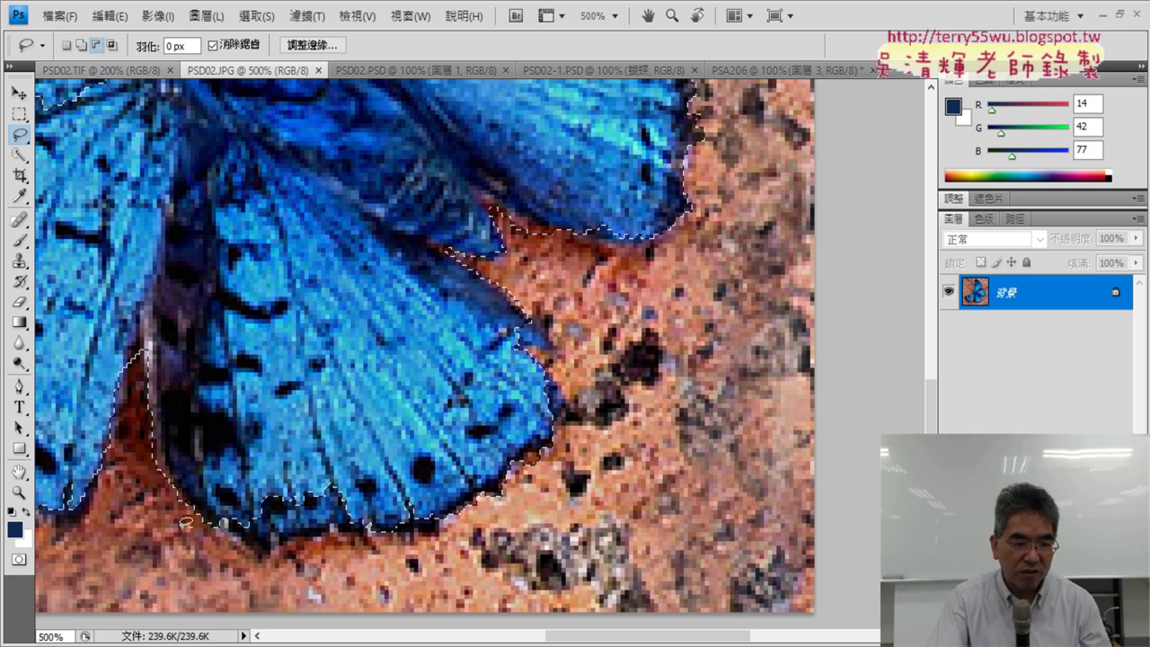
pyautogui.scroll(-2, 355, 548)
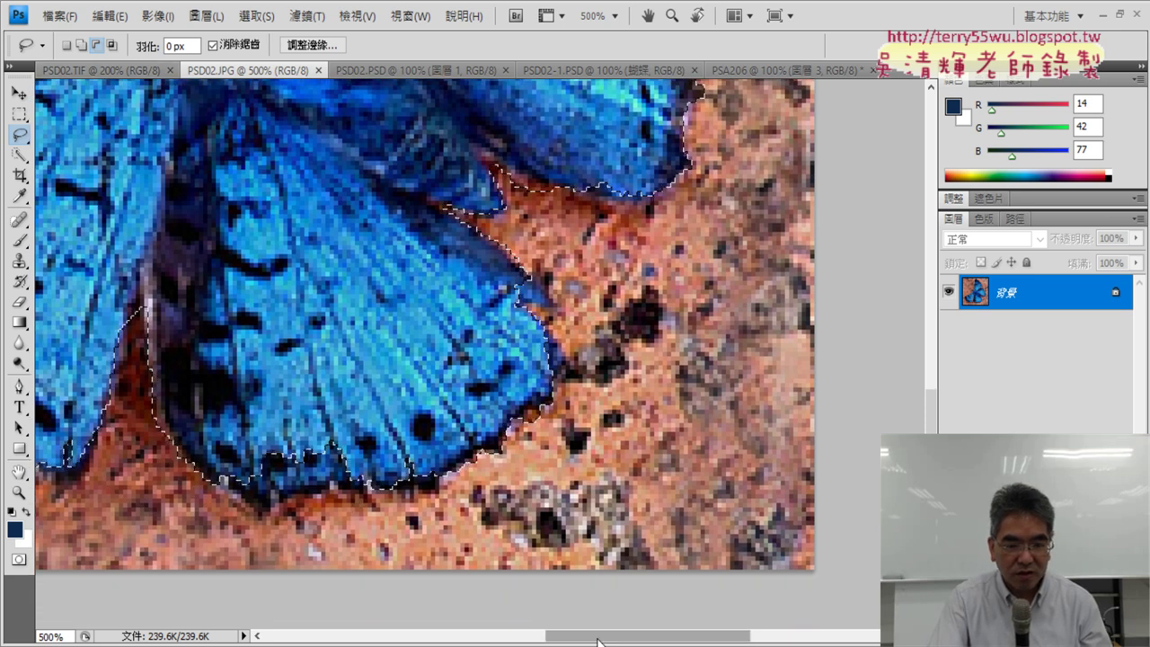
pyautogui.moveTo(599, 636); pyautogui.dragTo(506, 637)
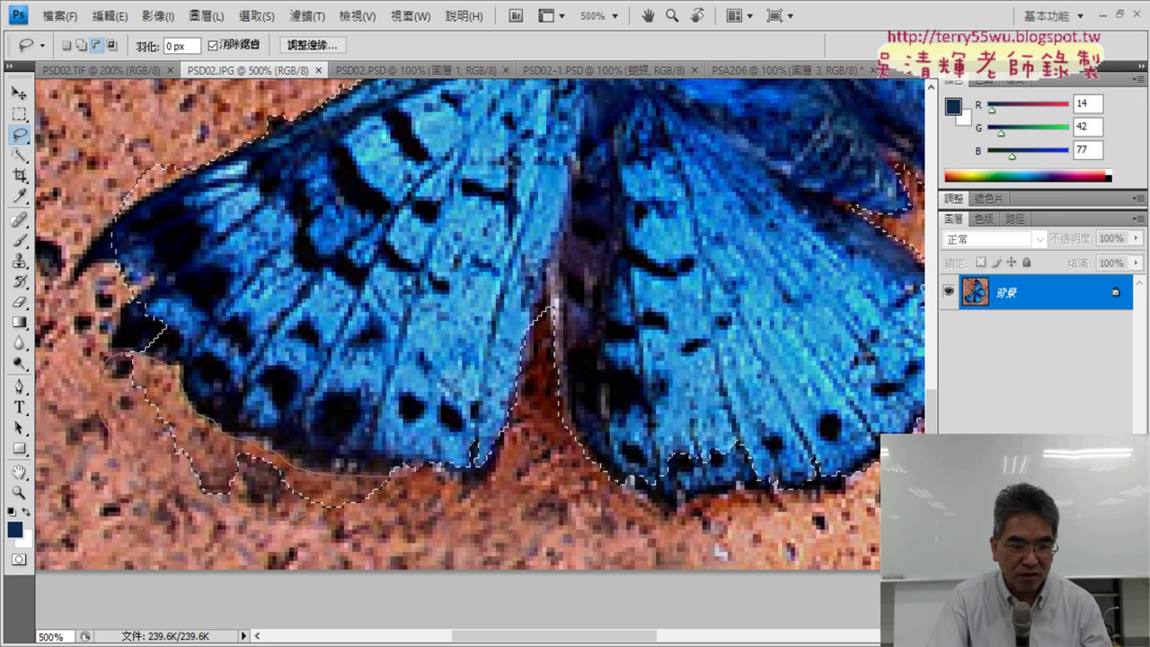
# - Tidy the lower-left selection edge and add the missed wing edge and left wing tip
pyautogui.moveTo(116, 361); pyautogui.dragTo(144, 351)
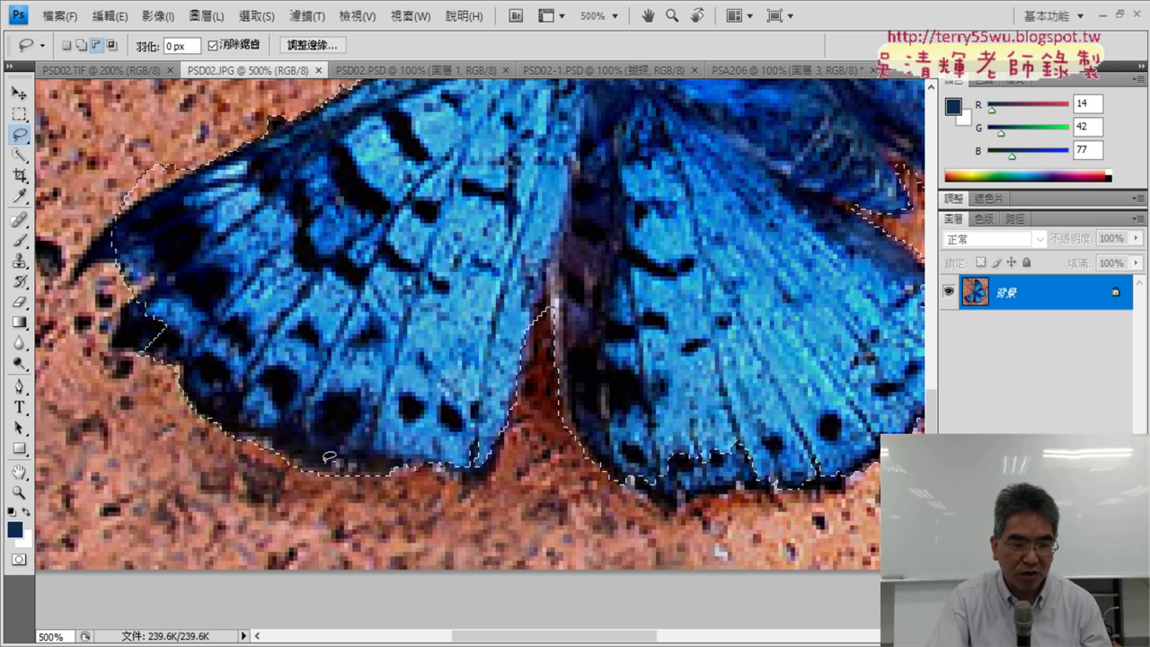
pyautogui.click(82, 45)
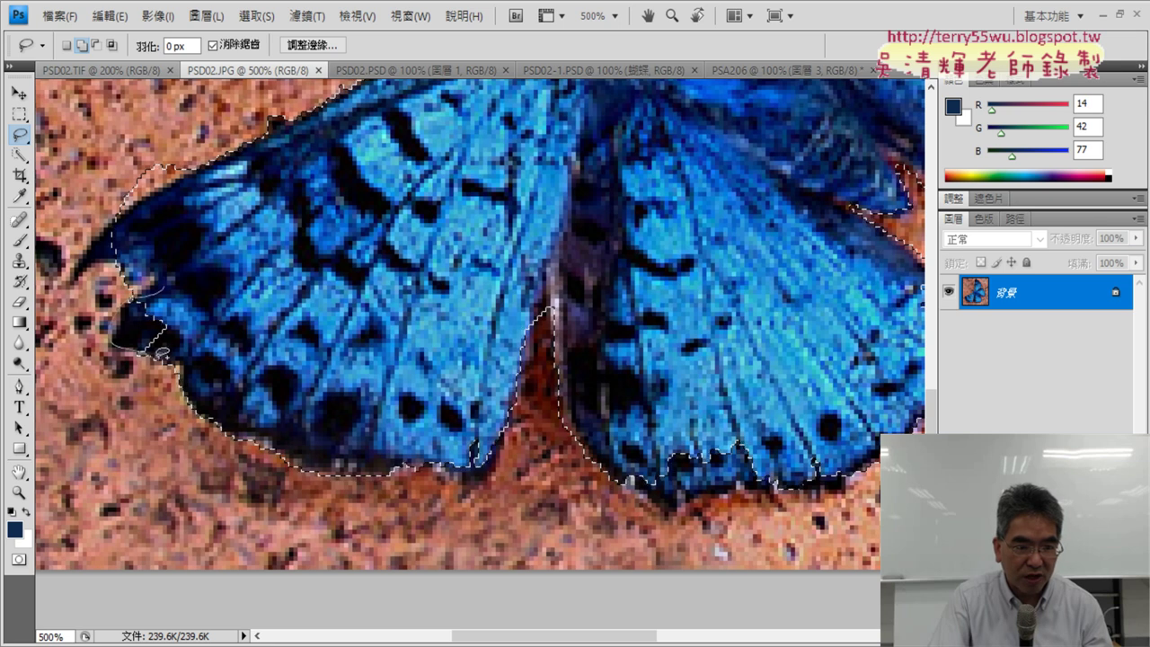
pyautogui.moveTo(177, 288); pyautogui.dragTo(166, 301)
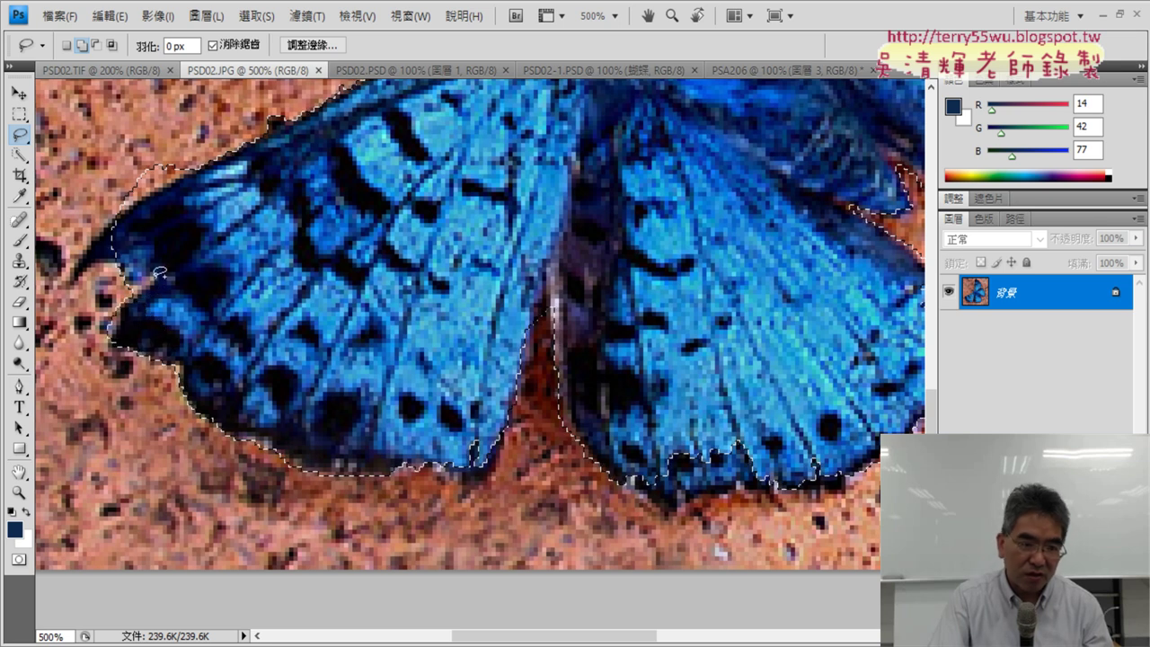
pyautogui.click(96, 45)
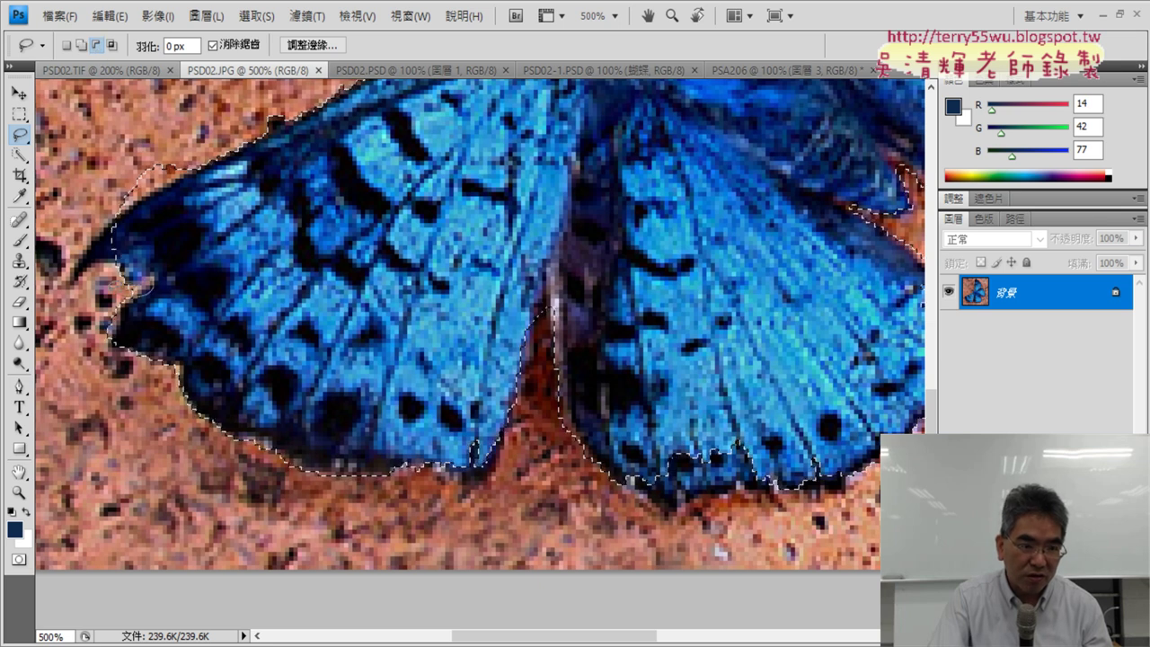
pyautogui.moveTo(144, 286); pyautogui.dragTo(164, 258)
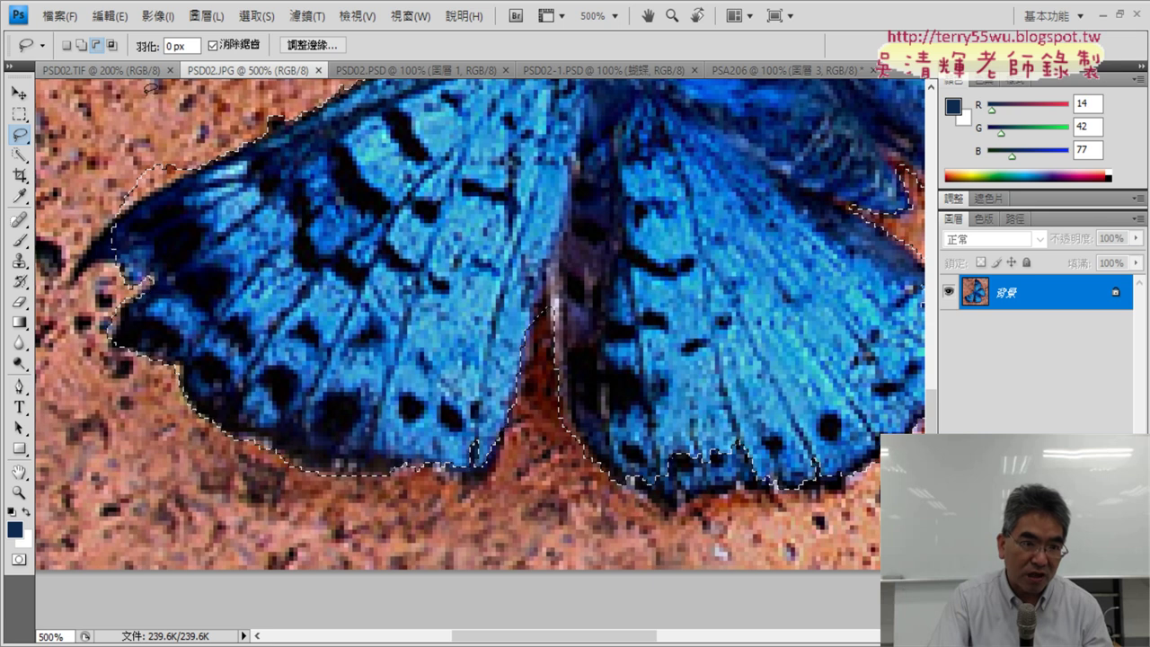
pyautogui.click(82, 45)
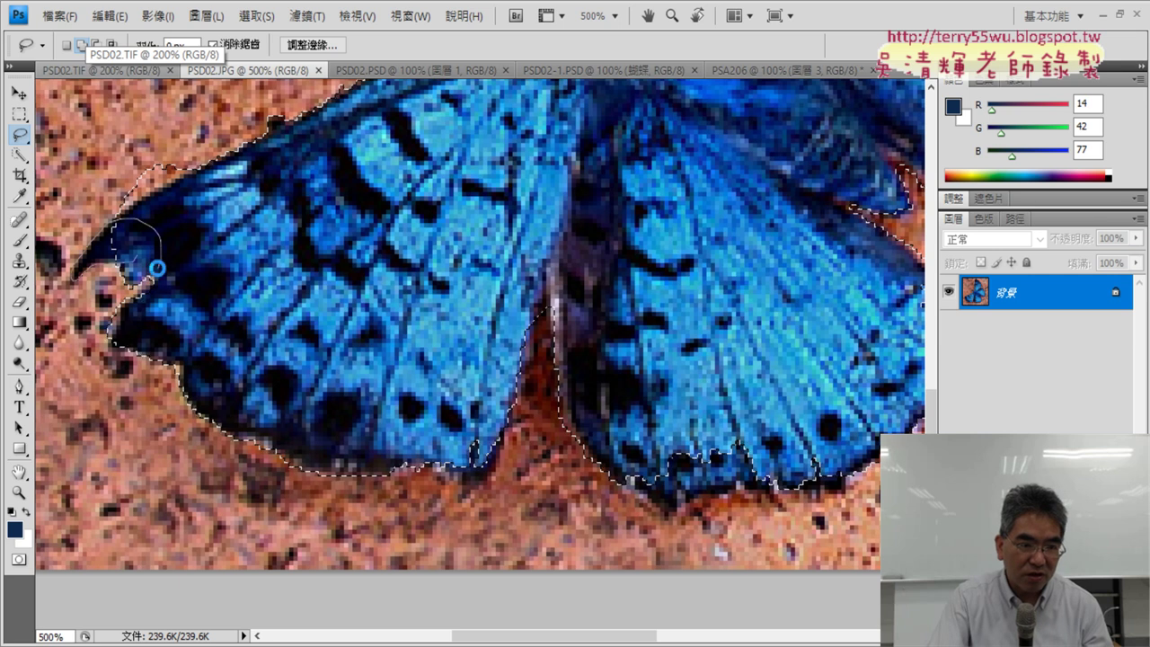
pyautogui.moveTo(166, 241); pyautogui.dragTo(144, 274)
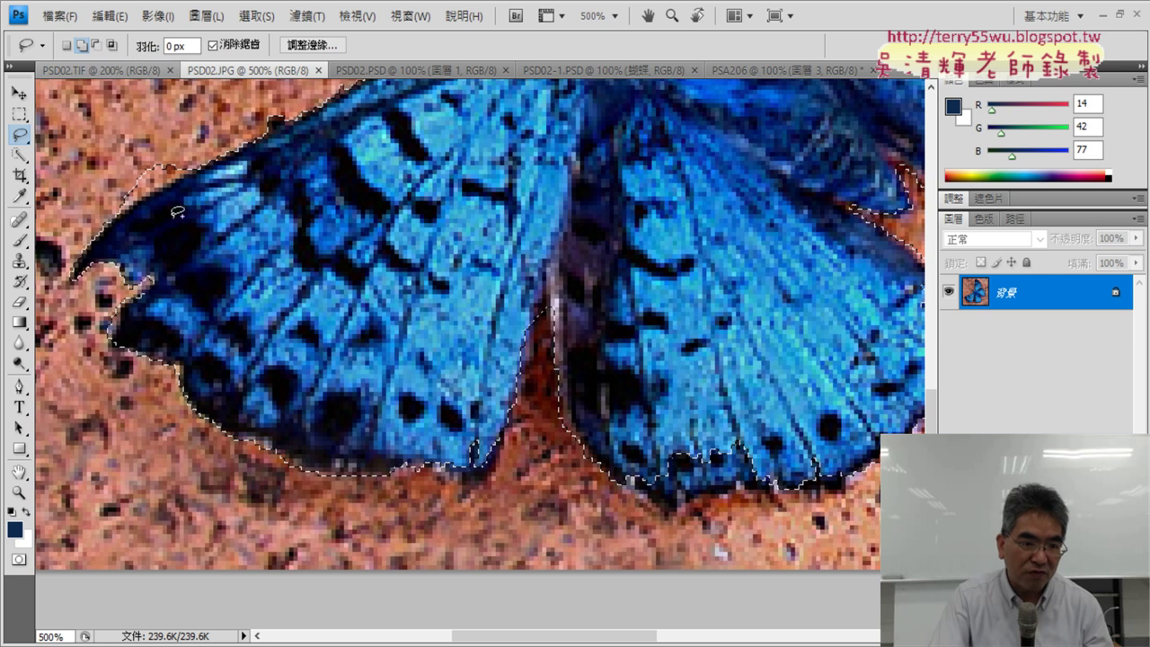
# - Trim brick off the upper-left wing edge and add the missing upper wing edge near the body
pyautogui.click(96, 45)
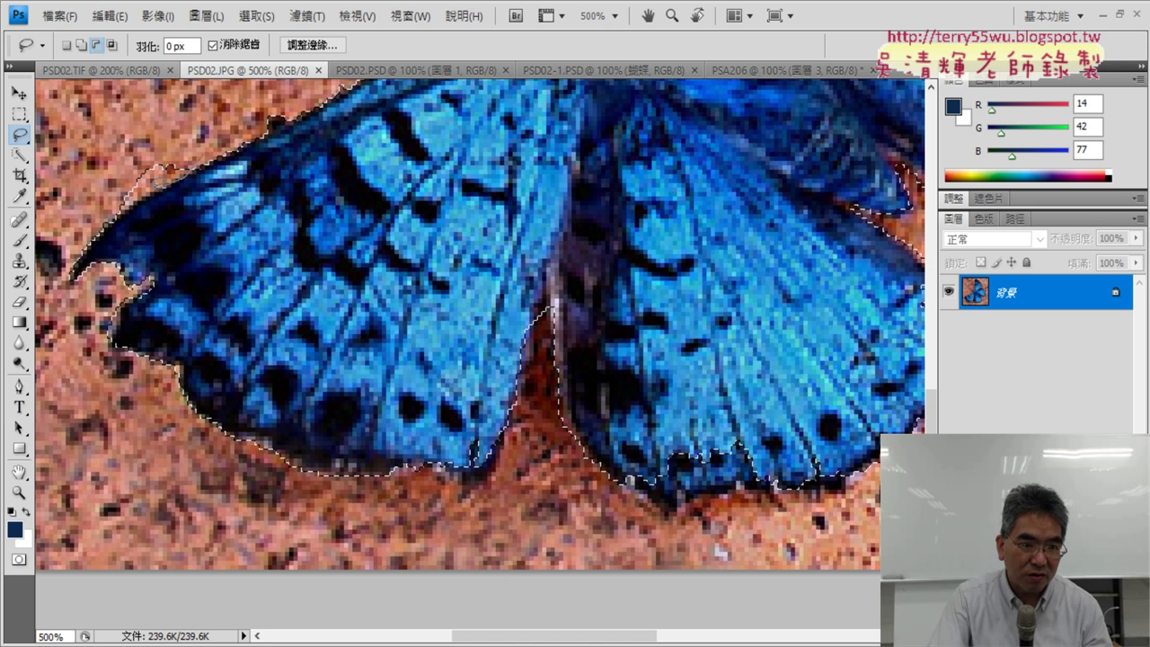
pyautogui.moveTo(108, 196); pyautogui.dragTo(129, 162)
pyautogui.moveTo(199, 149); pyautogui.dragTo(149, 176)
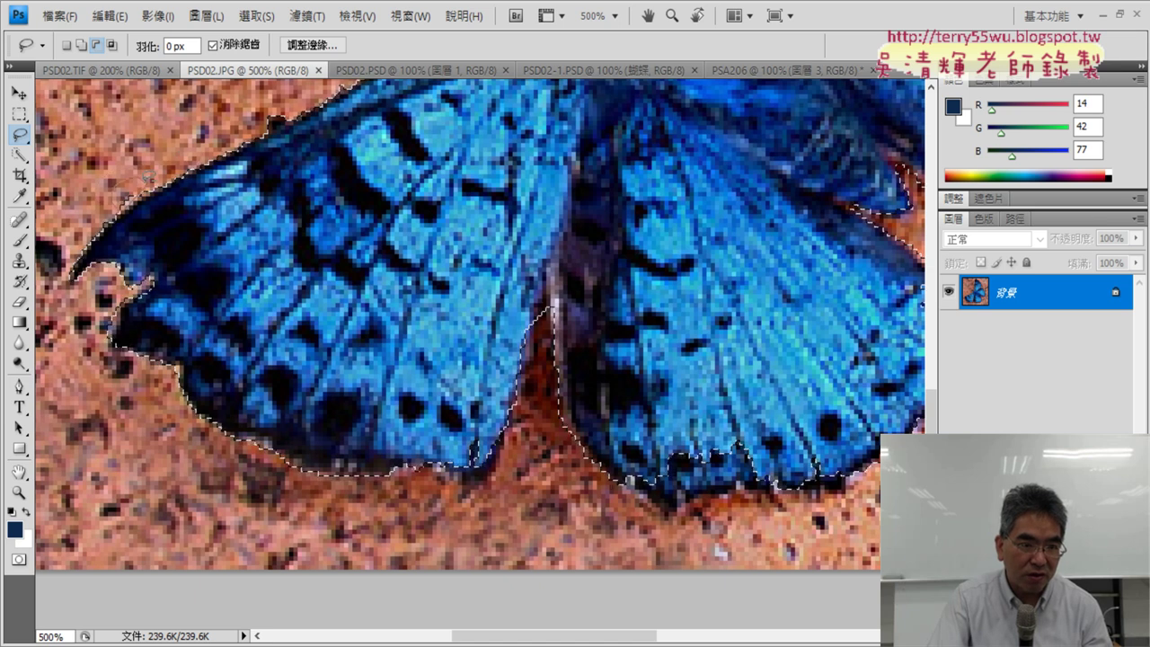
pyautogui.scroll(4, 323, 211)
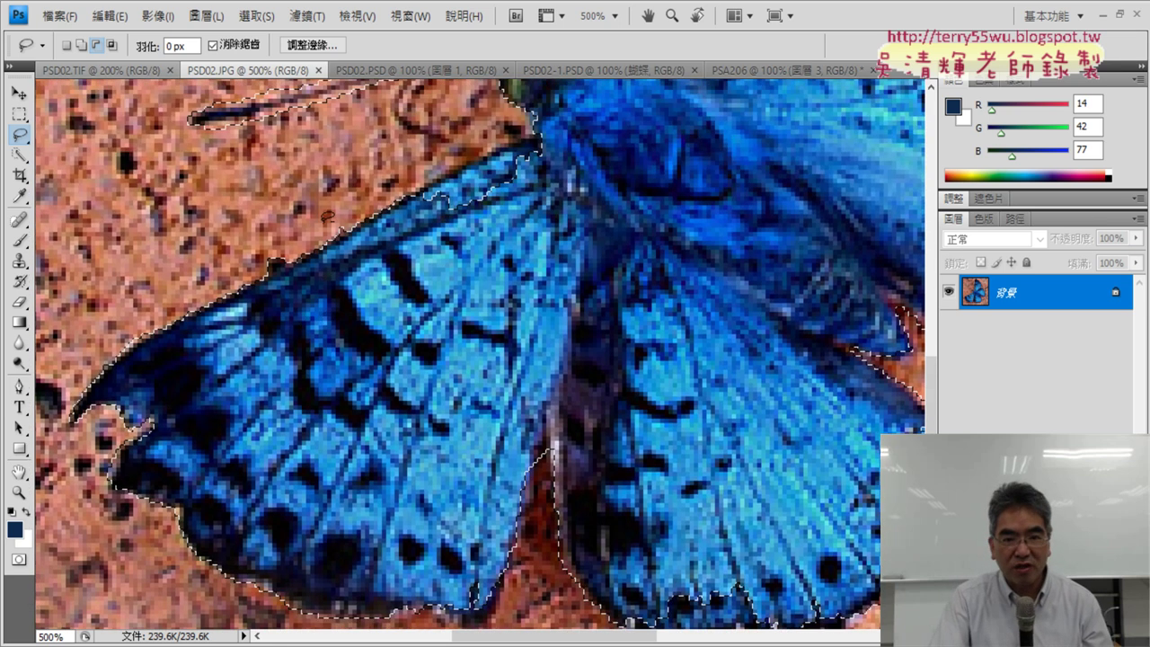
pyautogui.scroll(1, 328, 216)
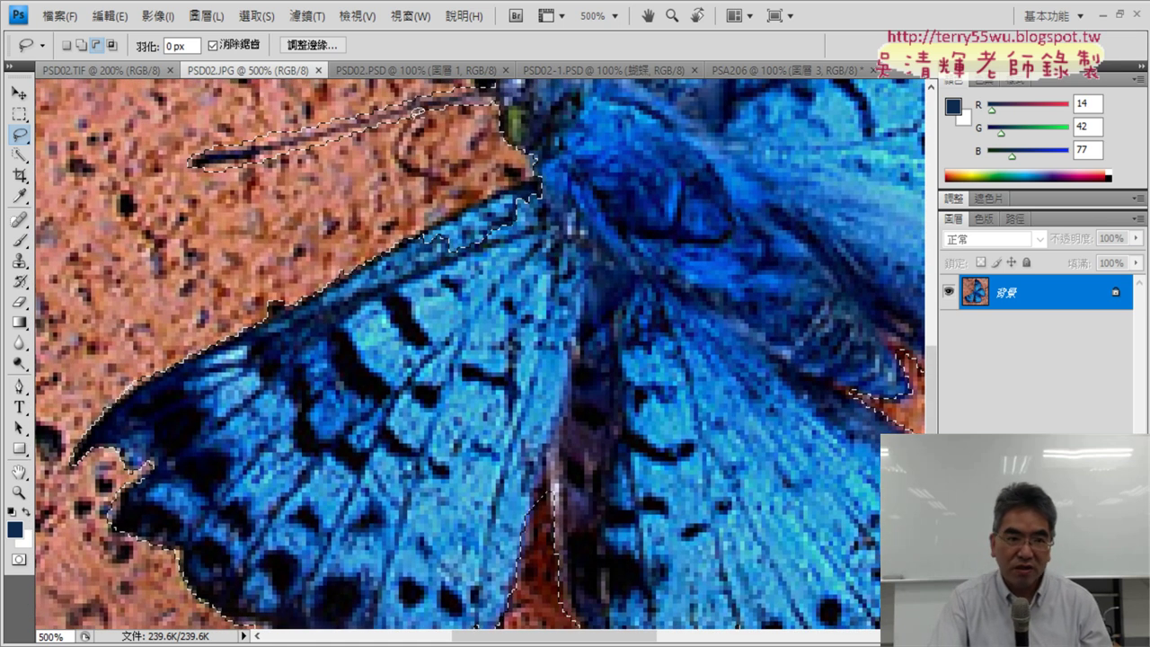
pyautogui.click(81, 44)
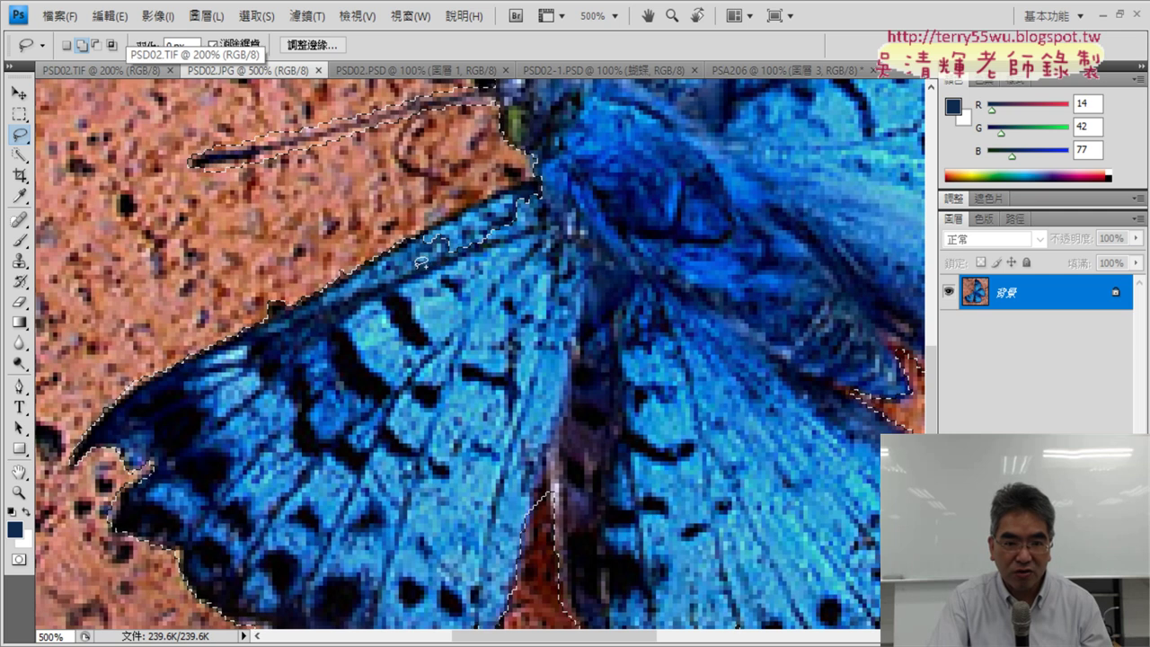
pyautogui.moveTo(421, 261)
pyautogui.mouseDown()
pyautogui.moveTo(476, 202)
pyautogui.moveTo(460, 263)
pyautogui.mouseUp()
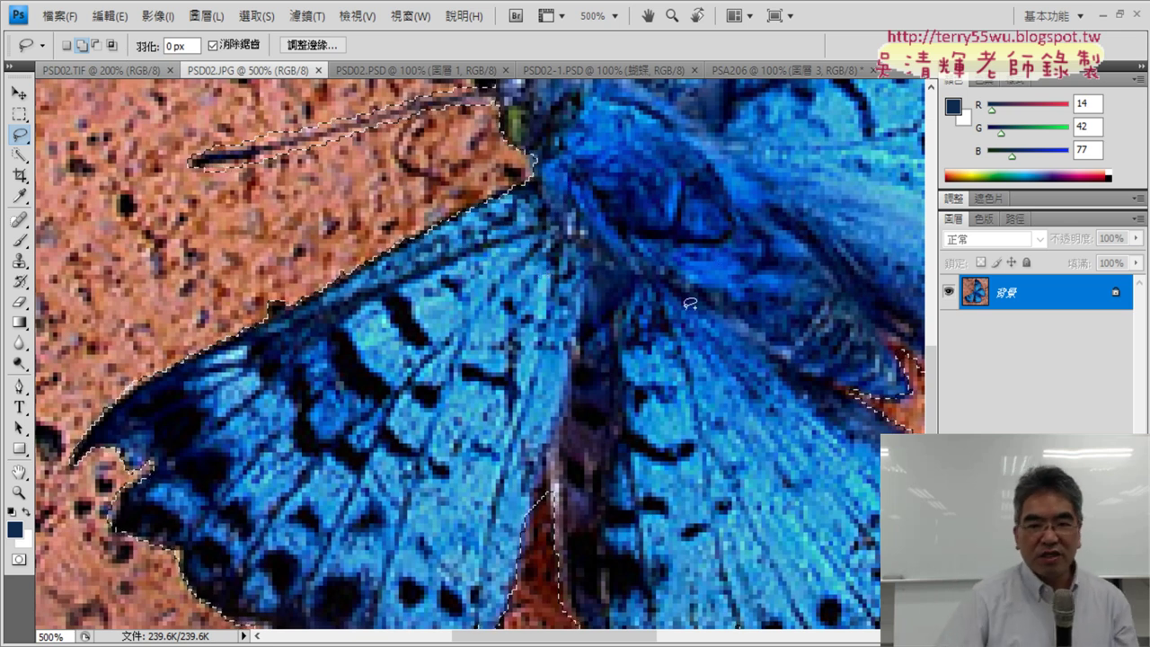
pyautogui.scroll(-1, 689, 304)
pyautogui.scroll(2, 690, 306)
pyautogui.scroll(2, 688, 310)
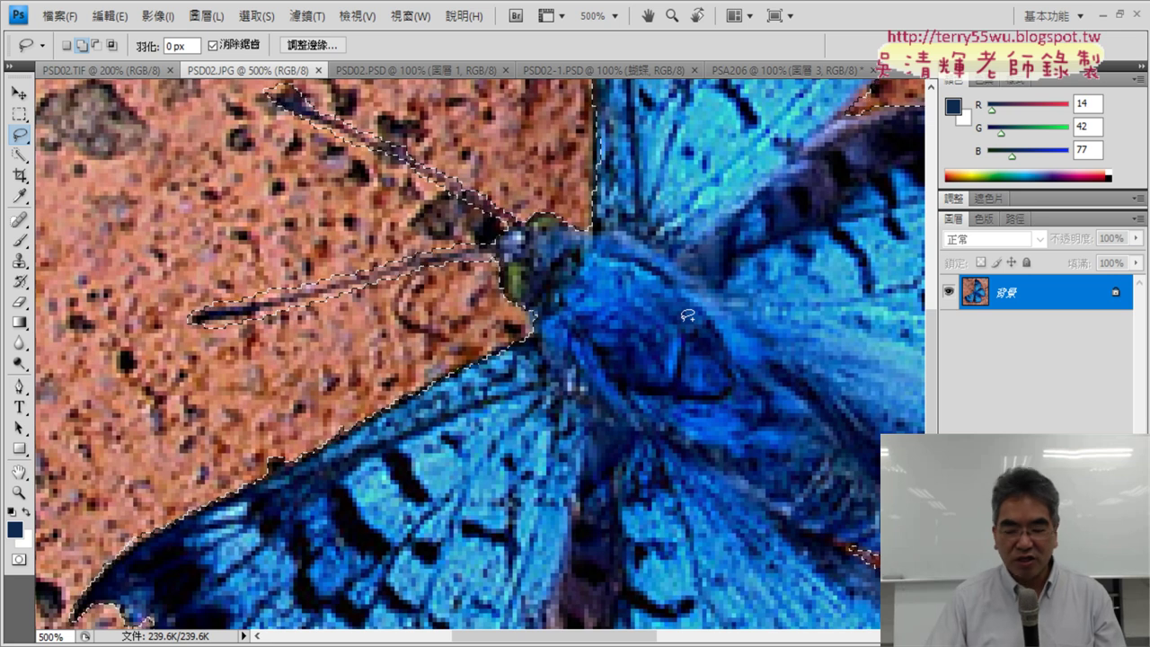
# - Zoom out to 100% to see the whole selected butterfly, then pick the Move tool
pyautogui.hotkey('ctrl', '-')
pyautogui.hotkey('ctrl', '-')
pyautogui.hotkey('ctrl', '-')
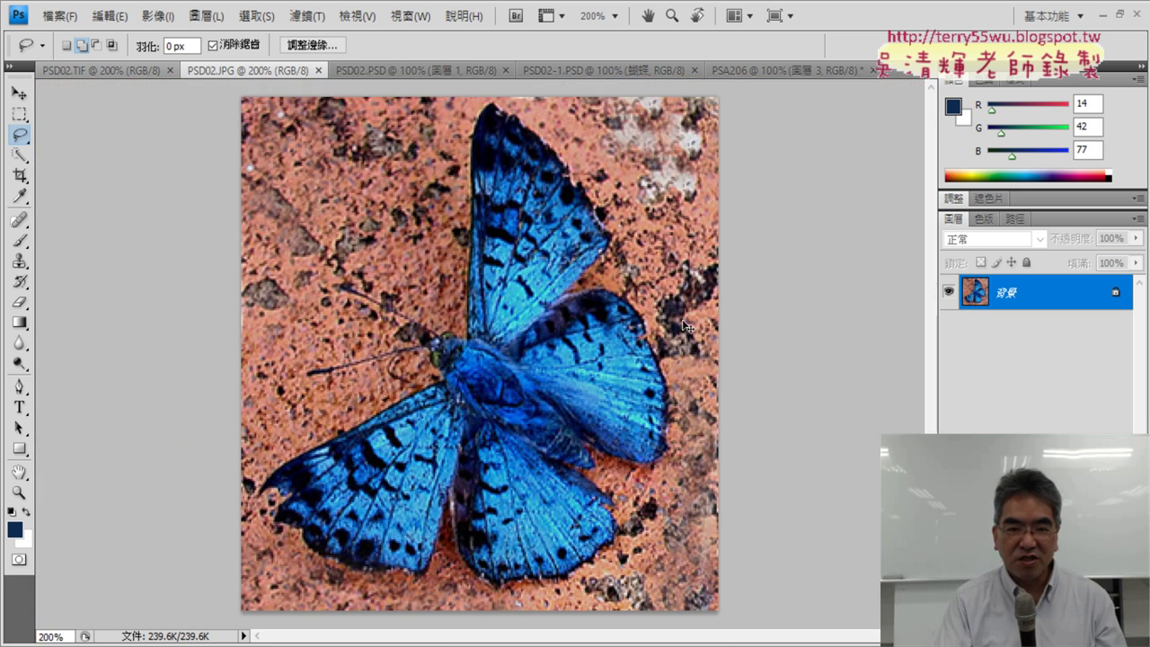
pyautogui.hotkey('ctrl', '-')
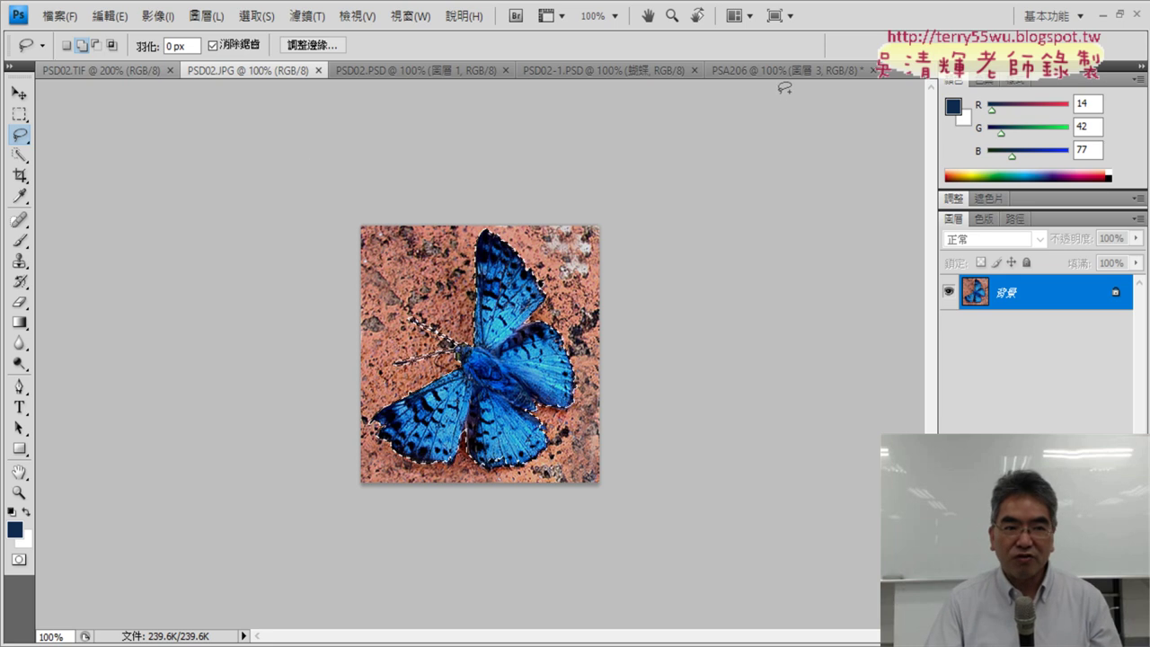
pyautogui.click(20, 95)
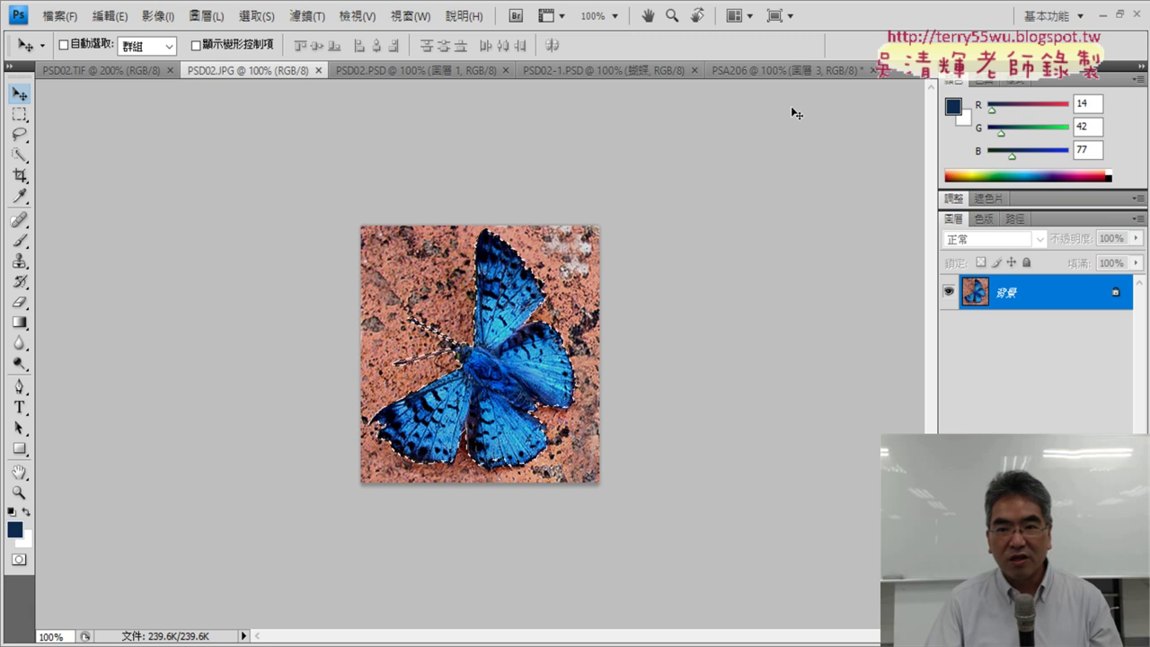
# - Paste the butterfly into PSA206 as 圖層 4 and move it above both calligraphy layers
pyautogui.click(786, 70)
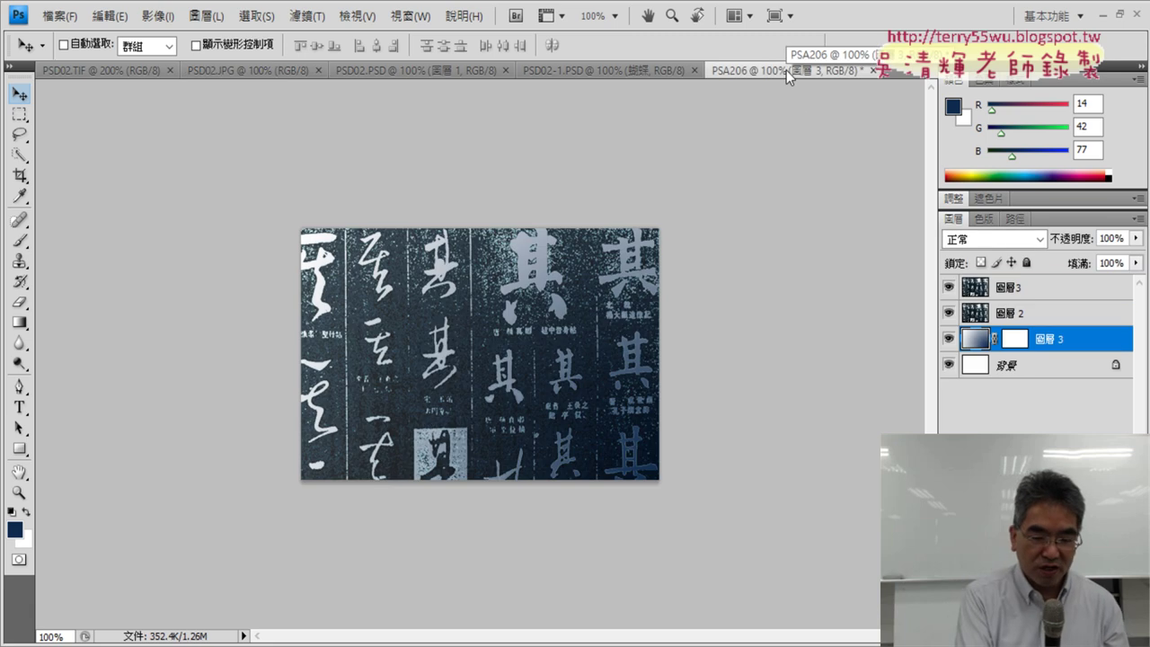
pyautogui.hotkey('ctrl', 'v')
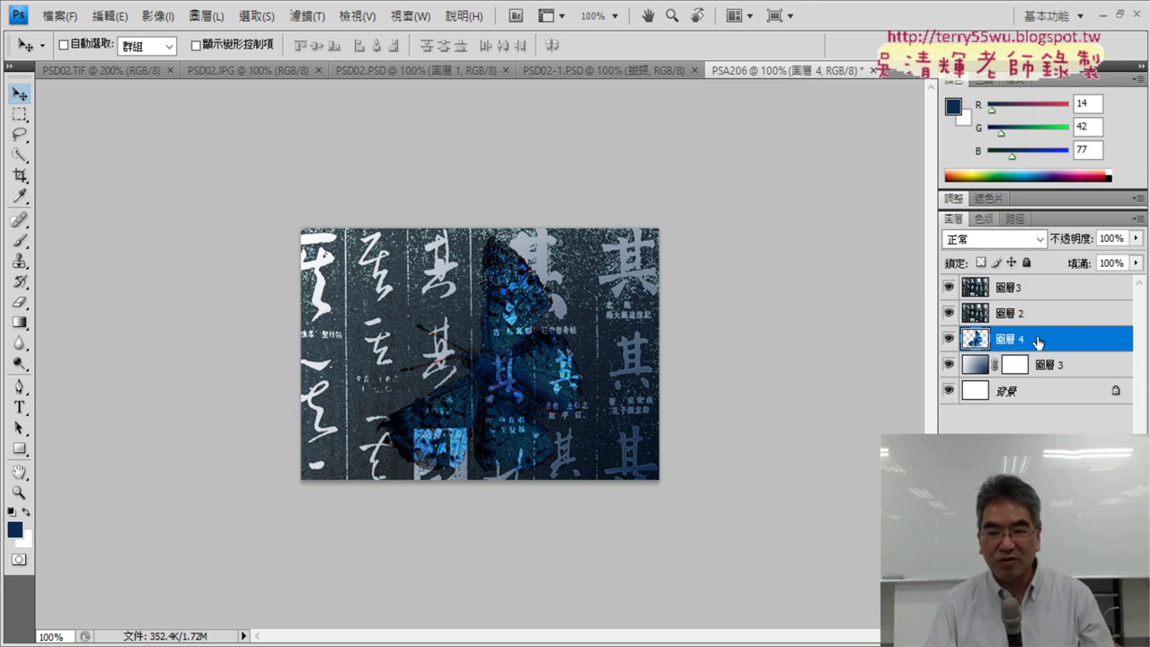
pyautogui.moveTo(1039, 341); pyautogui.dragTo(1041, 294)
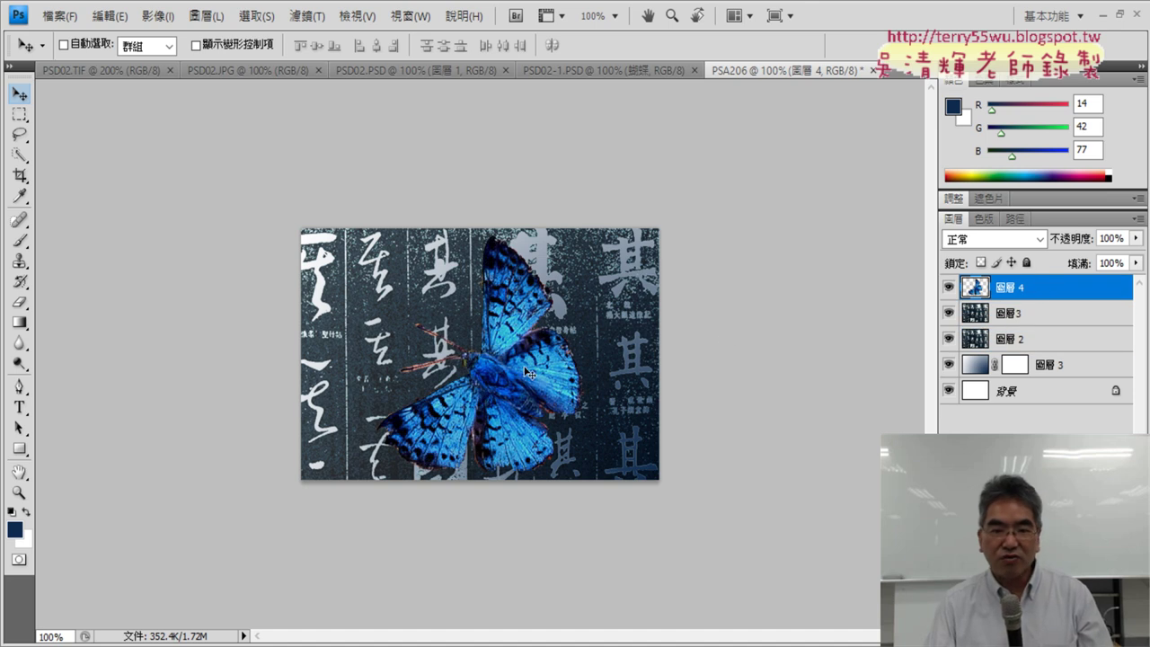
# - Flip the 圖層 4 butterfly horizontally via Edit > Transform, then check the PDF instructions
pyautogui.click(123, 22)
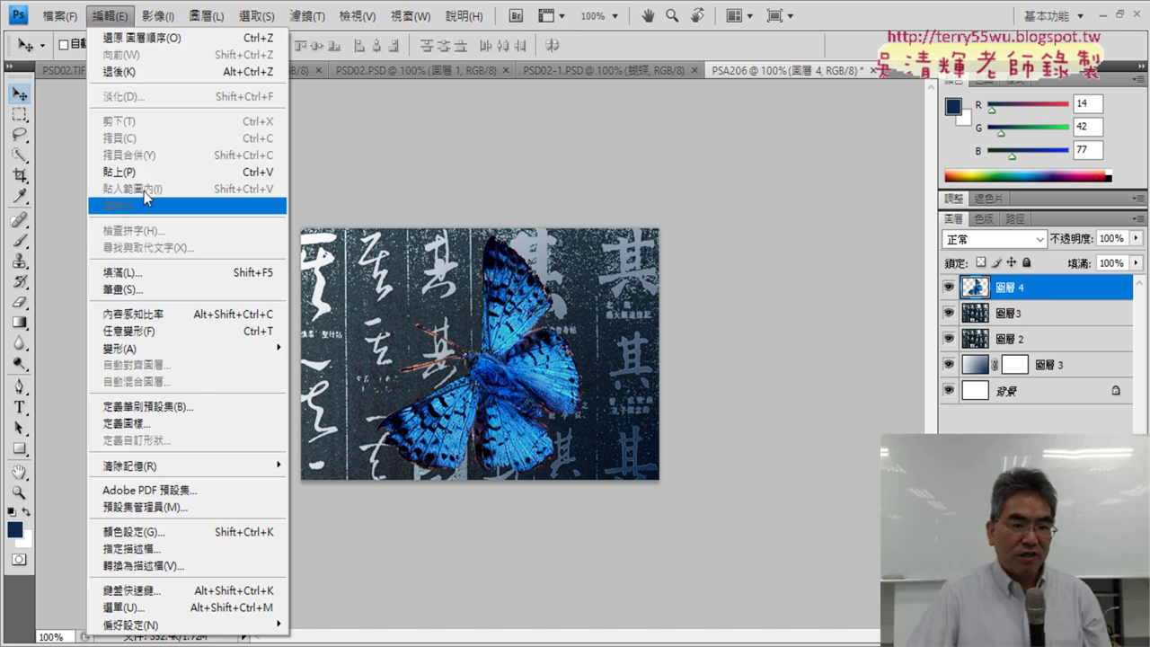
pyautogui.moveTo(126, 348)
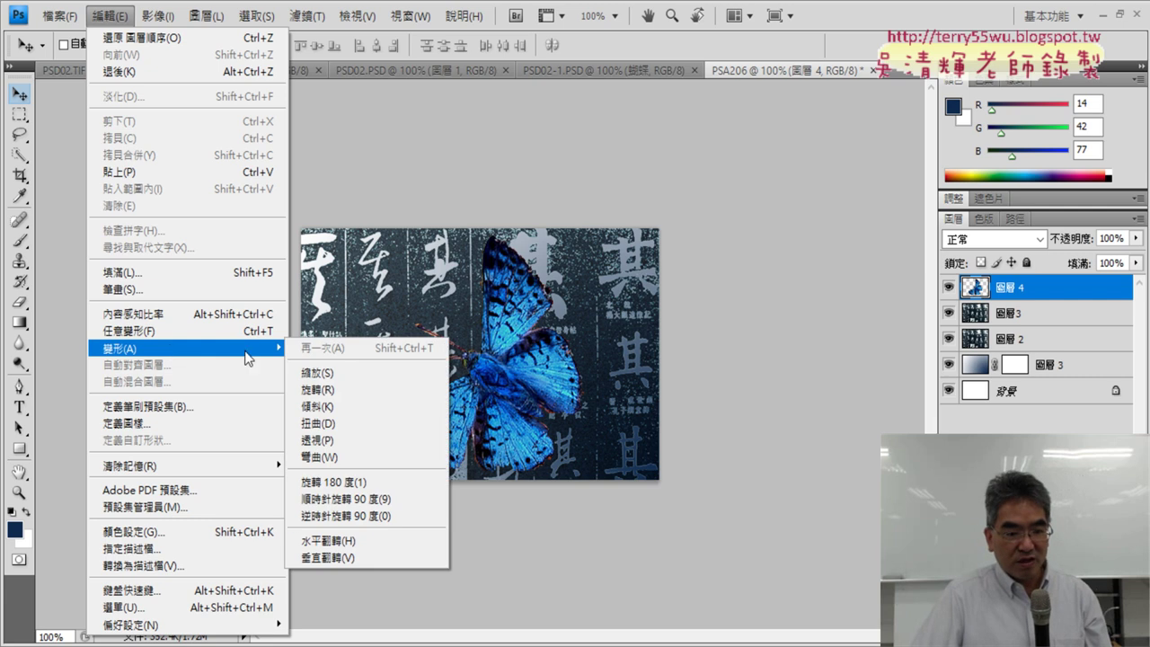
pyautogui.click(349, 543)
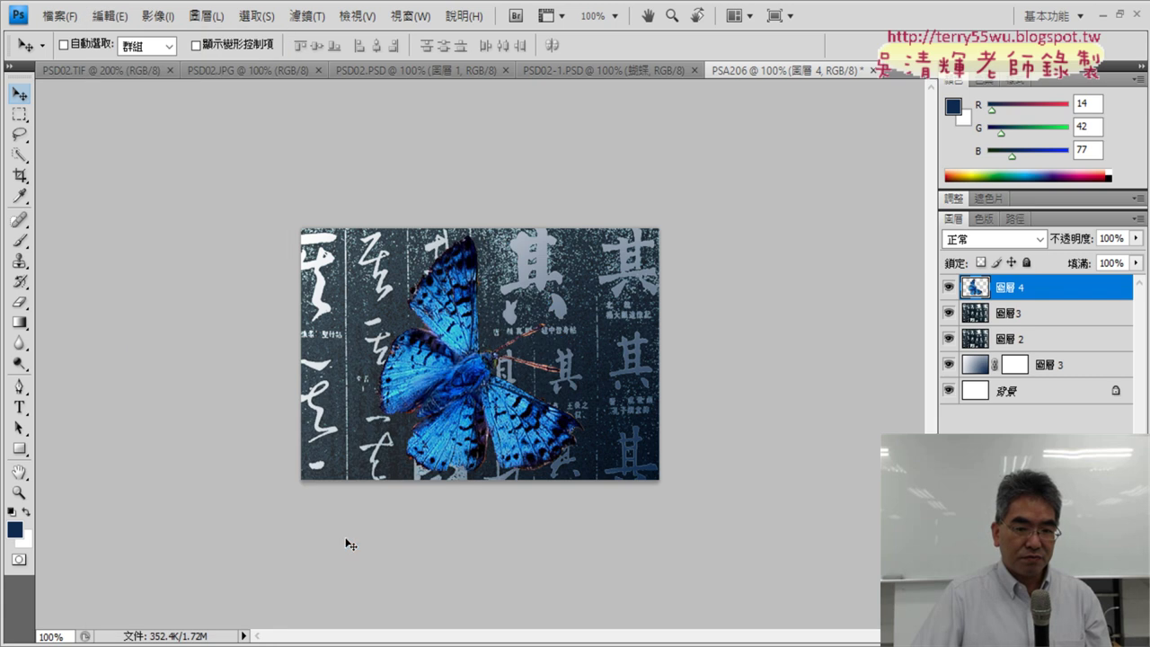
pyautogui.click(338, 639)
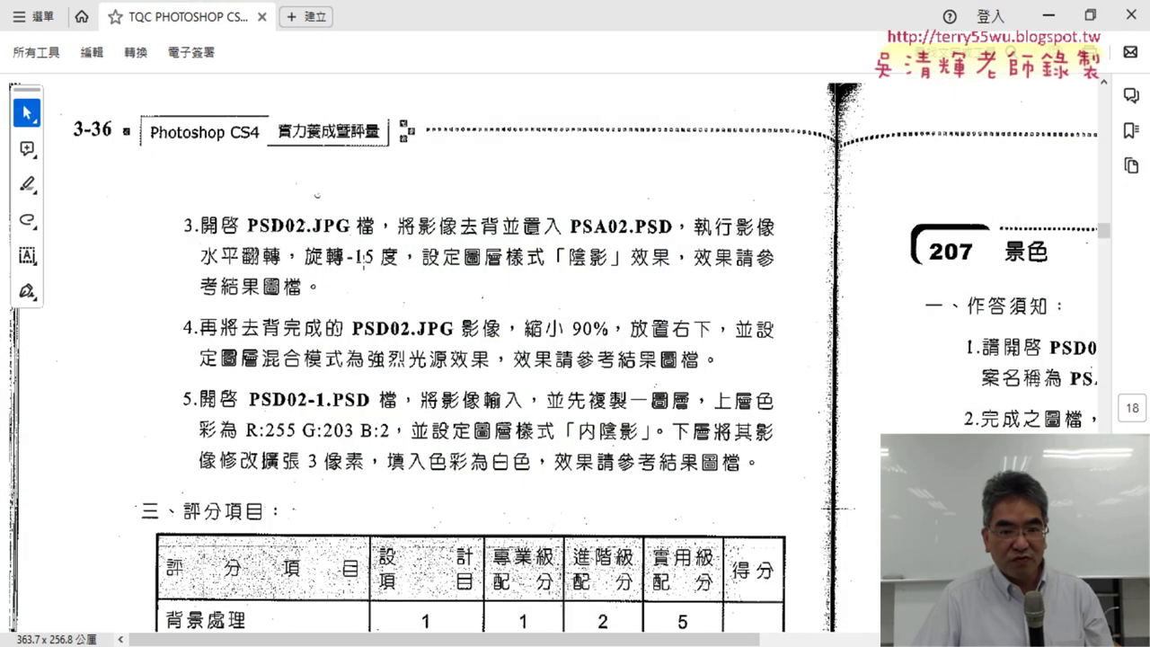
pyautogui.hotkey('alt', 'Tab')
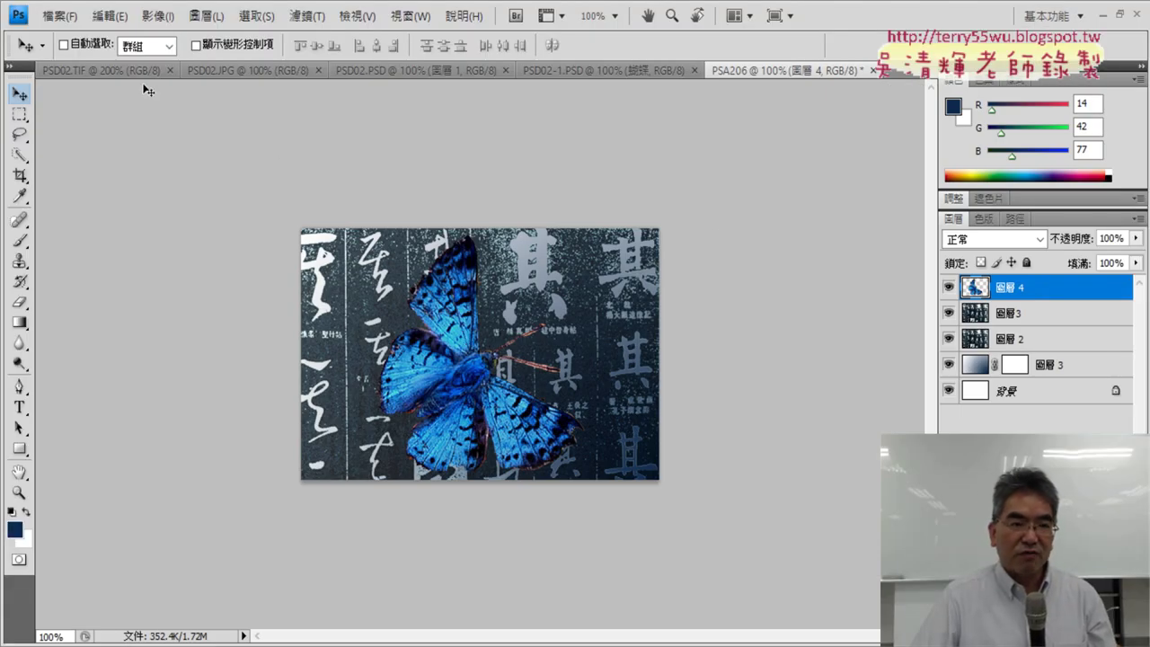
# - Start Free Transform on the butterfly and enter -15, then replace the rotation angle with 345
pyautogui.click(110, 15)
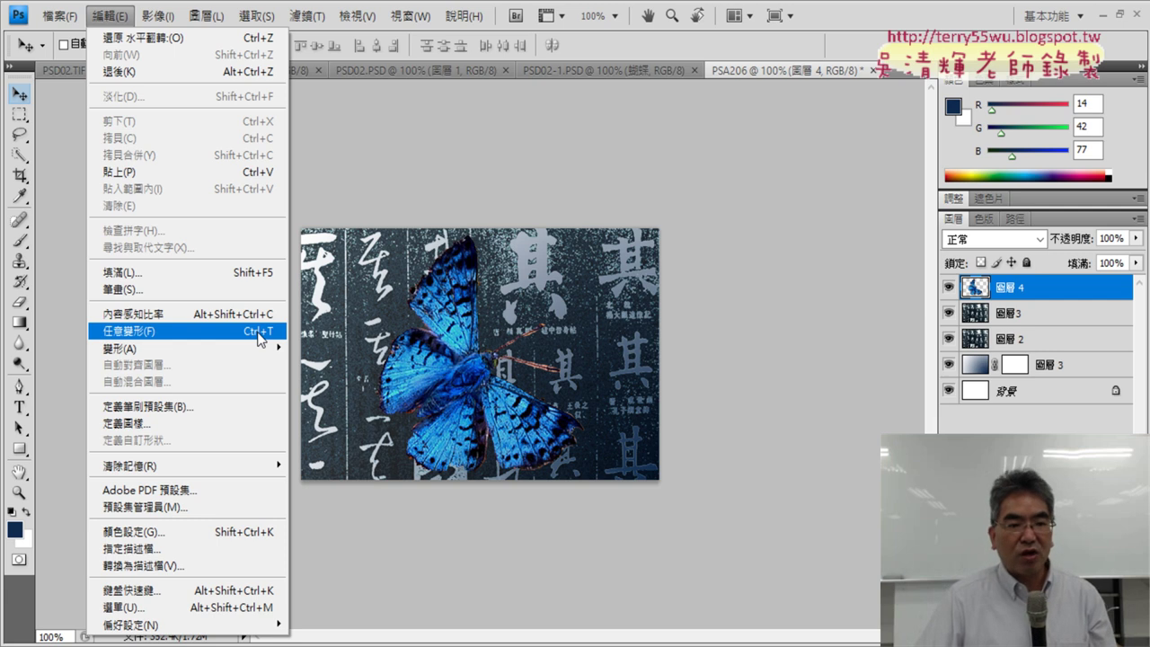
pyautogui.click(441, 158)
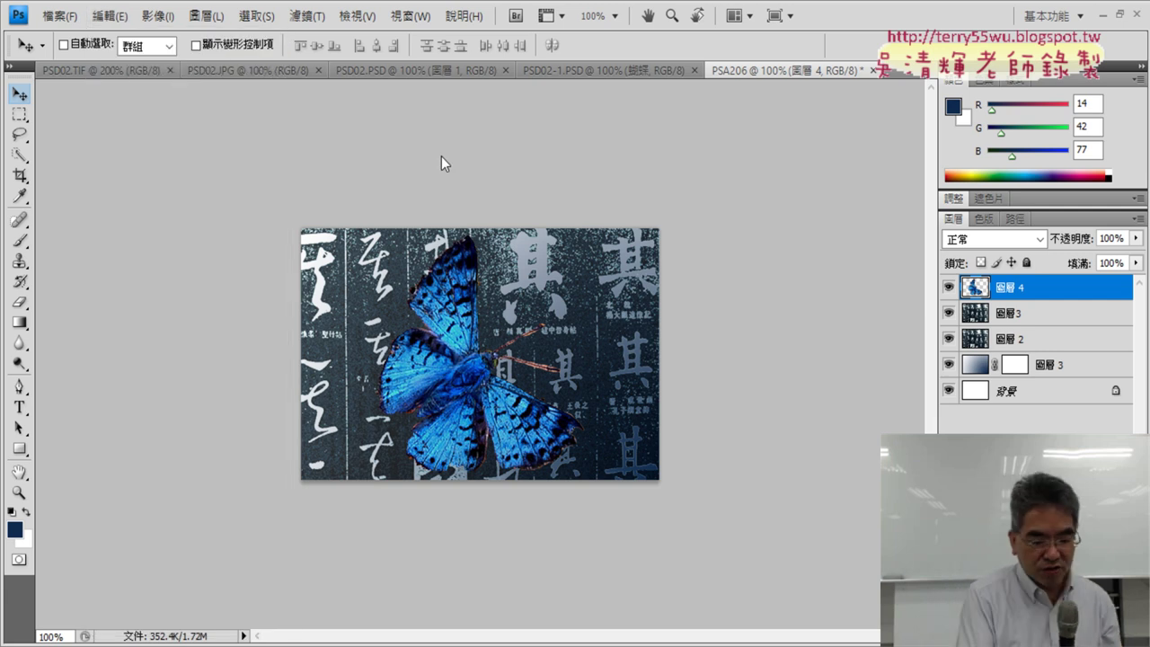
pyautogui.hotkey('ctrl', 't')
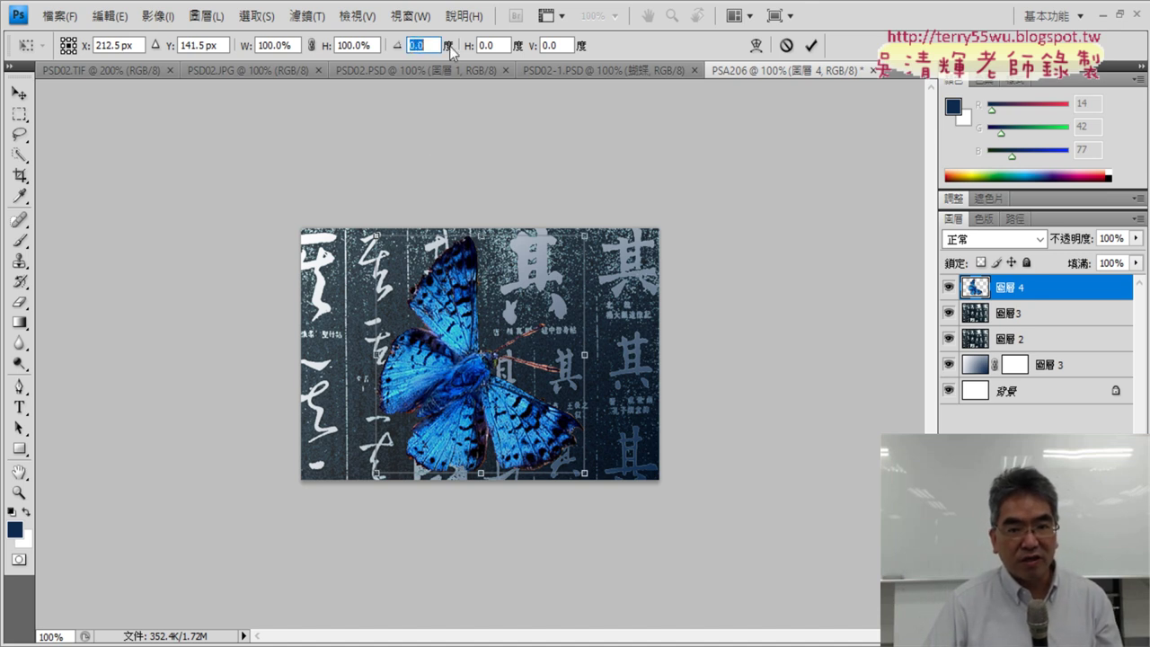
pyautogui.write('-1')
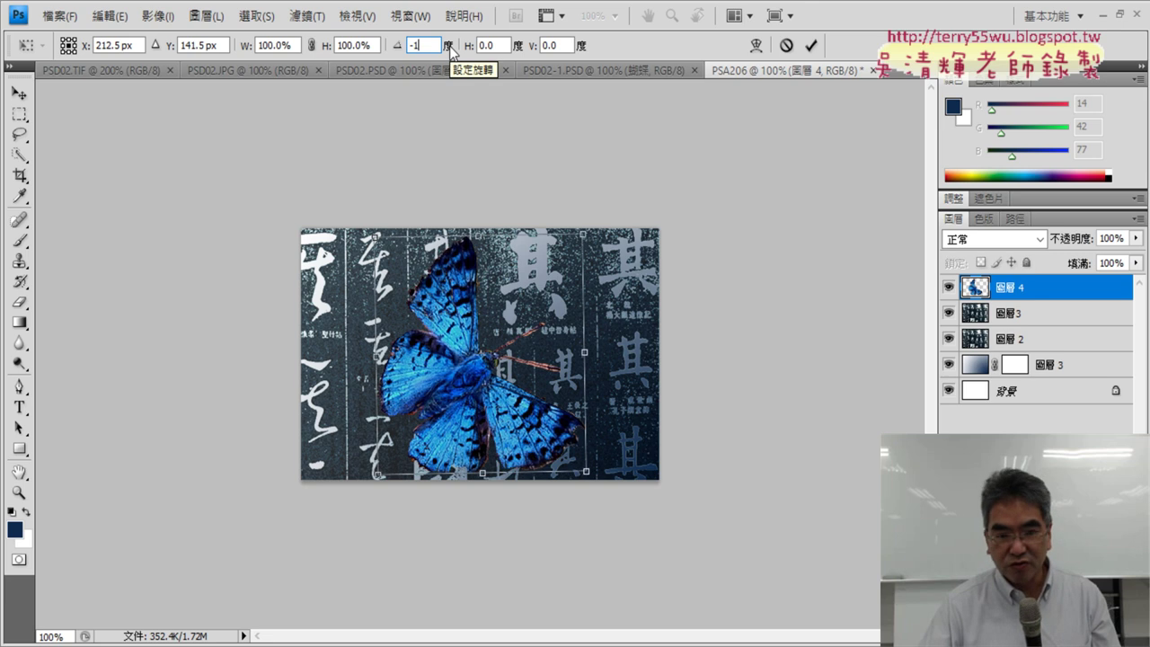
pyautogui.write('5')
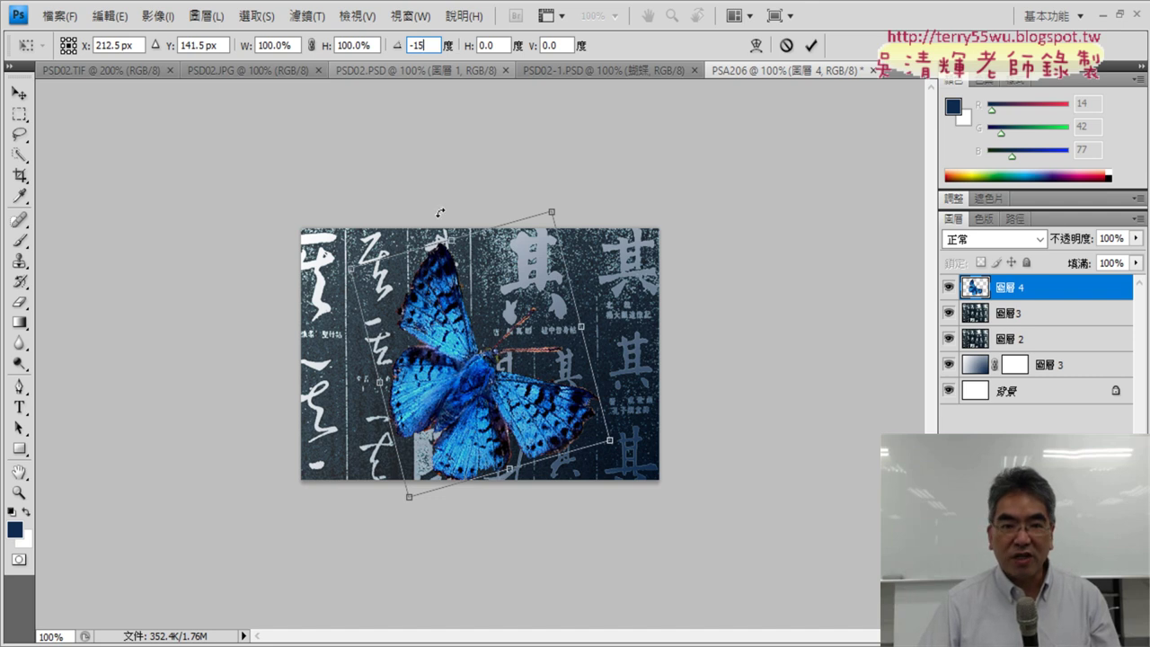
pyautogui.doubleClick(419, 47)
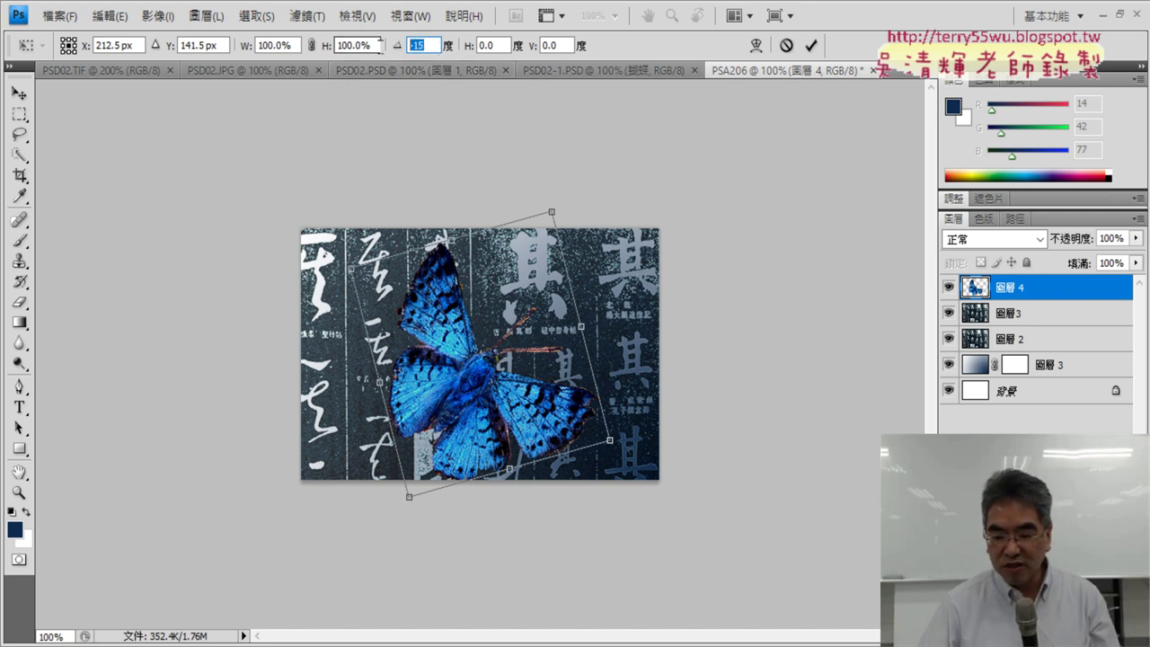
pyautogui.write('345')
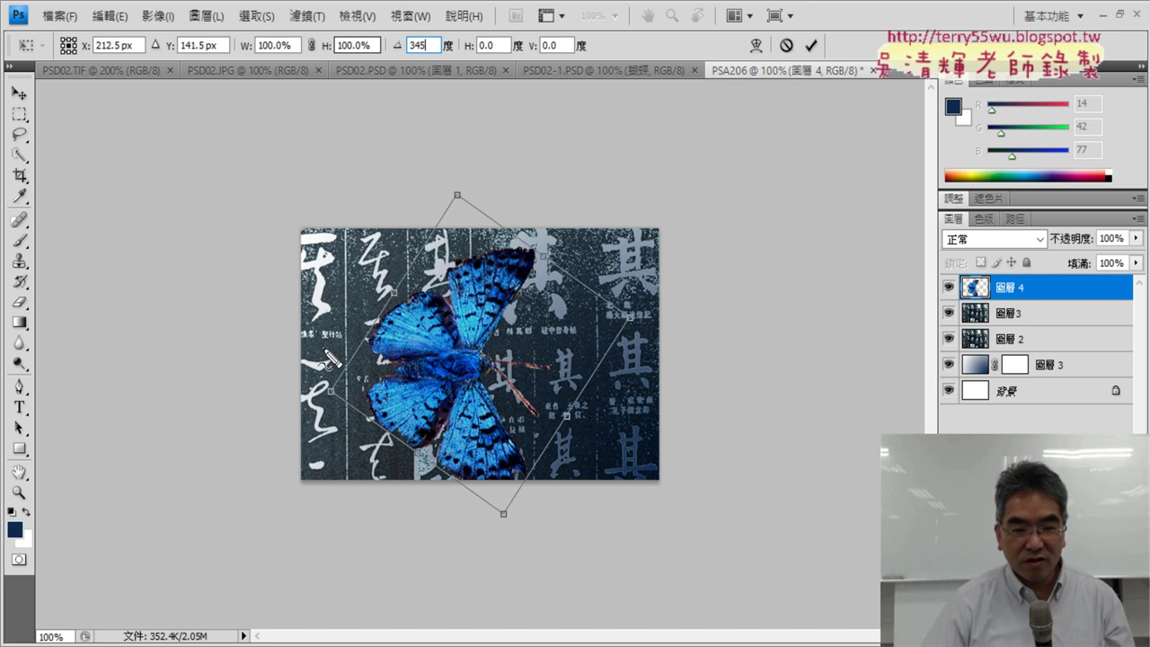
# - Drag around the butterfly's Free Transform box on the calligraphy canvas
pyautogui.moveTo(299, 349); pyautogui.dragTo(559, 349)
pyautogui.moveTo(338, 316); pyautogui.dragTo(402, 464)
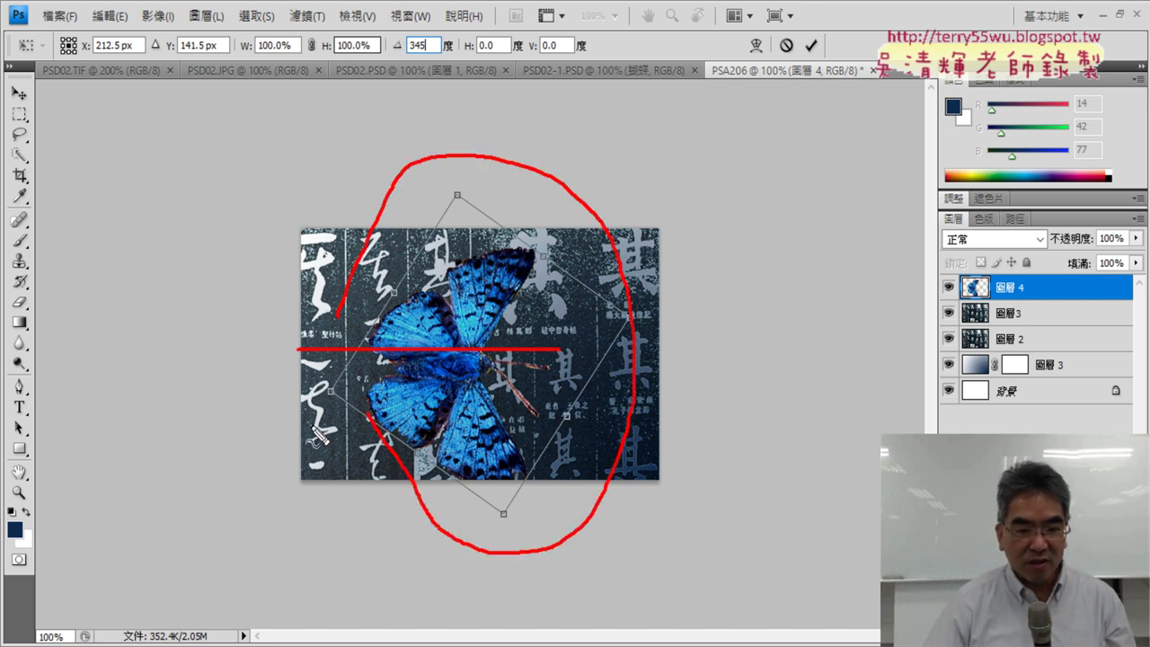
pyautogui.moveTo(310, 424); pyautogui.dragTo(476, 349)
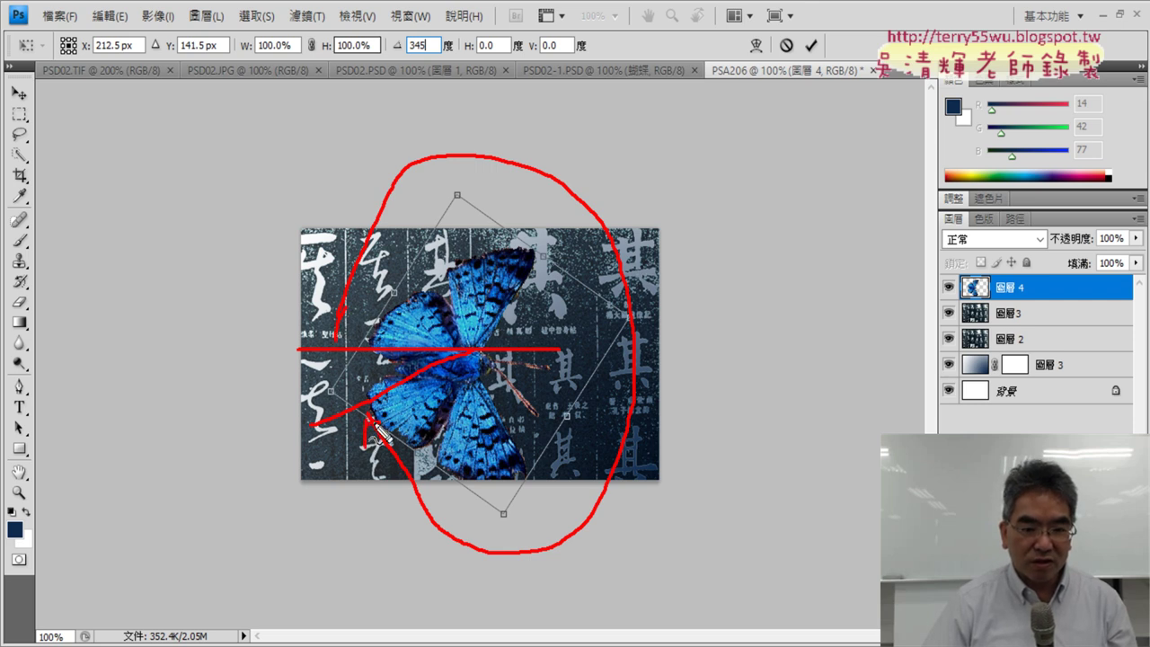
pyautogui.moveTo(370, 454); pyautogui.dragTo(396, 423)
pyautogui.moveTo(343, 356)
pyautogui.mouseDown()
pyautogui.moveTo(340, 378)
pyautogui.moveTo(340, 367)
pyautogui.mouseUp()
pyautogui.moveTo(246, 391); pyautogui.dragTo(273, 392)
pyautogui.moveTo(286, 383)
pyautogui.mouseDown()
pyautogui.moveTo(288, 406)
pyautogui.moveTo(313, 388)
pyautogui.mouseUp()
pyautogui.moveTo(656, 292)
pyautogui.mouseDown()
pyautogui.moveTo(678, 310)
pyautogui.moveTo(665, 322)
pyautogui.moveTo(716, 313)
pyautogui.moveTo(709, 324)
pyautogui.moveTo(734, 308)
pyautogui.moveTo(725, 283)
pyautogui.moveTo(719, 315)
pyautogui.mouseUp()
# - Undo the last drag, adjust further, and submit 345°, triggering the -180 to 180 angle warning
pyautogui.hotkey('ctrl', 'z')
pyautogui.moveTo(725, 285); pyautogui.dragTo(735, 282)
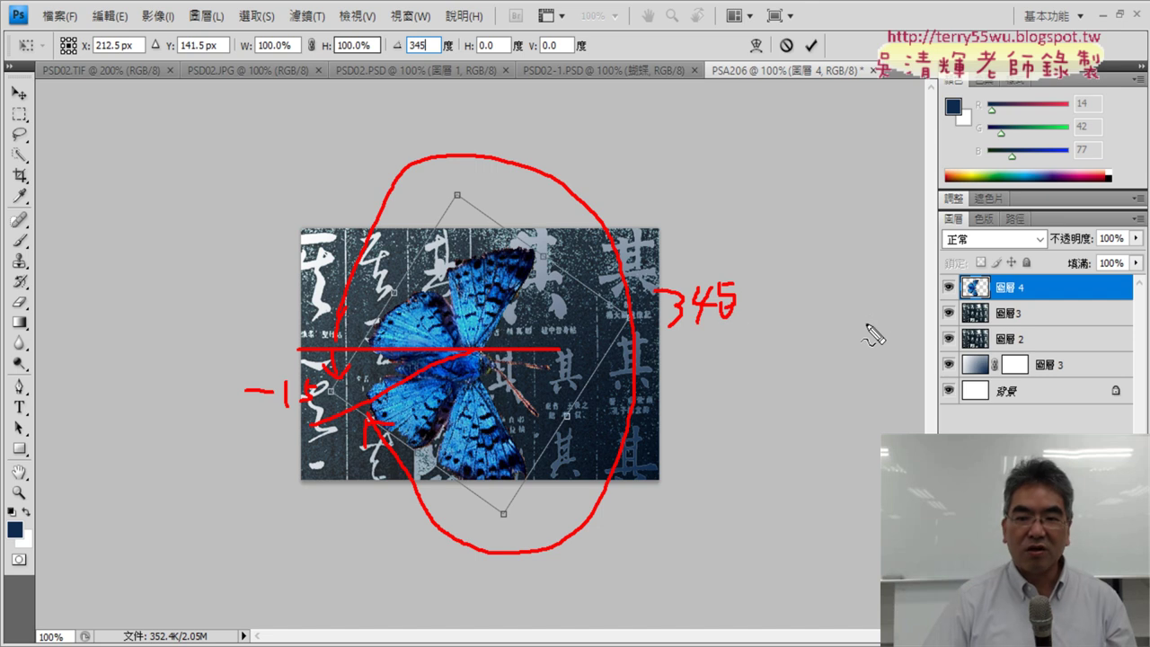
pyautogui.moveTo(653, 350); pyautogui.dragTo(794, 343)
pyautogui.moveTo(634, 309)
pyautogui.mouseDown()
pyautogui.moveTo(665, 309)
pyautogui.moveTo(649, 342)
pyautogui.mouseUp()
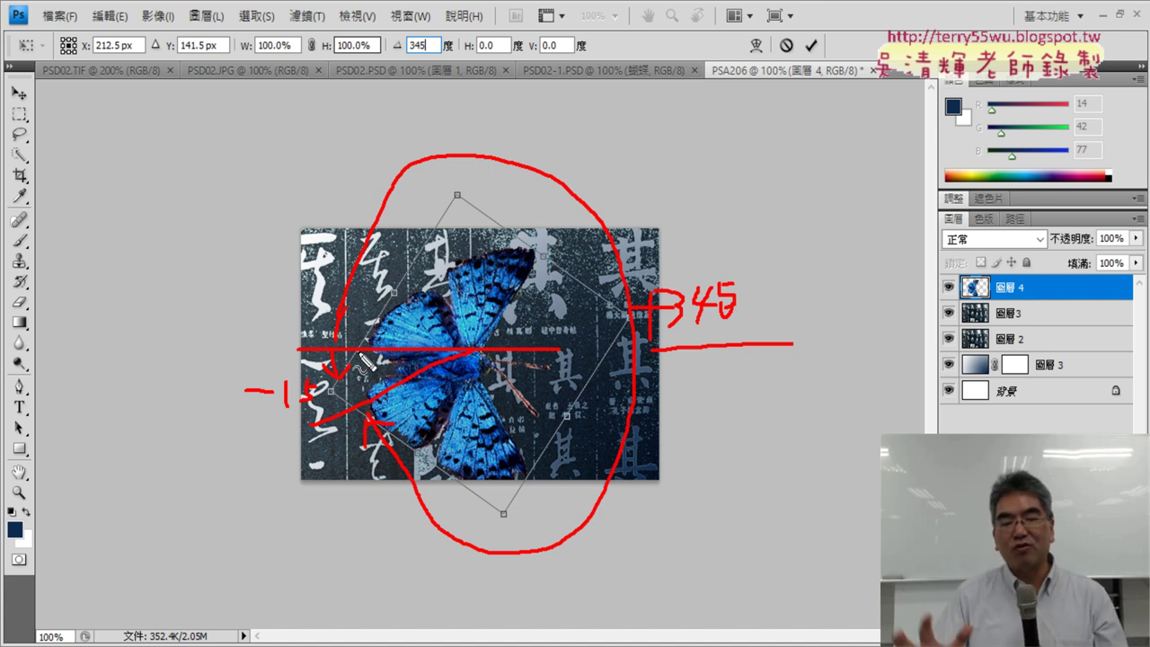
pyautogui.press('Escape')
pyautogui.press('Return')
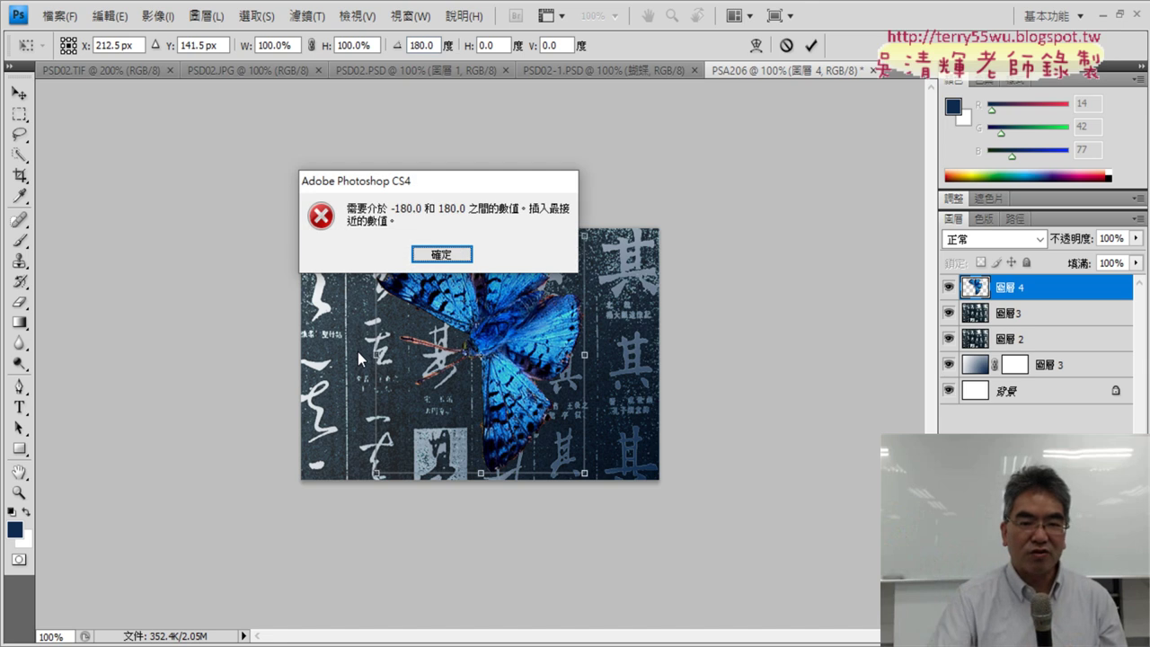
# - Dismiss the angle warning, commit the flip, then rotate the butterfly -15° and commit
pyautogui.click(444, 255)
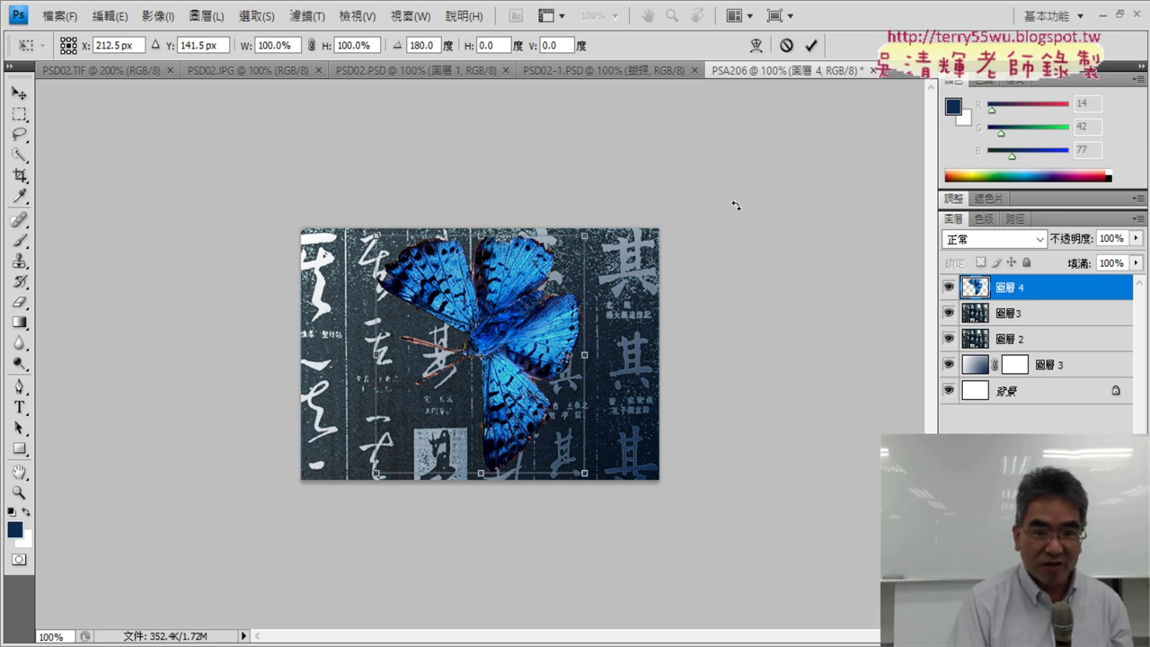
pyautogui.click(812, 46)
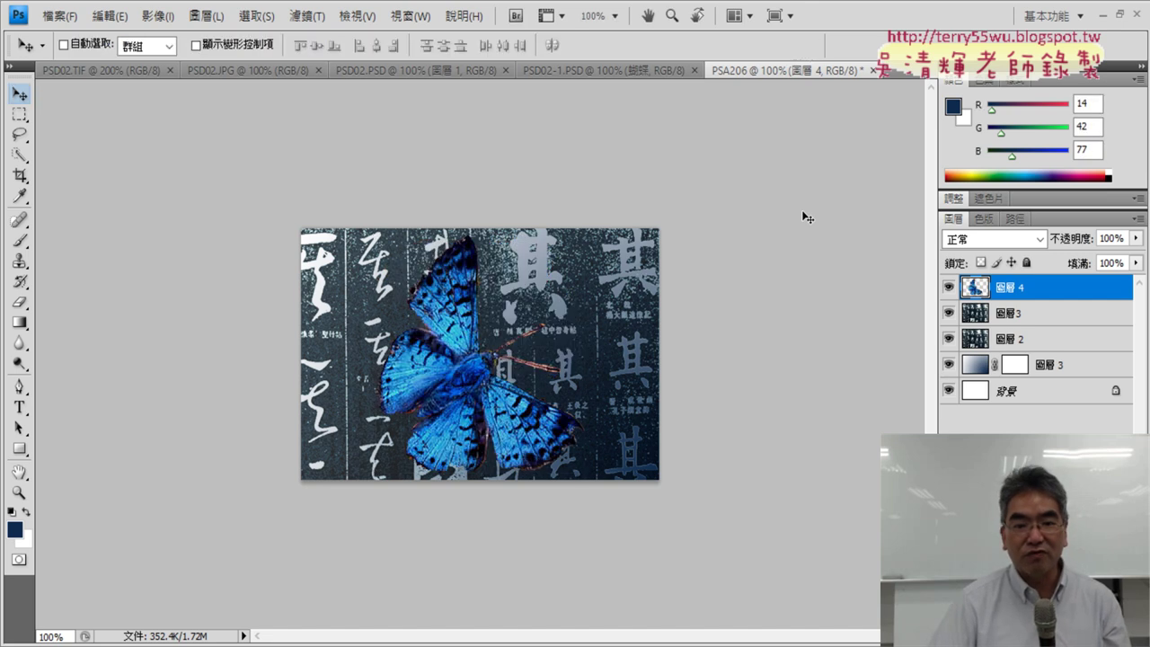
pyautogui.hotkey('ctrl', 't')
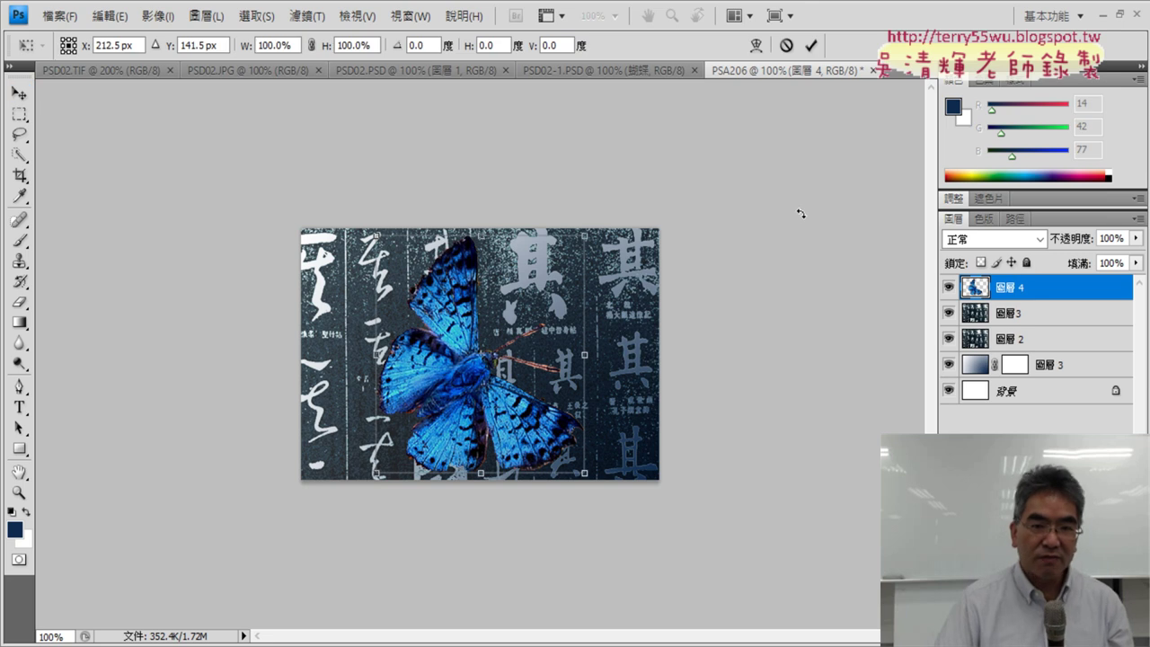
pyautogui.write('-15')
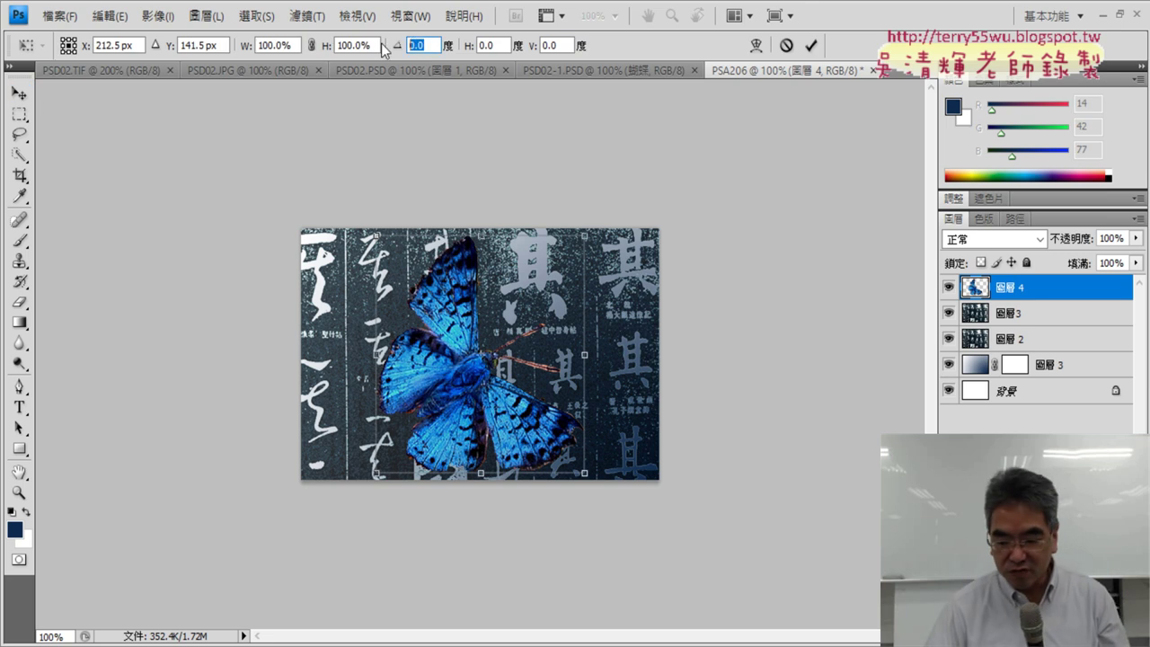
pyautogui.press('Return')
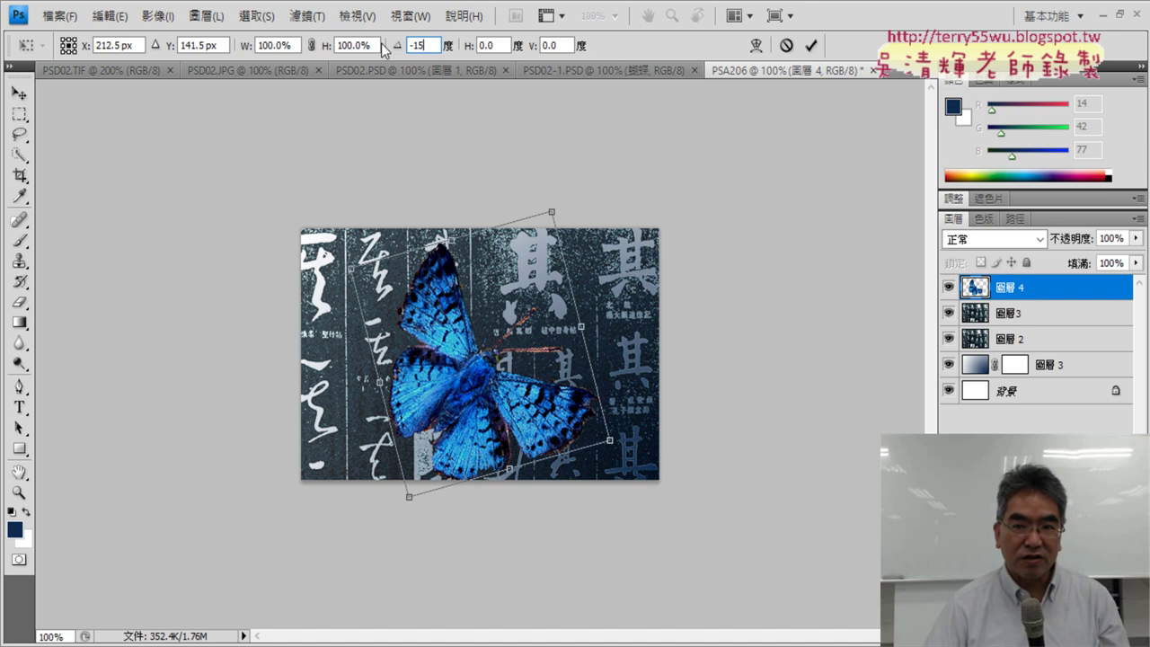
pyautogui.click(813, 46)
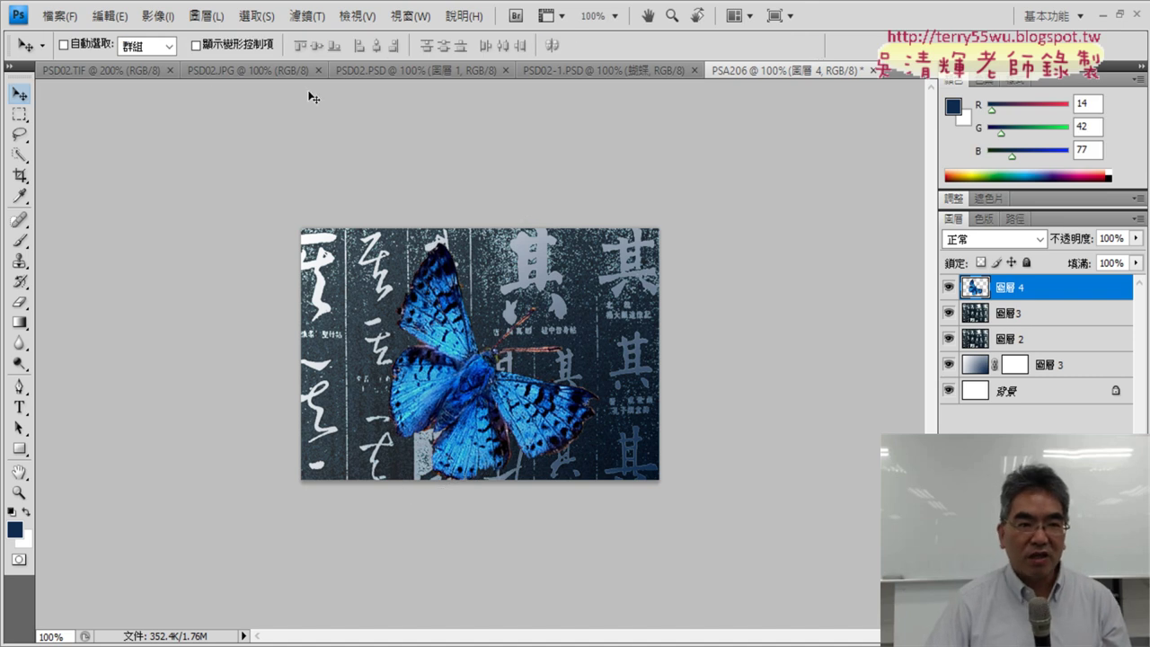
# - Compare with the PSD02.TIF reference and drag the butterfly left across the calligraphy
pyautogui.click(105, 71)
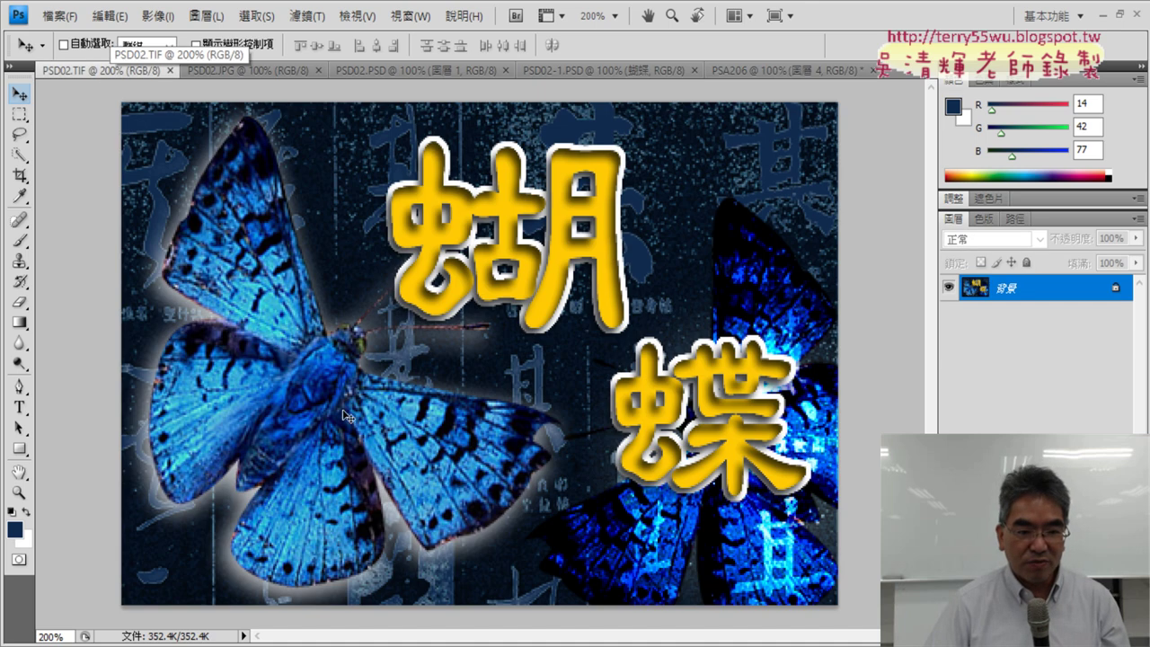
pyautogui.click(814, 69)
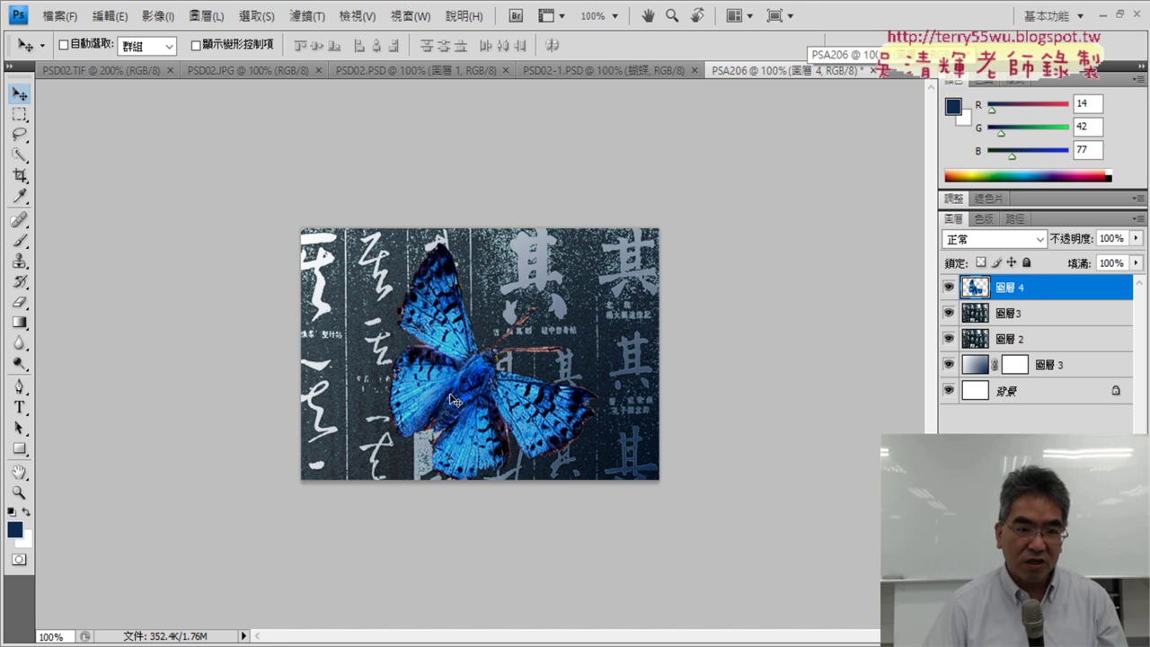
pyautogui.moveTo(454, 401); pyautogui.dragTo(372, 386)
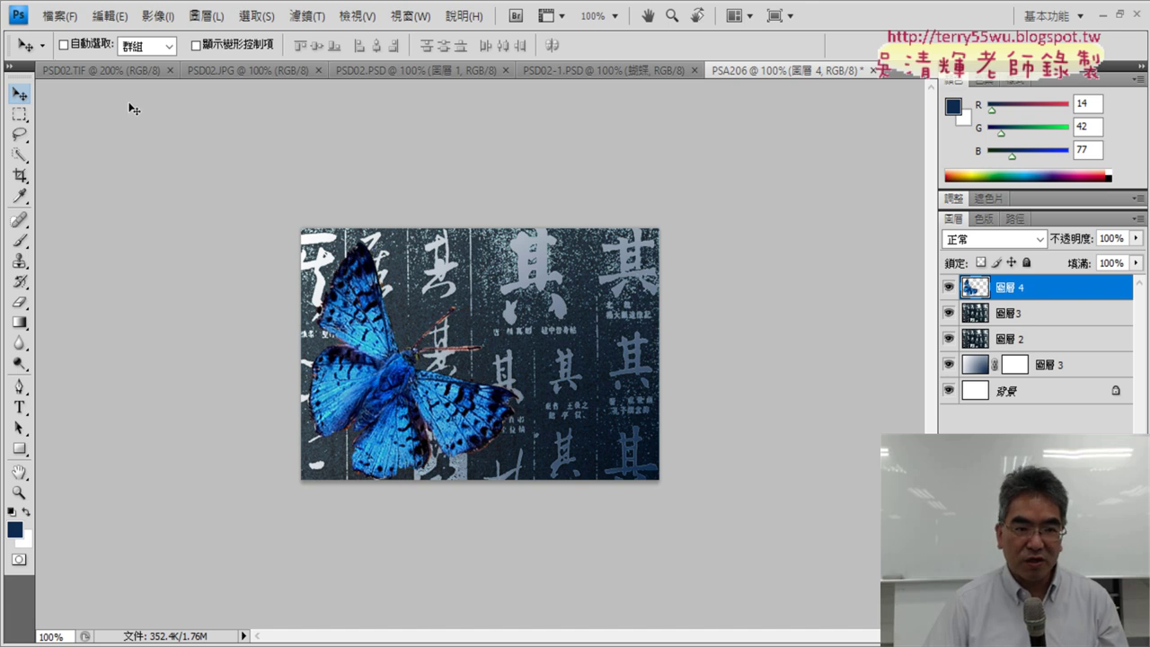
# - View the reference at 100%, then nudge the butterfly into position with a small drag and arrow keys
pyautogui.click(107, 74)
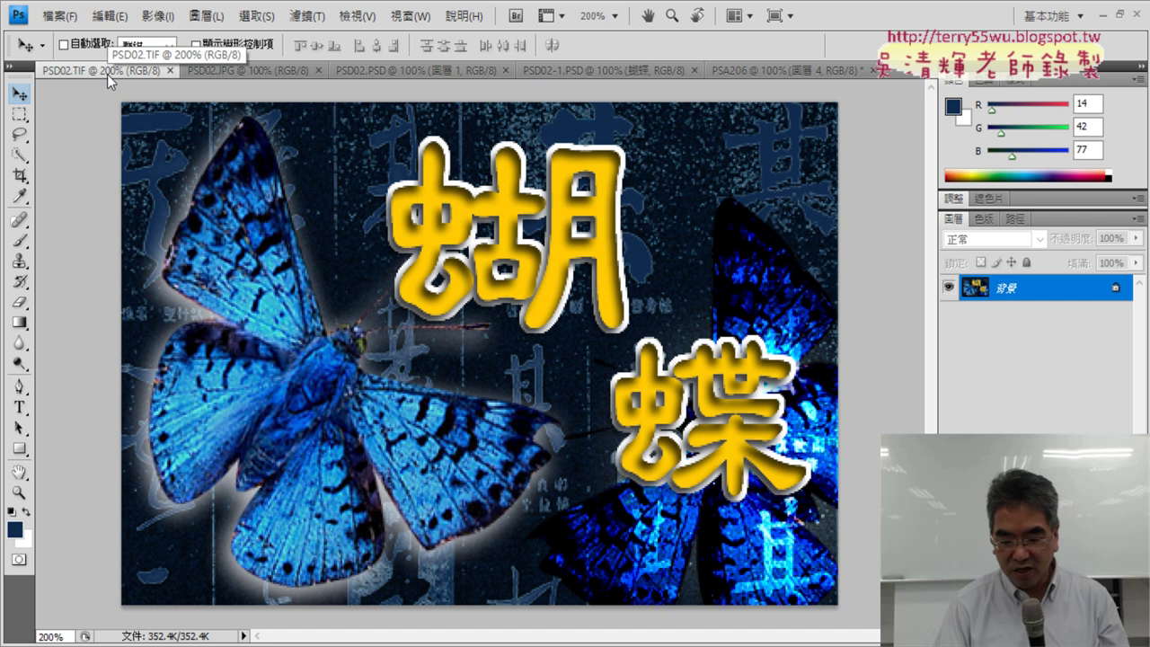
pyautogui.hotkey('ctrl', '-')
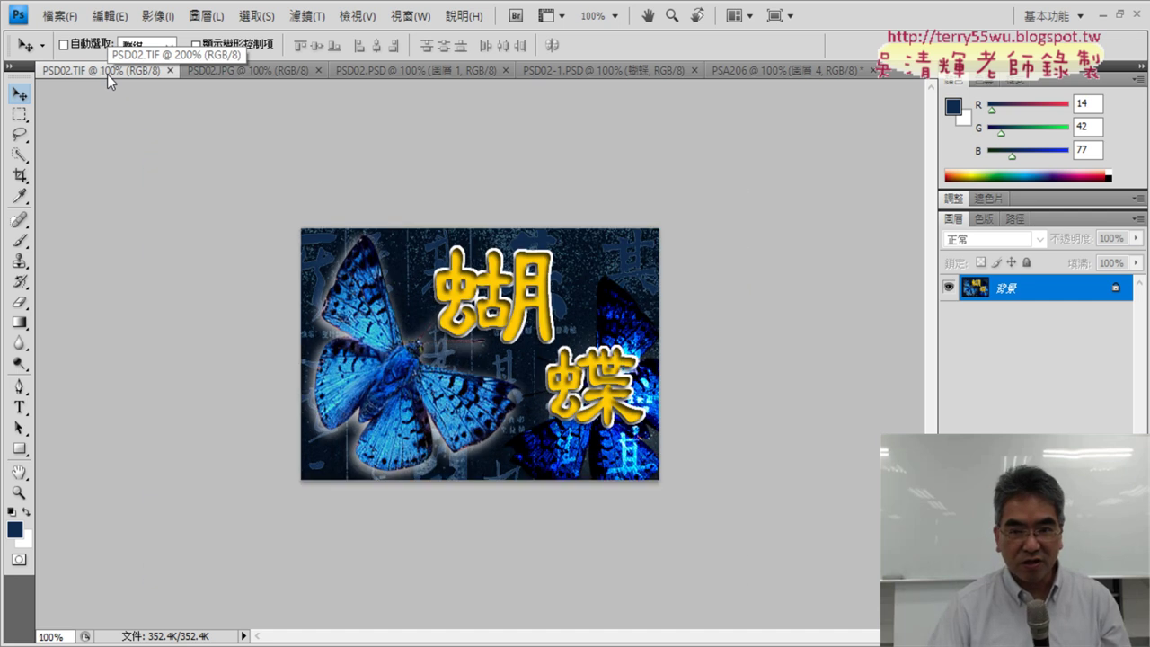
pyautogui.click(774, 72)
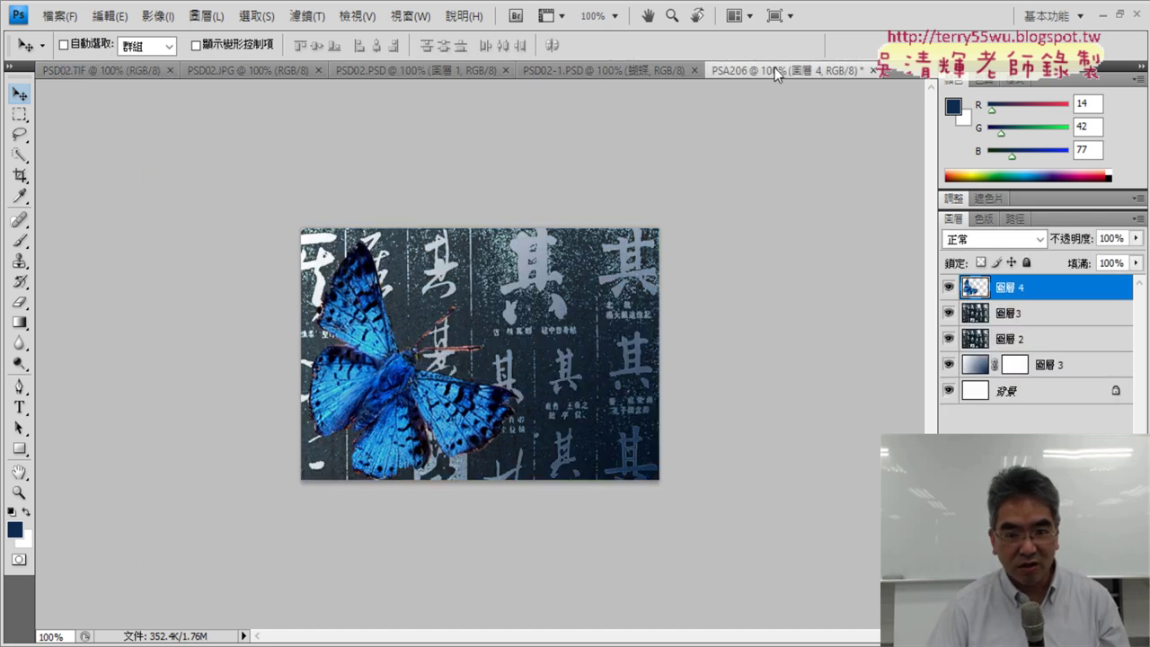
pyautogui.click(103, 73)
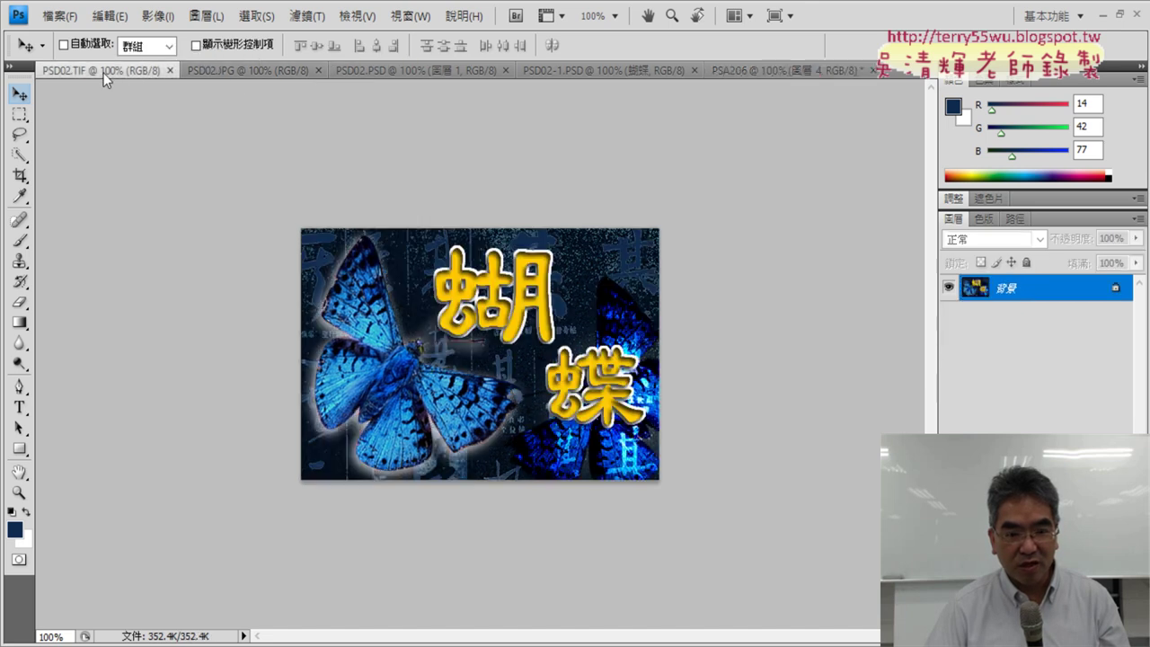
pyautogui.click(773, 73)
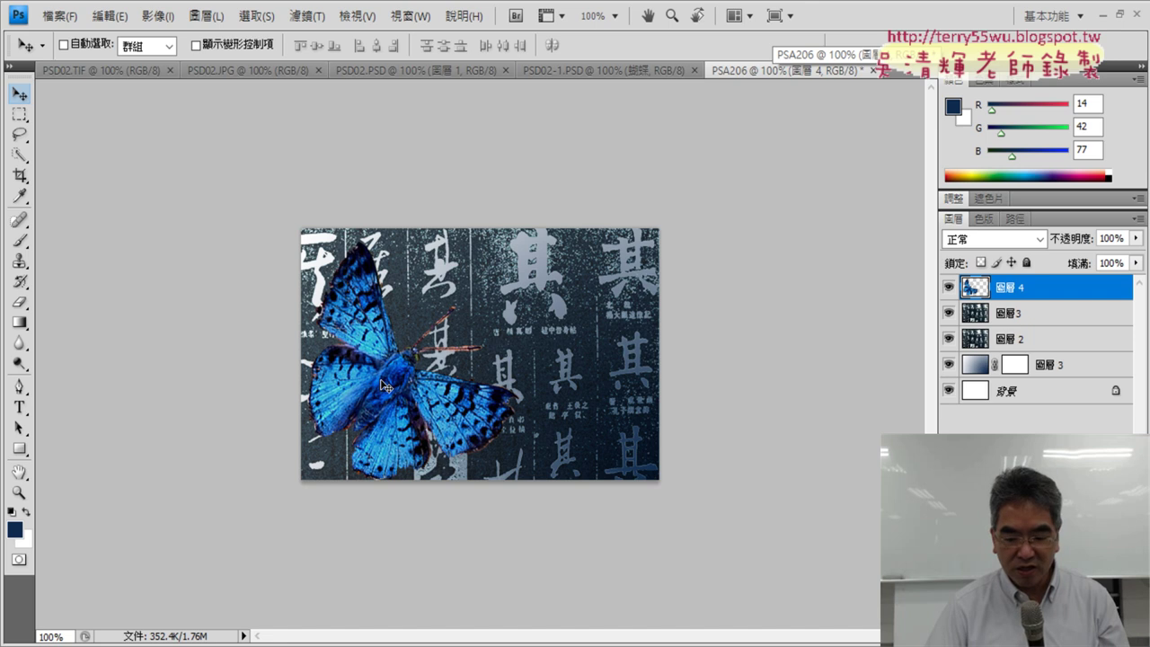
pyautogui.moveTo(388, 384); pyautogui.dragTo(385, 384)
pyautogui.press('Up')
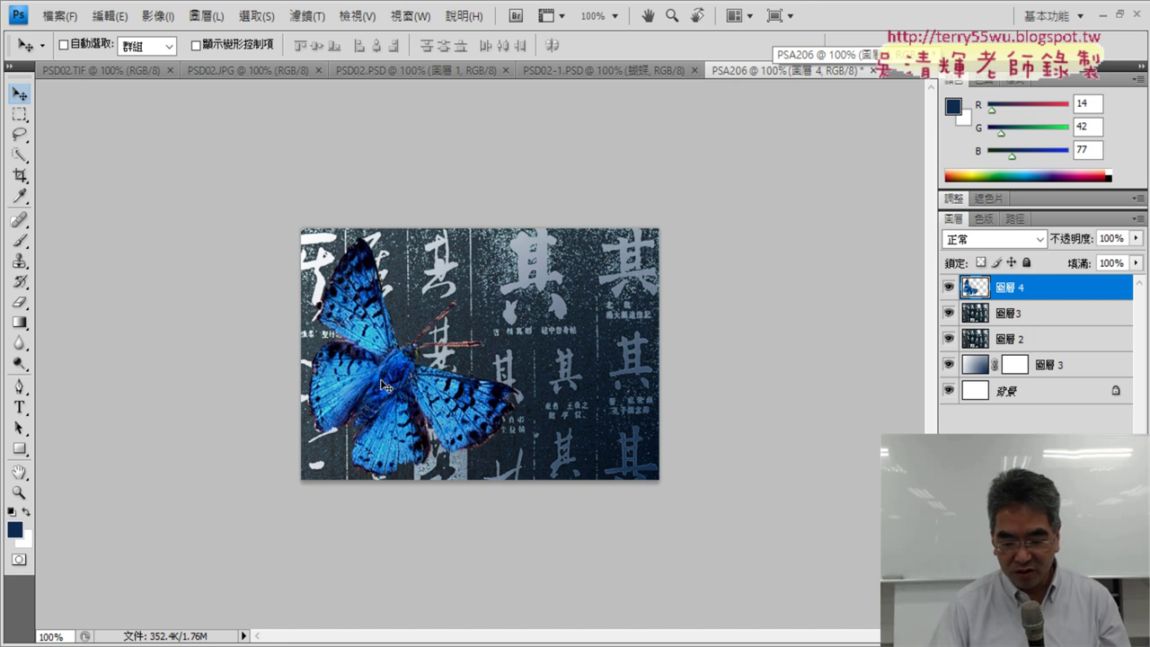
pyautogui.press('Down')
pyautogui.press('Down')
pyautogui.press('Down')
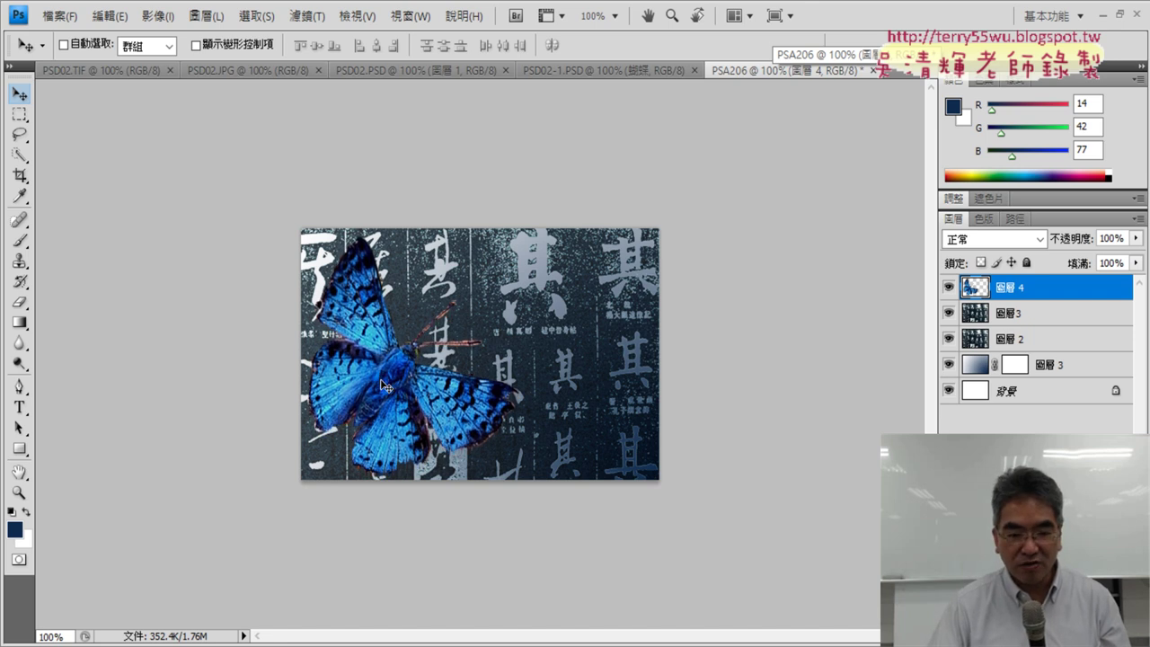
pyautogui.press('Down')
pyautogui.press('Down')
pyautogui.press('Down')
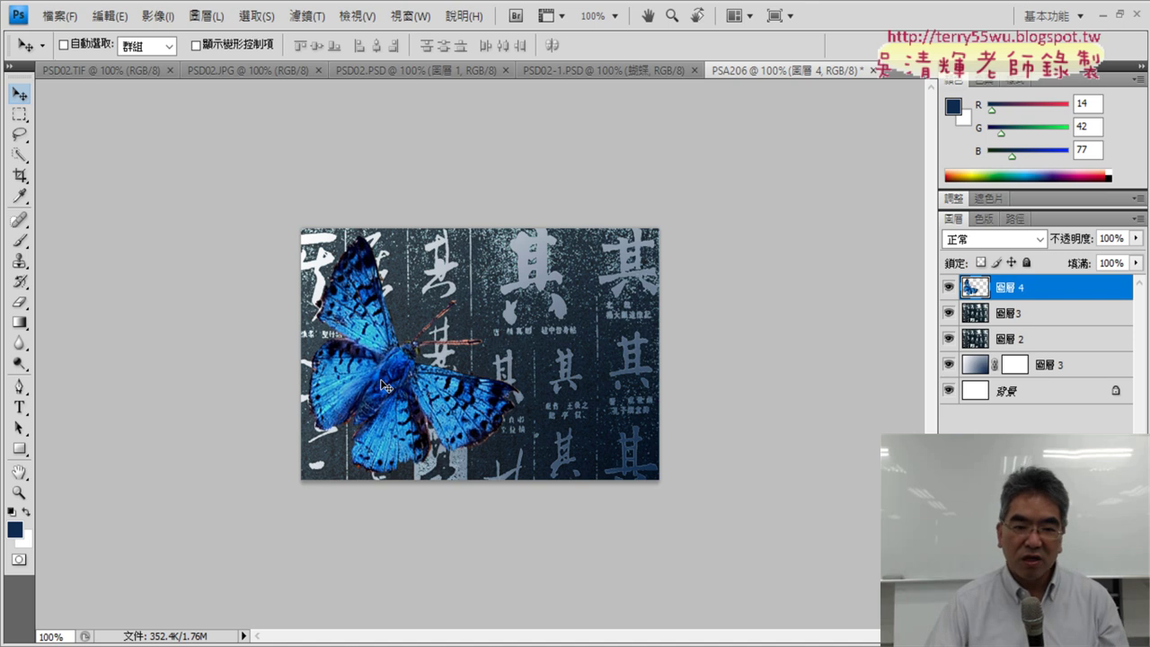
# - Recheck PSD02.TIF, shift the butterfly a few pixels, and verify against the exam PDF
pyautogui.click(91, 71)
pyautogui.click(770, 71)
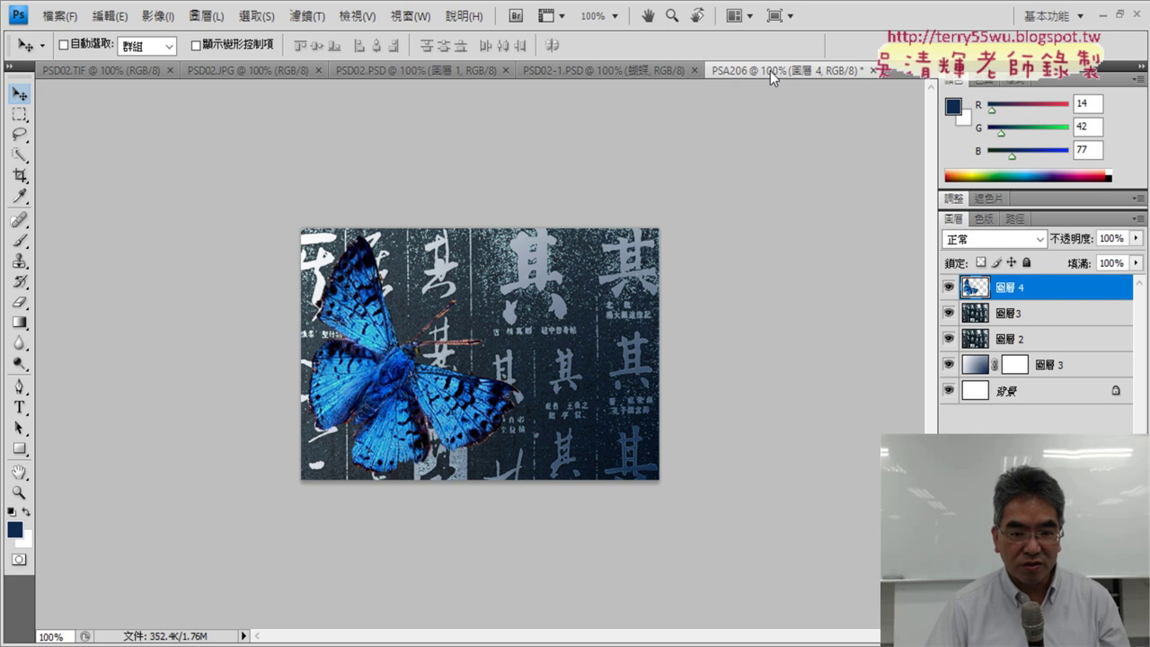
pyautogui.click(84, 70)
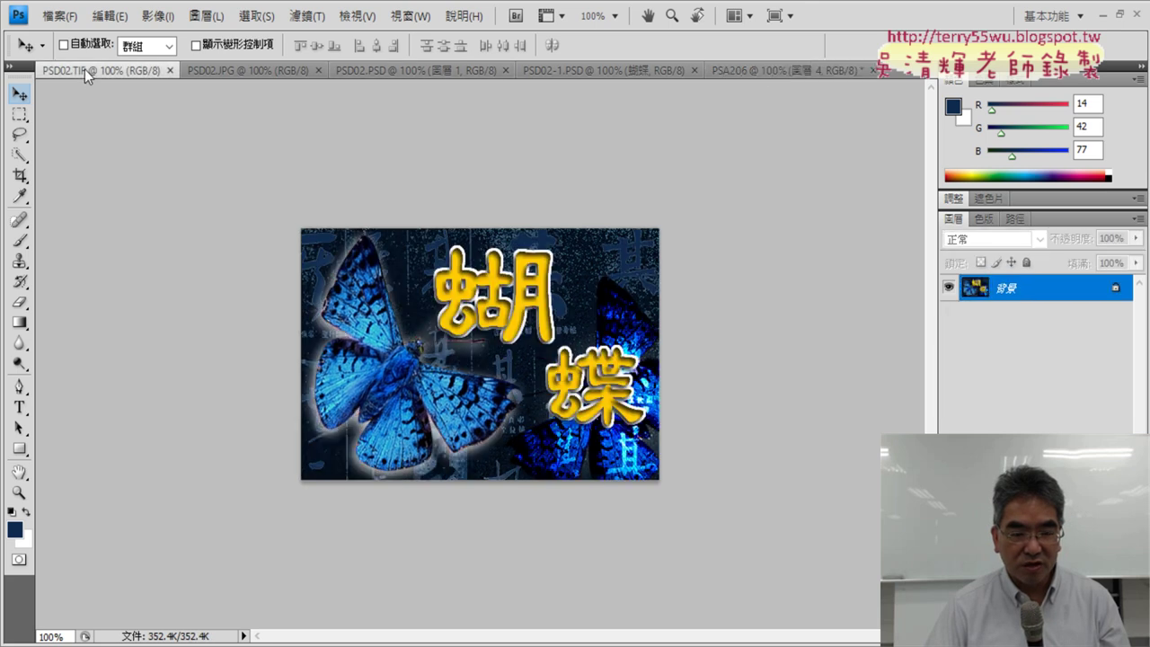
pyautogui.click(755, 71)
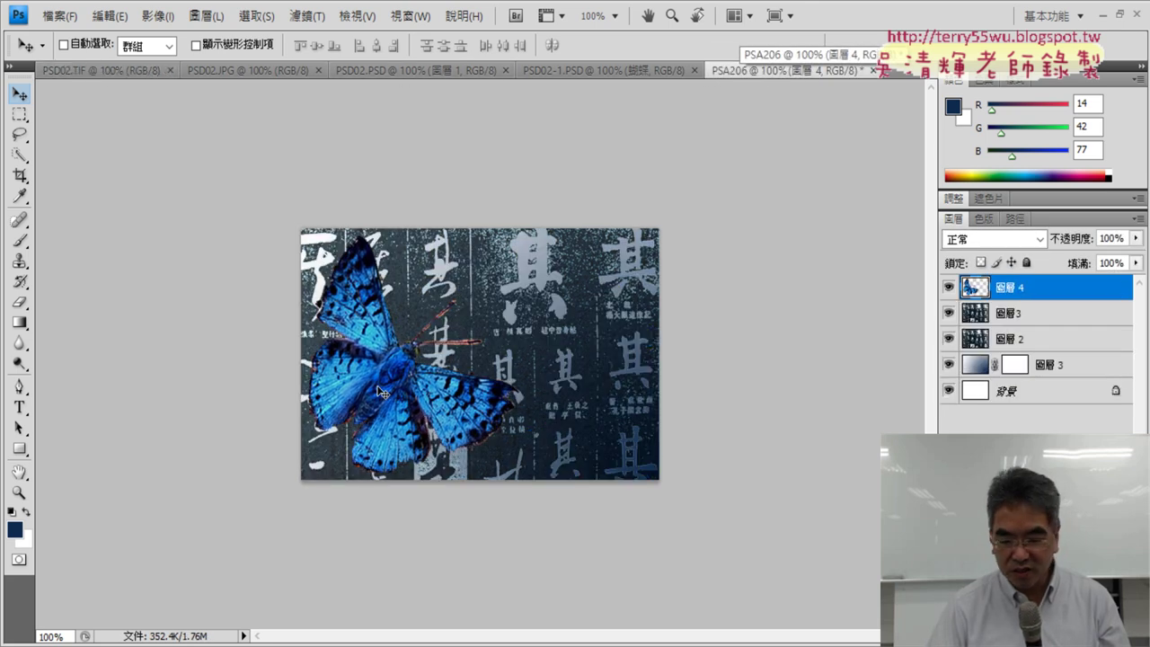
pyautogui.moveTo(382, 392); pyautogui.dragTo(385, 394)
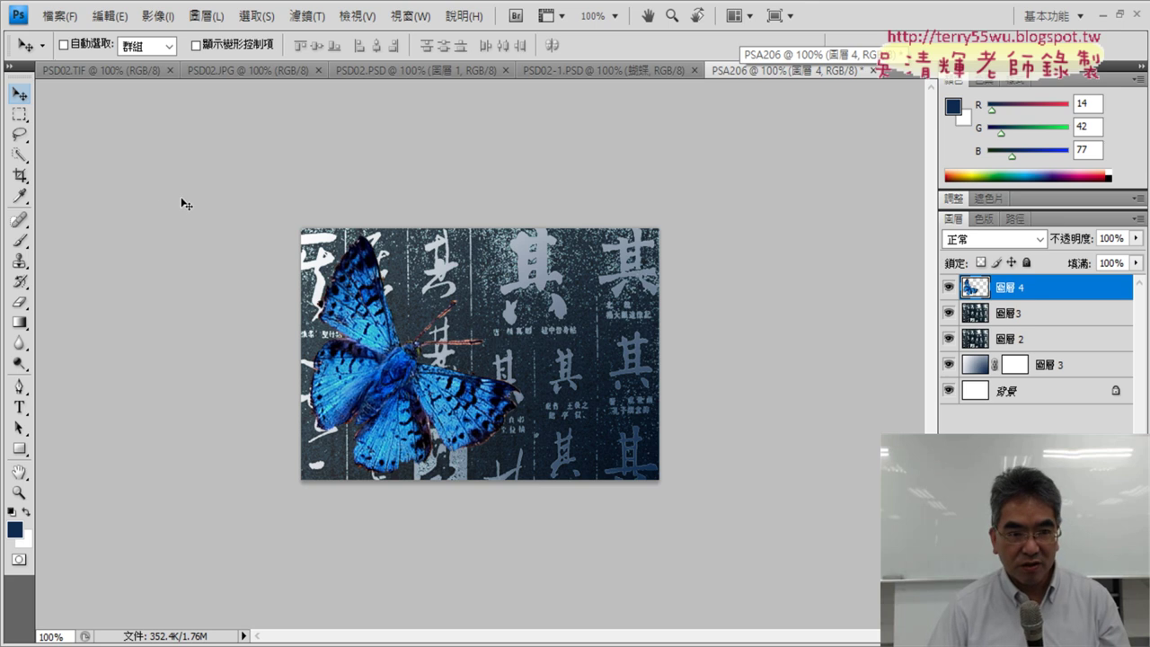
pyautogui.click(107, 69)
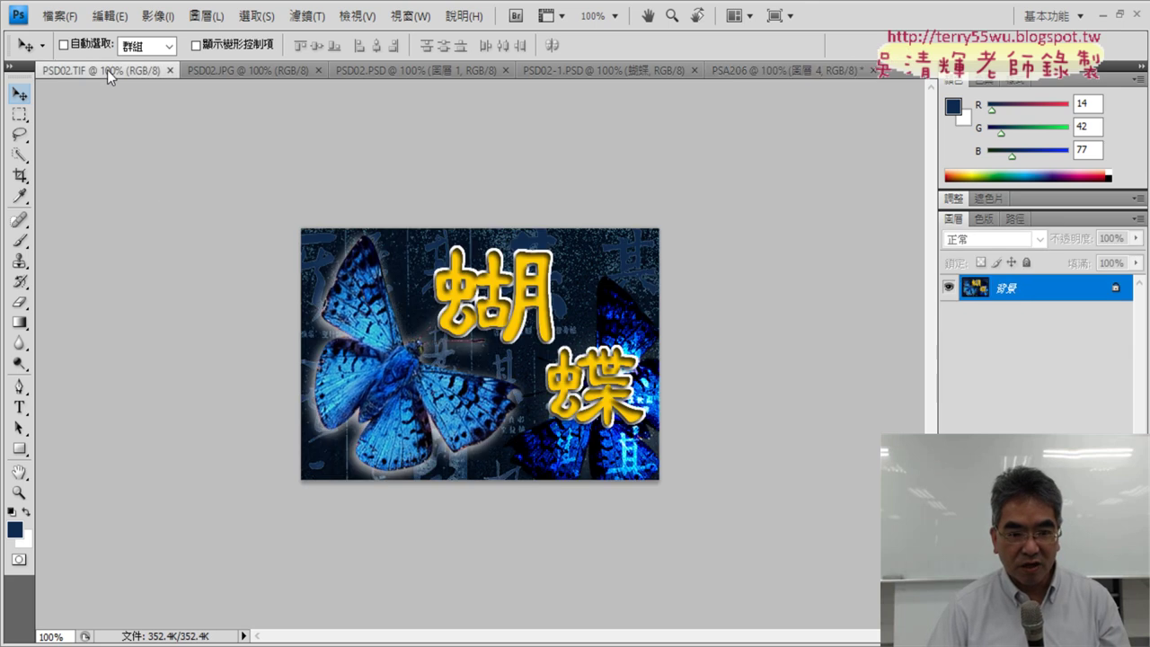
pyautogui.click(779, 68)
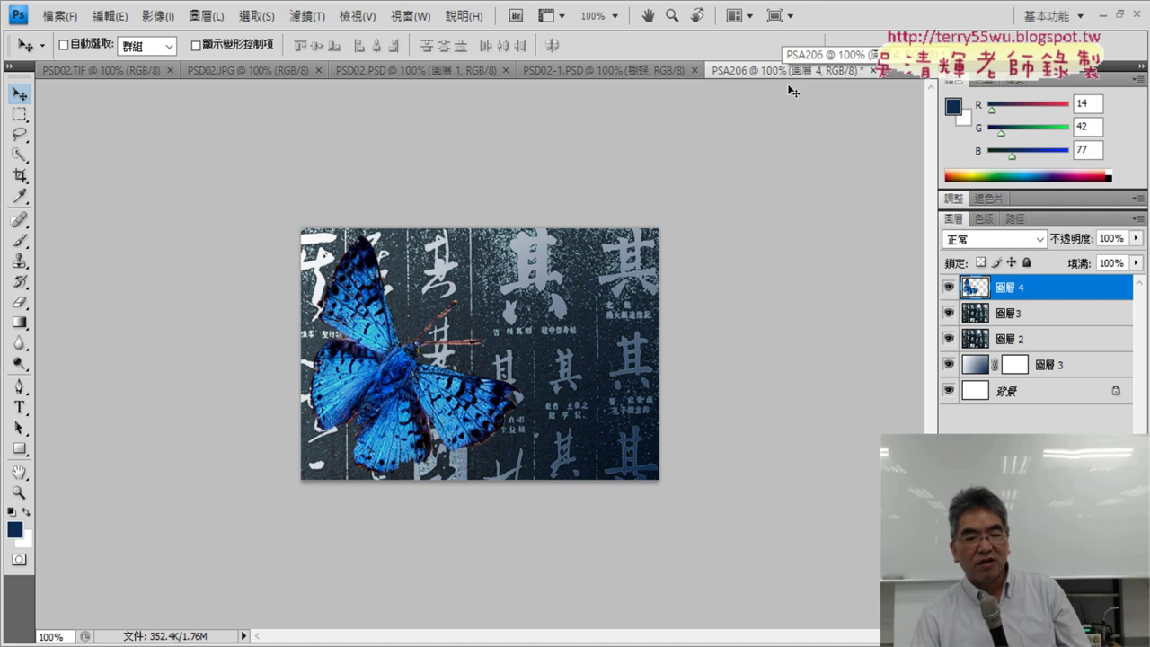
pyautogui.hotkey('alt', 'Tab')
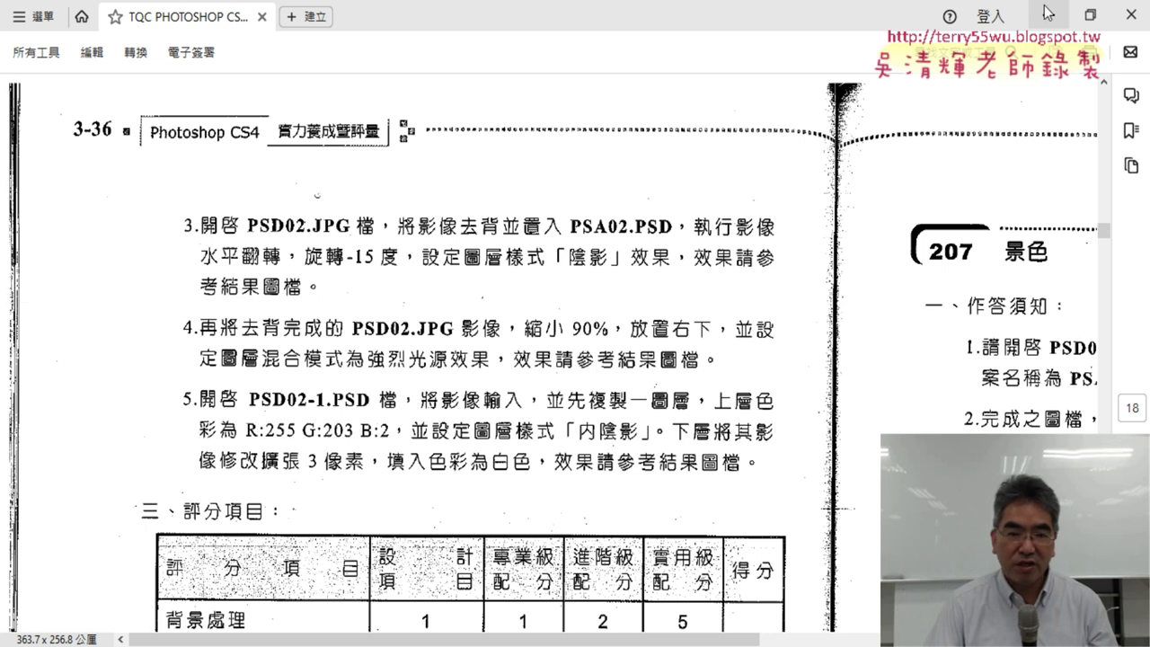
pyautogui.hotkey('alt', 'Tab')
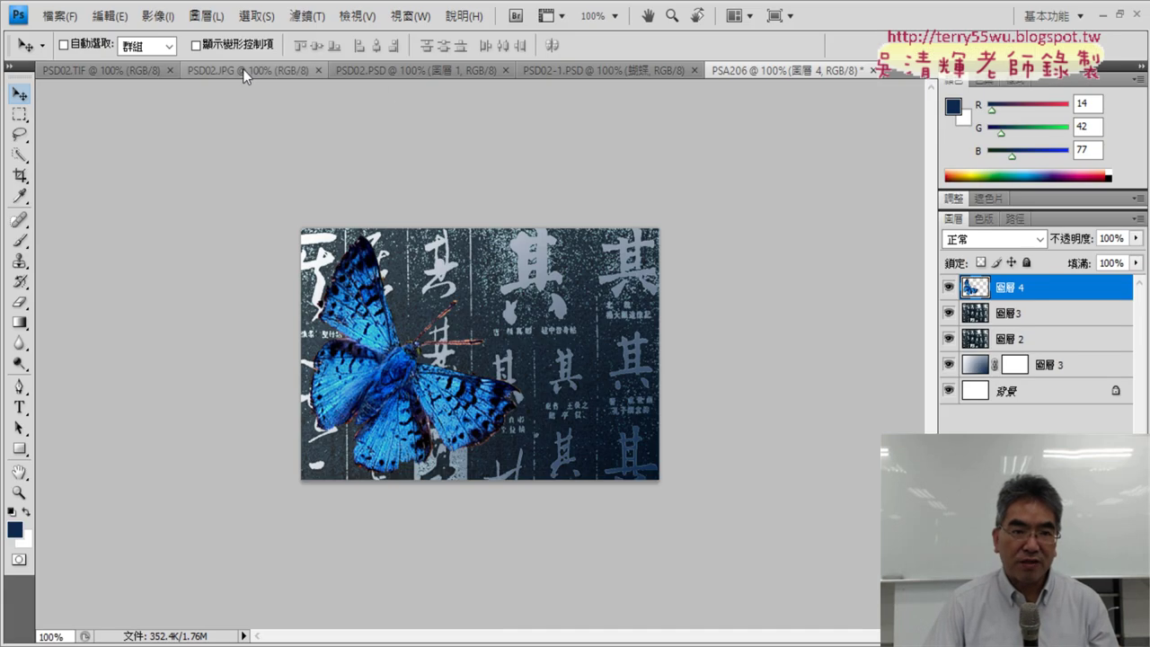
# - Switch to the PSD02.JPG butterfly source document
pyautogui.click(243, 69)
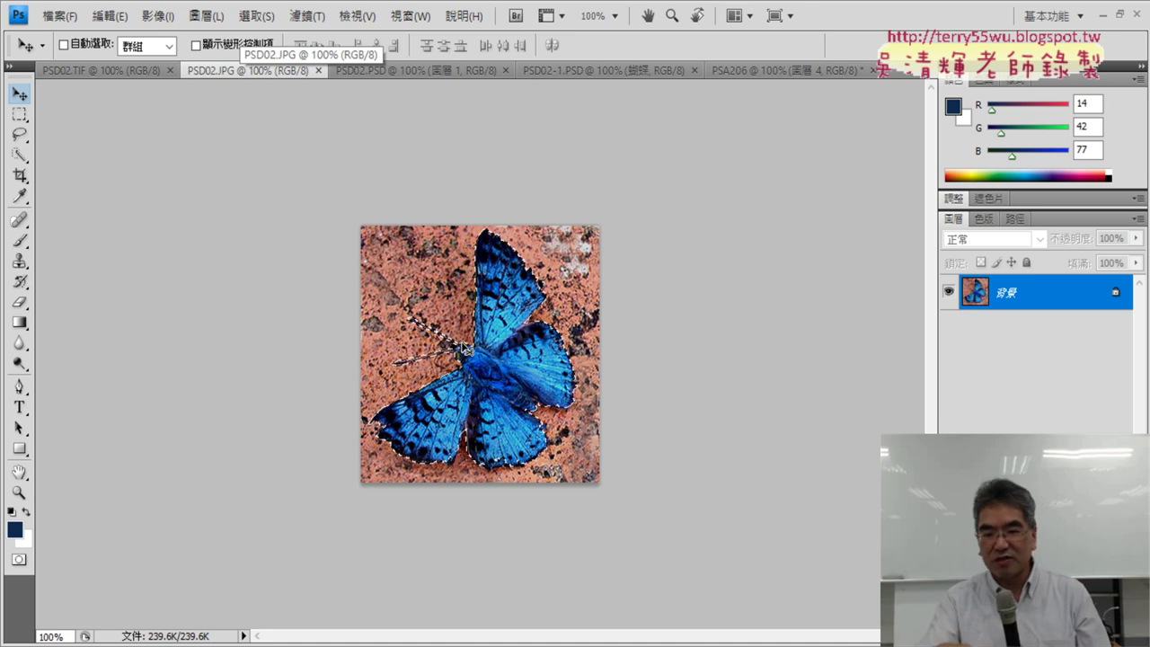